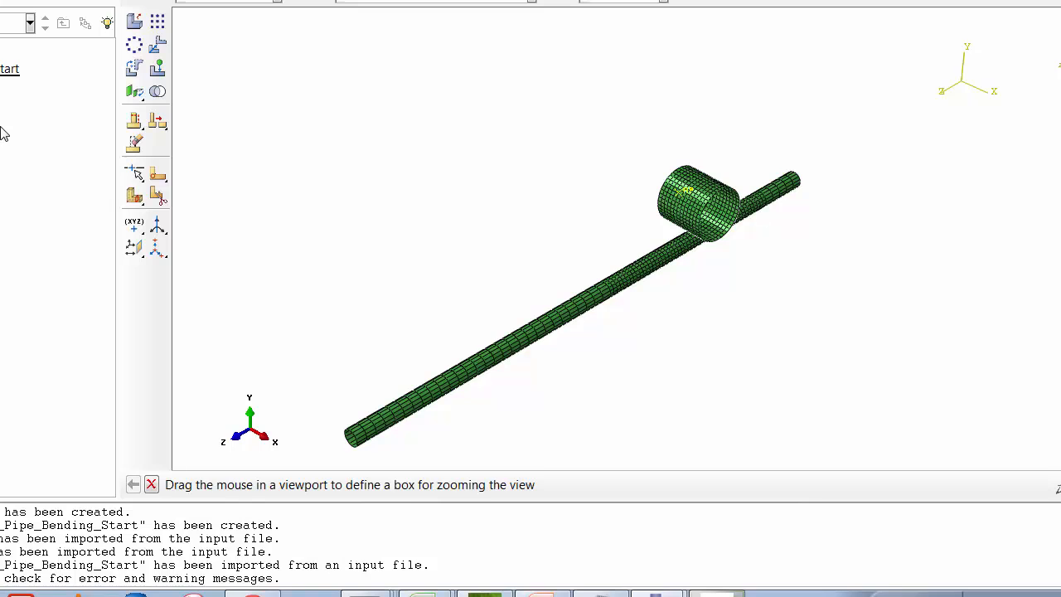
- Examine the meshed mandrel and pipe assembly from several angles and list the parts of the Aluminum_Pipe_Bending_Start model
left_click_drag(577, 153, 820, 349)
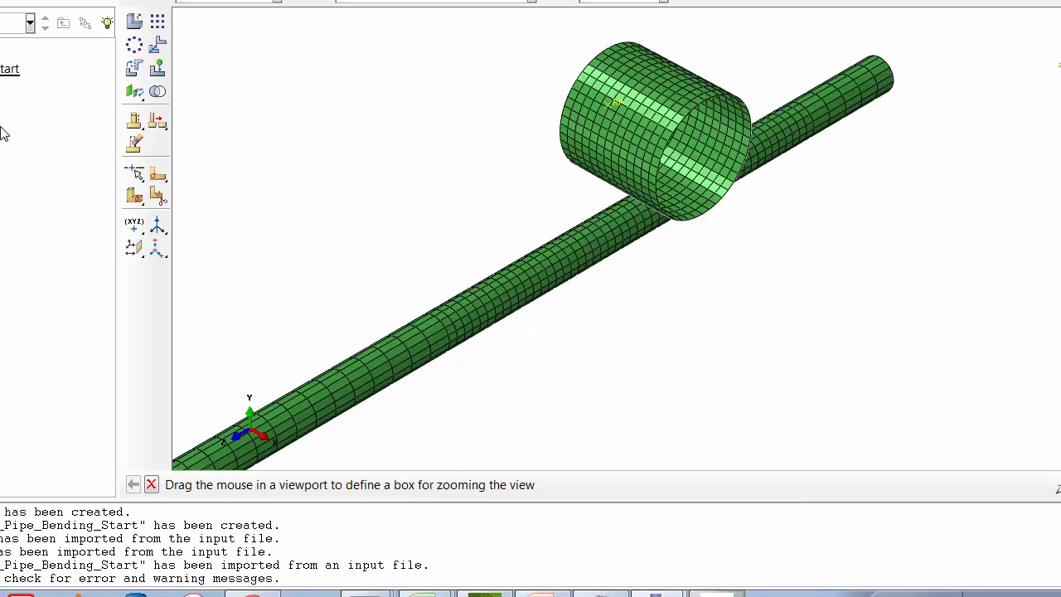
key("F3")
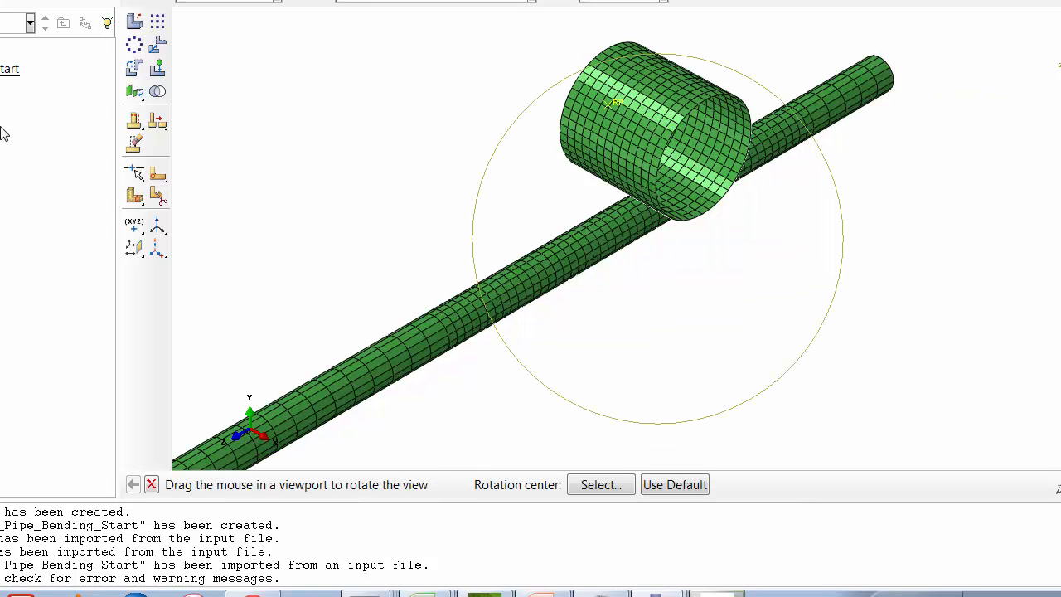
left_click_drag(663, 274, 686, 324)
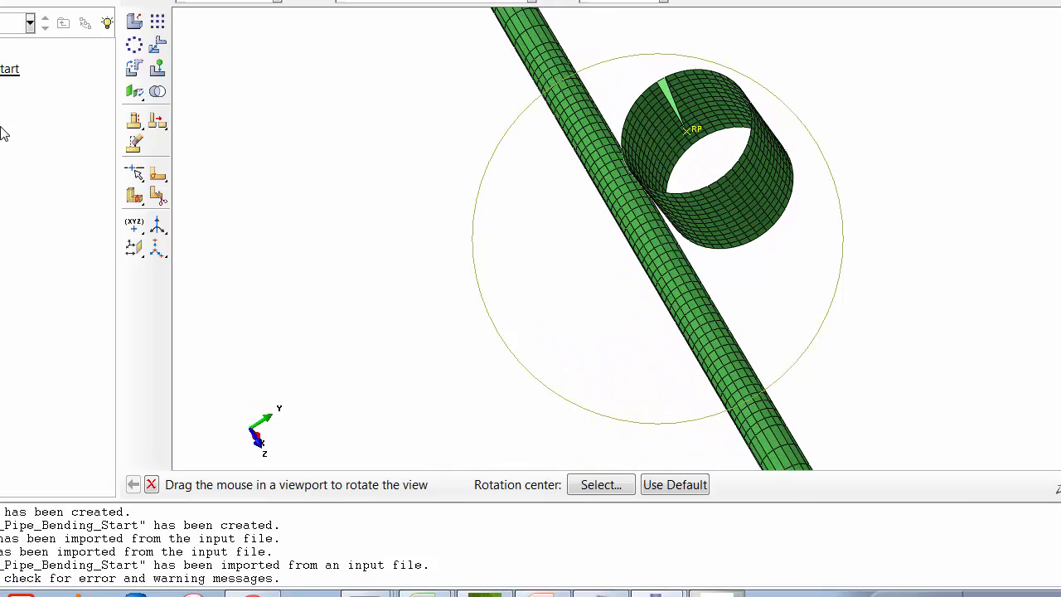
left_click_drag(686, 325, 564, 259)
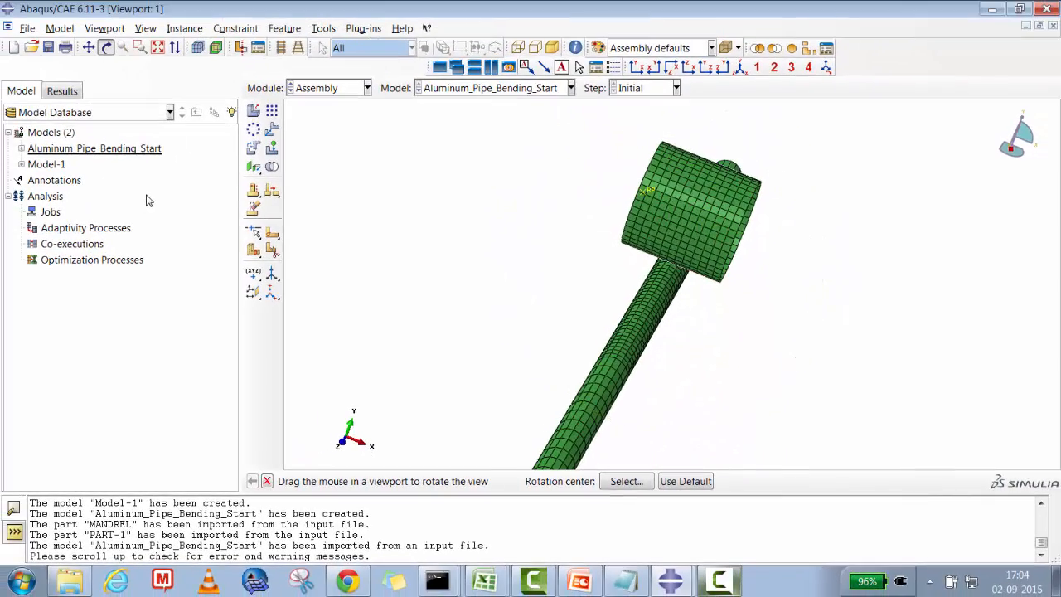
left_click(158, 47)
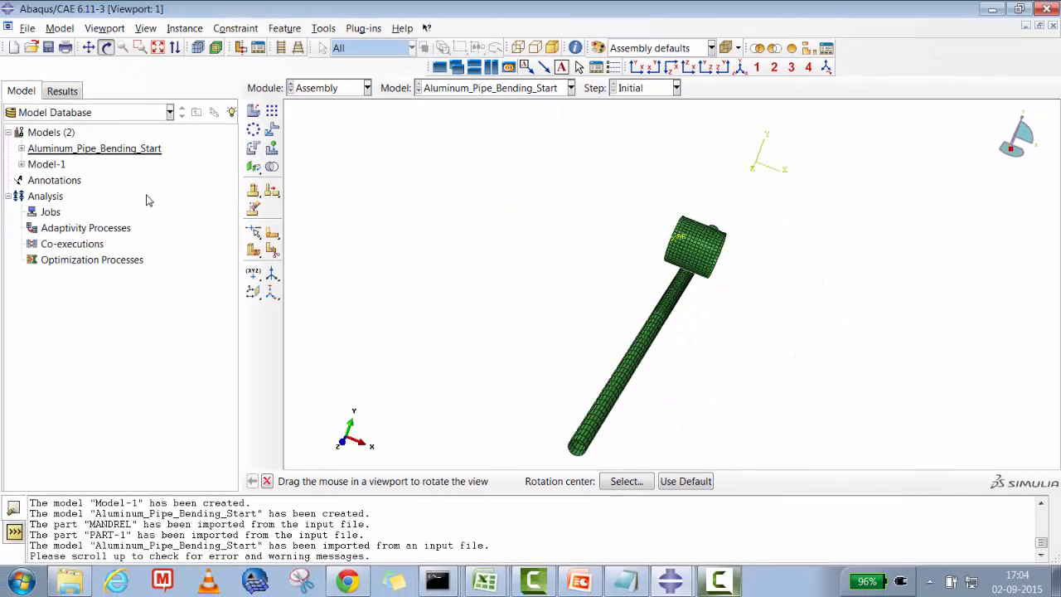
left_click(21, 148)
left_click(34, 148)
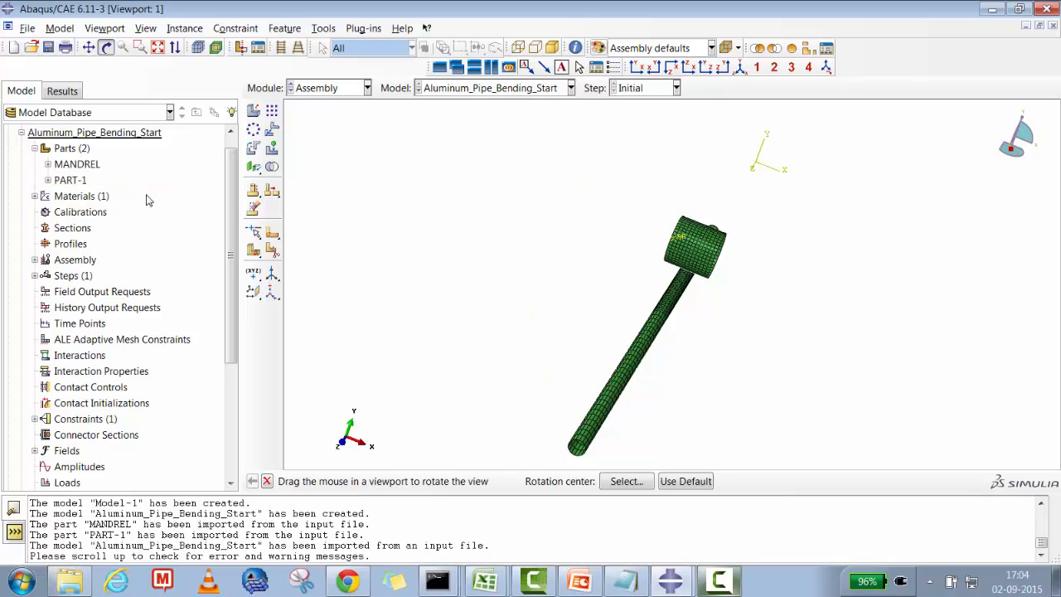
- Color-code the assembly by parts so the mandrel and pipe are shown in different colors
left_click(597, 47)
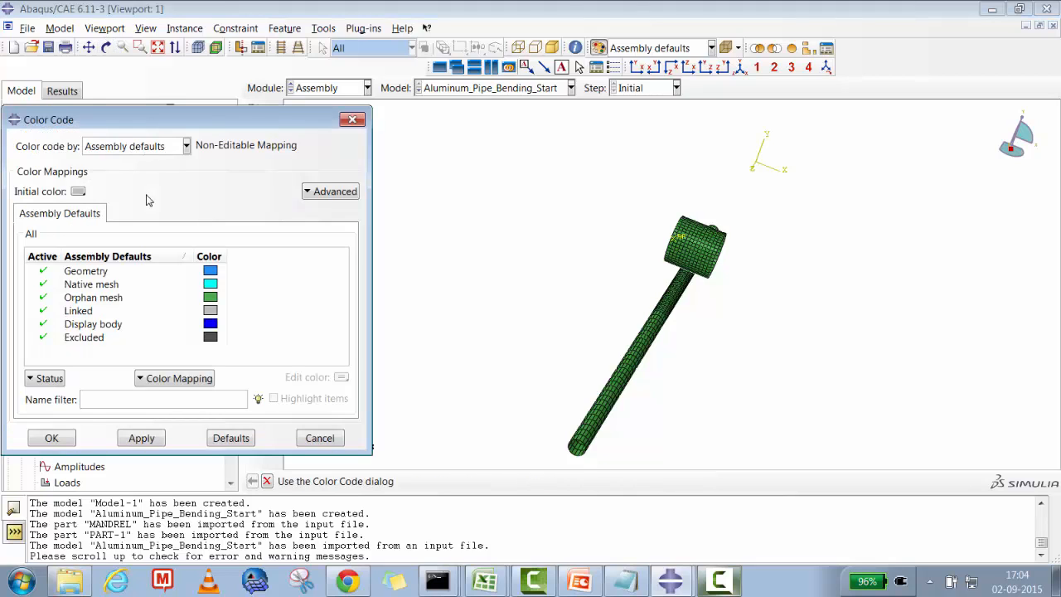
key("Escape")
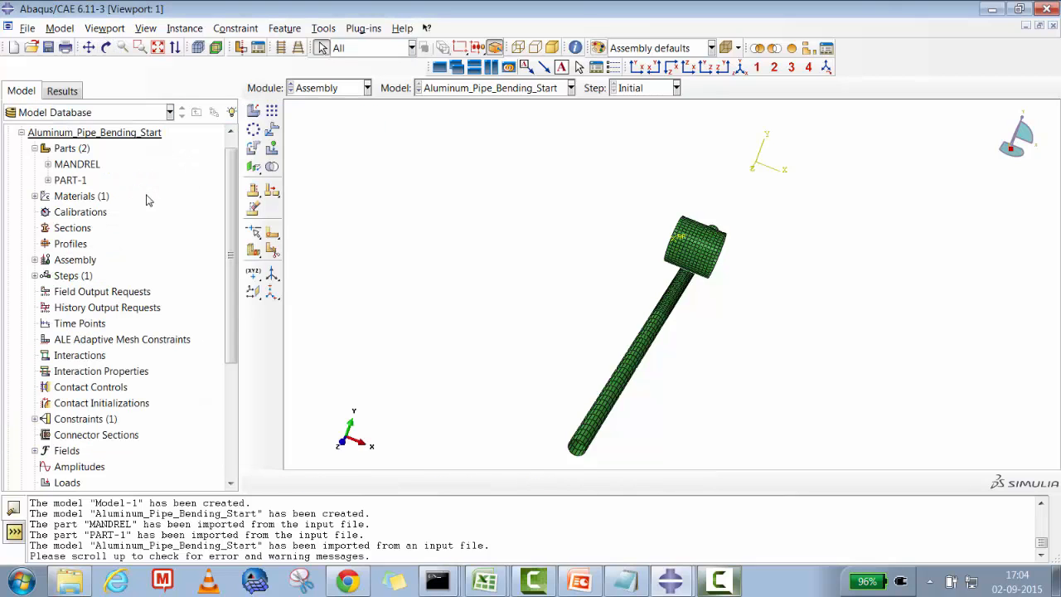
left_click(711, 48)
left_click(647, 82)
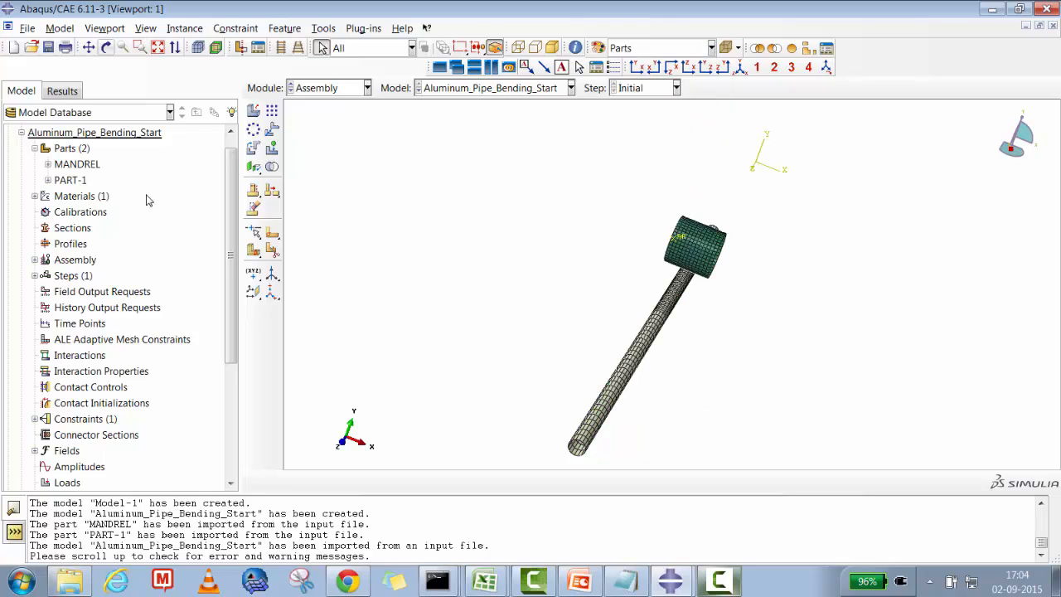
left_click(107, 48)
mouse_move(705, 292)
left_mouse_down()
mouse_move(612, 205)
mouse_move(621, 263)
mouse_move(594, 233)
left_mouse_up()
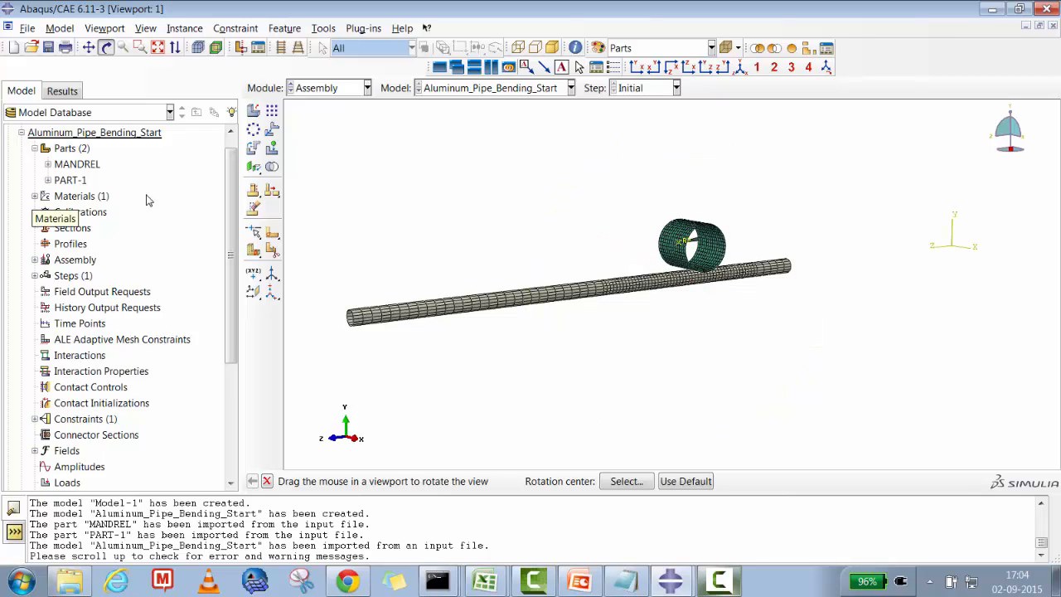
- Open the ALUMINUM material for editing and add a Plastic behavior to it
left_click(35, 196)
right_click(70, 212)
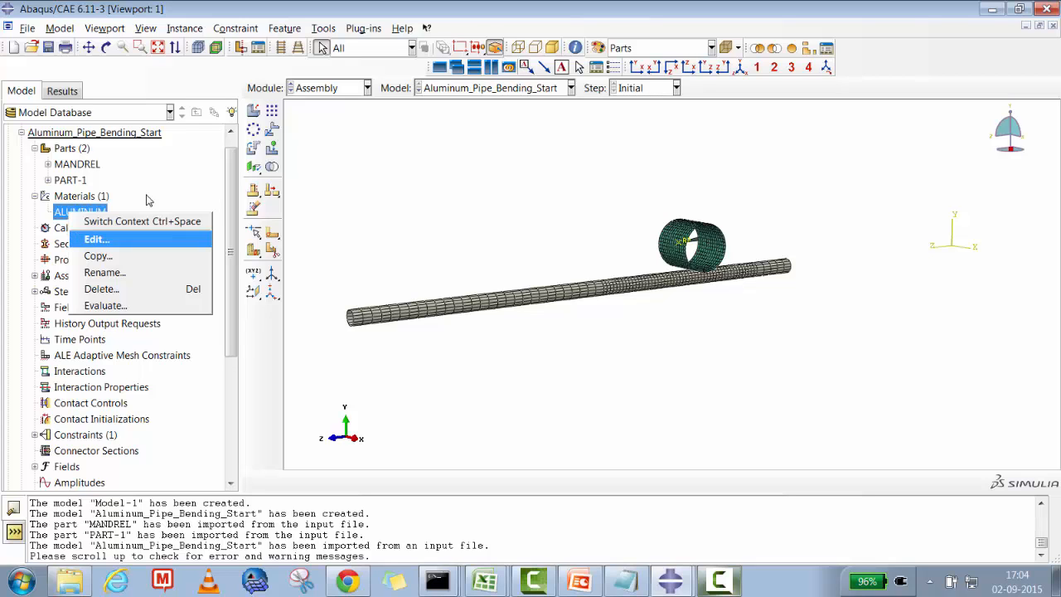
left_click(97, 240)
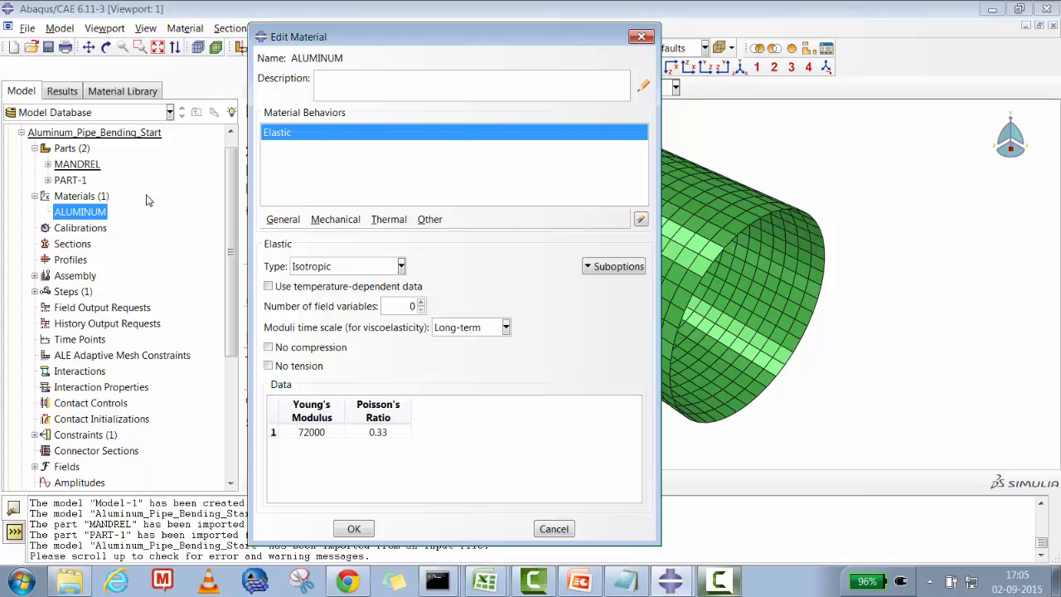
key("alt+m")
key("Down")
key("Down")
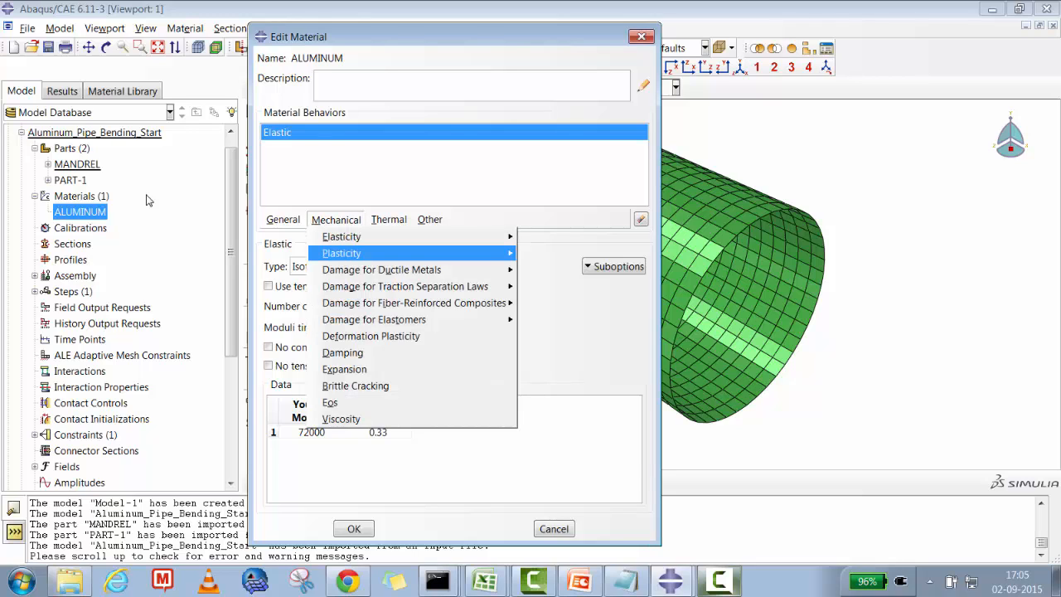
key("Right")
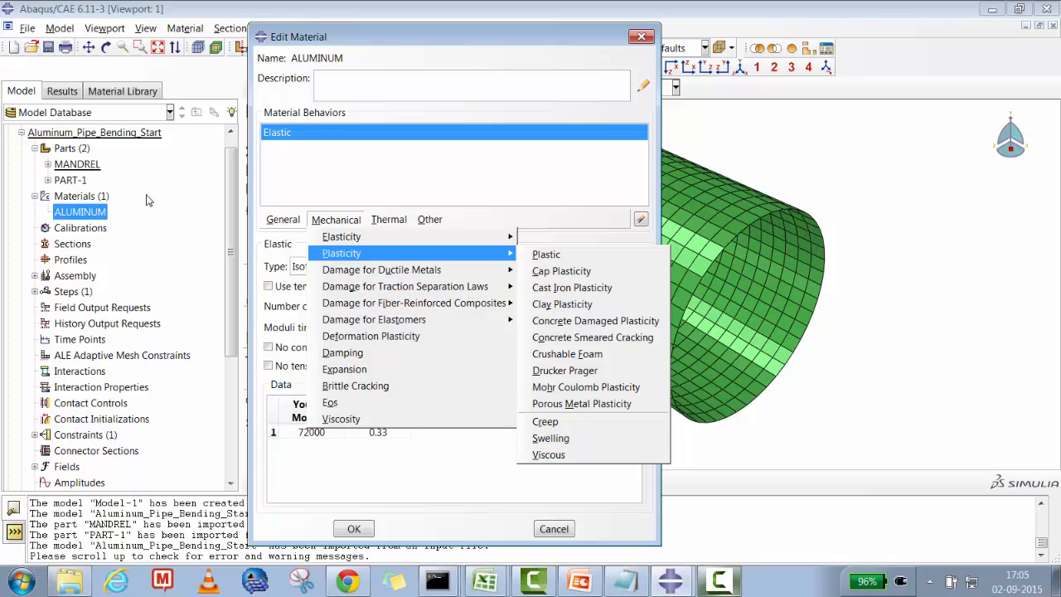
key("Down")
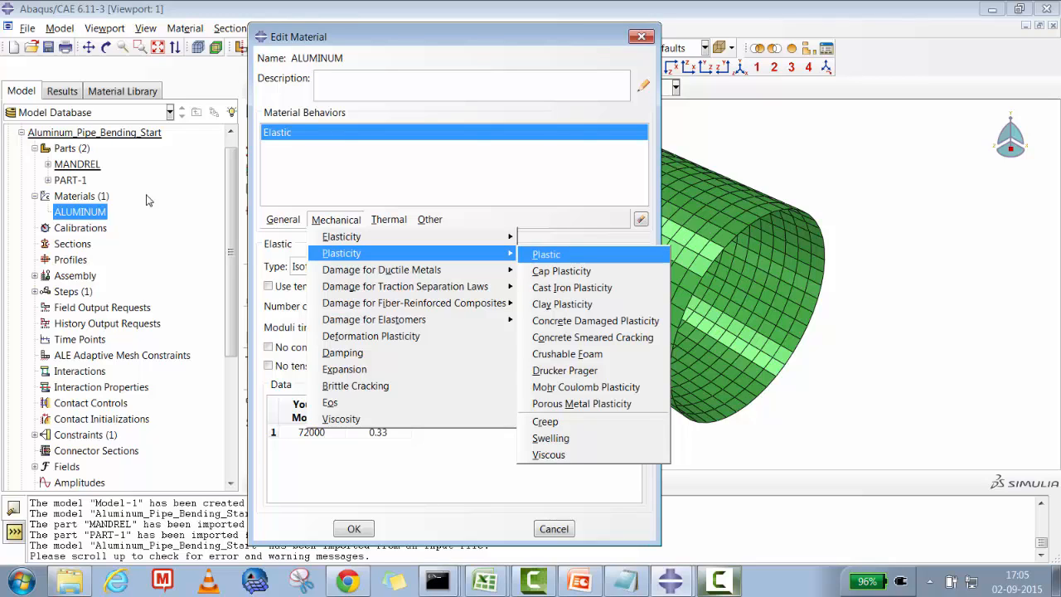
key("Return")
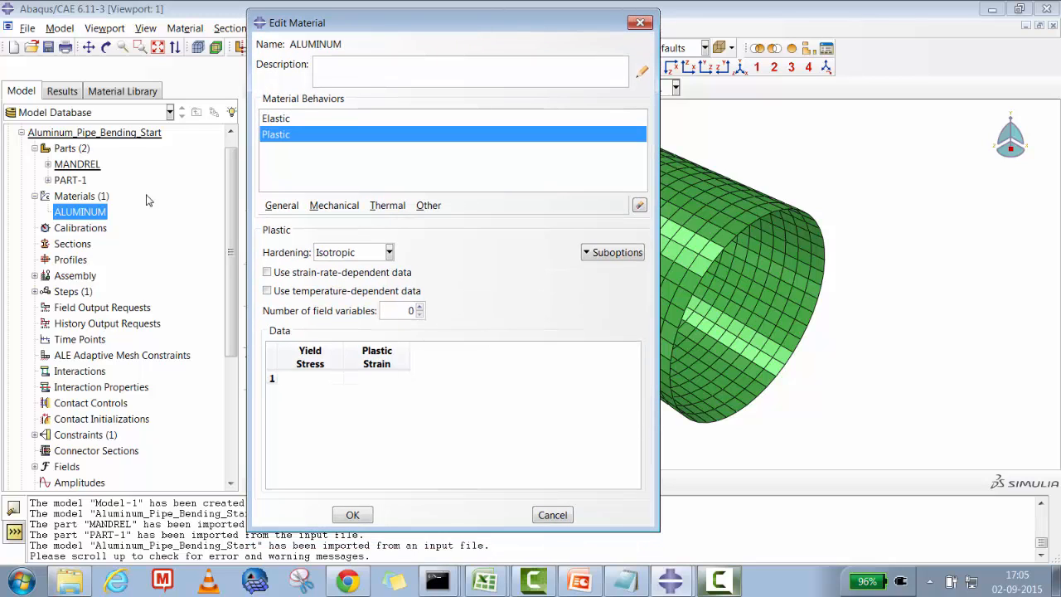
- Copy the plastic stress values in C7:C15 of Aluminum_Material_Properties.xlsx in Excel into the Yield Stress column of the Abaqus ALUMINUM material
left_click(309, 378)
left_click(485, 581)
left_click(484, 546)
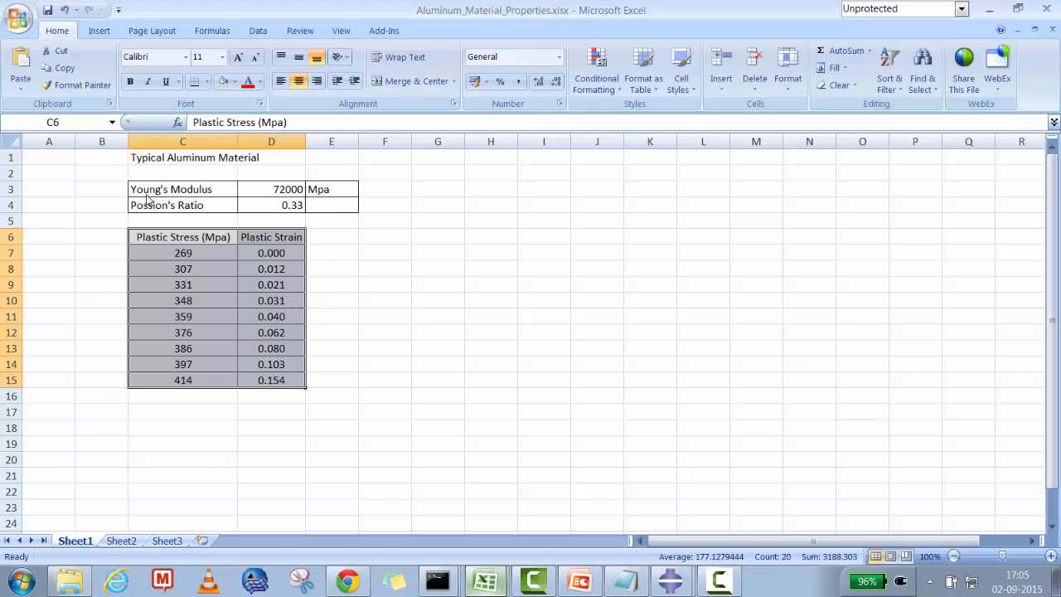
left_click(384, 379)
left_click_drag(183, 253, 182, 380)
right_click(167, 258)
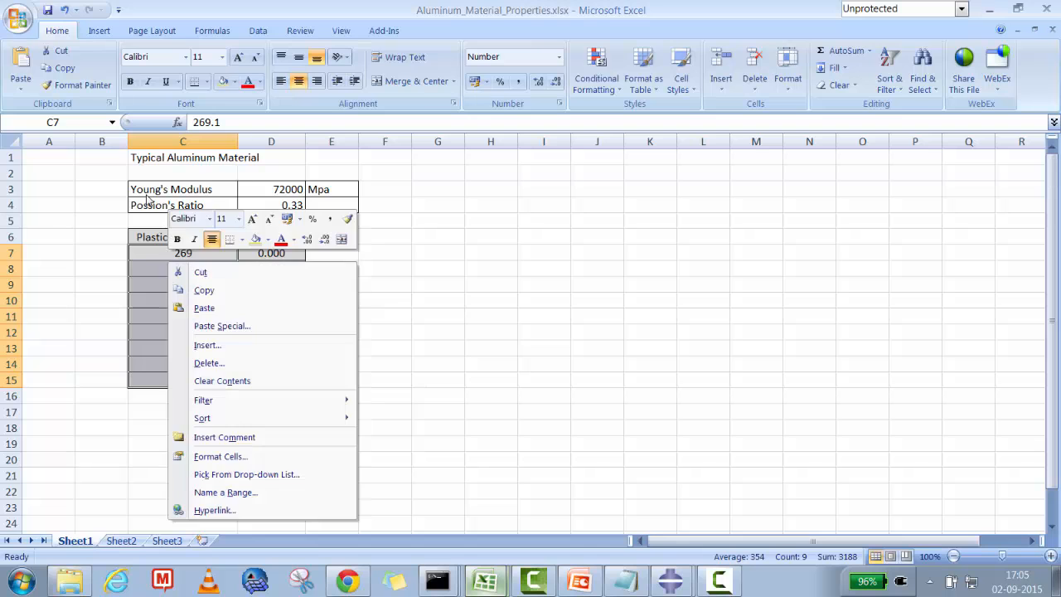
left_click(199, 289)
left_click(670, 580)
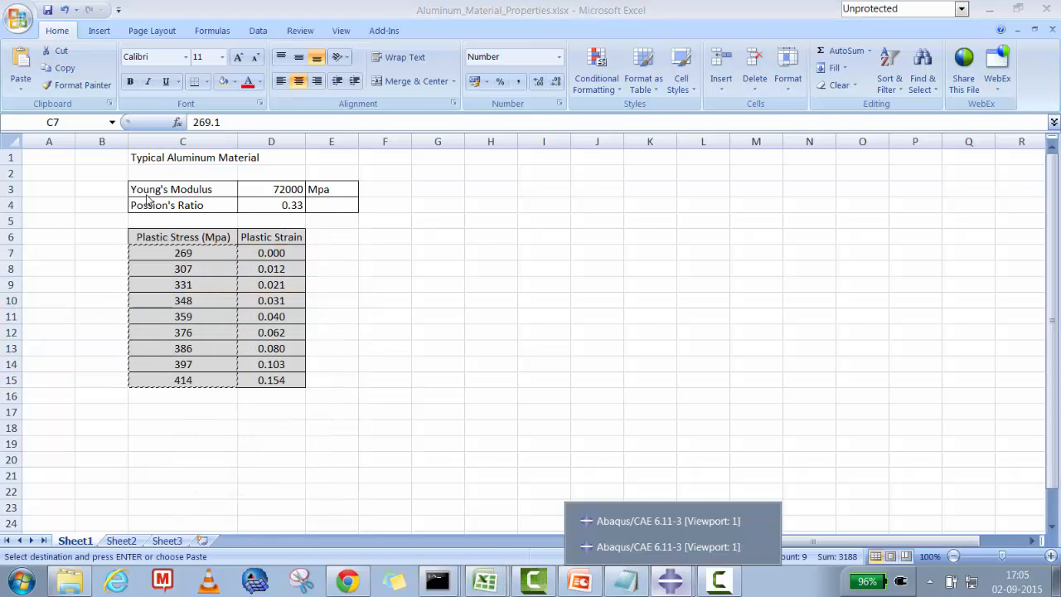
left_click(673, 546)
right_click(300, 377)
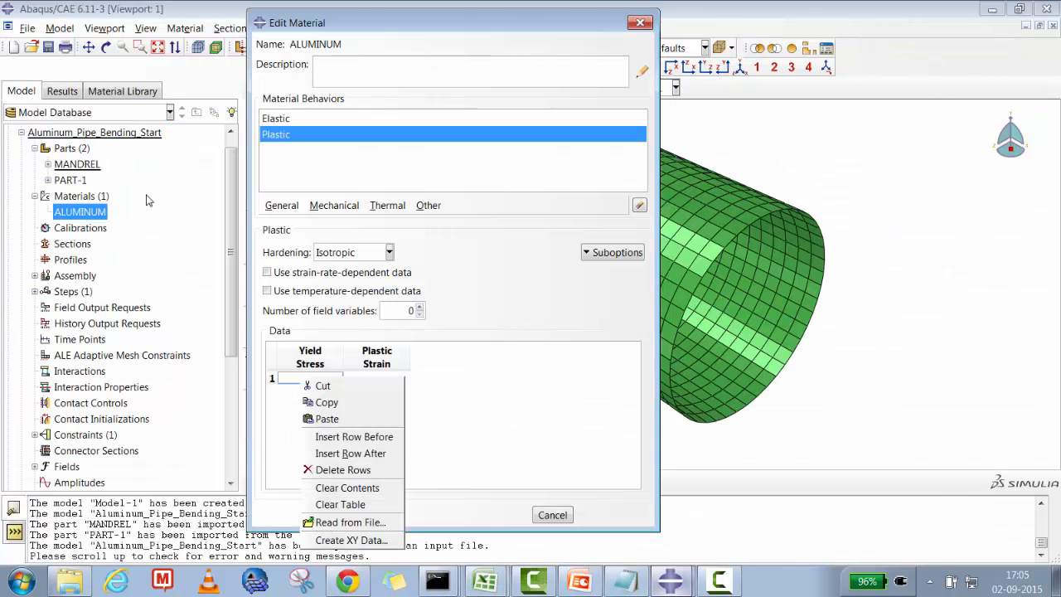
left_click(327, 419)
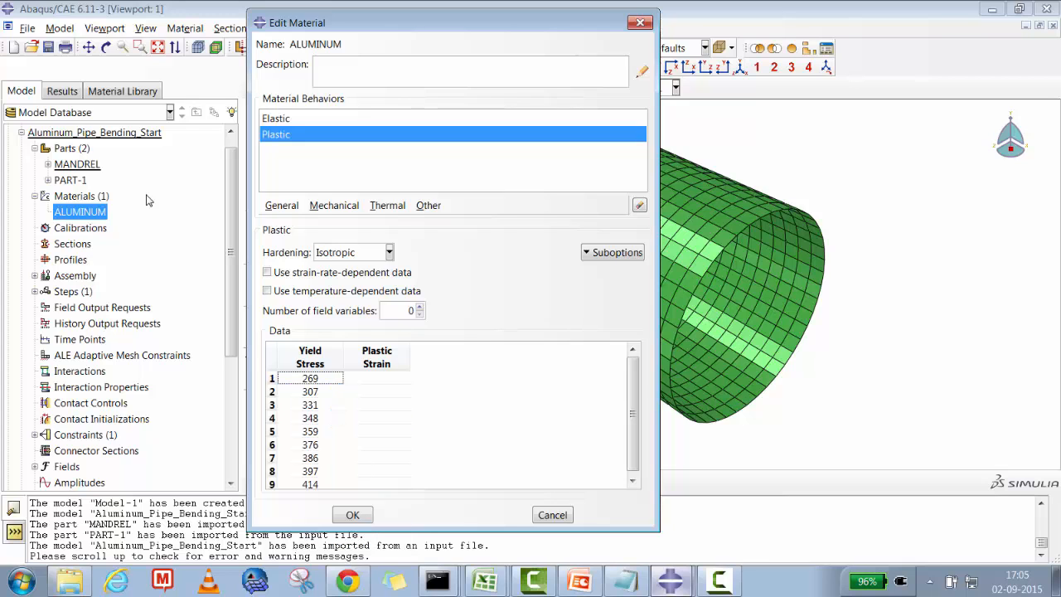
- Copy the plastic strain values in D7:D15 of Aluminum_Material_Properties.xlsx in Excel into the Plastic Strain column of the Abaqus ALUMINUM material
left_click(485, 580)
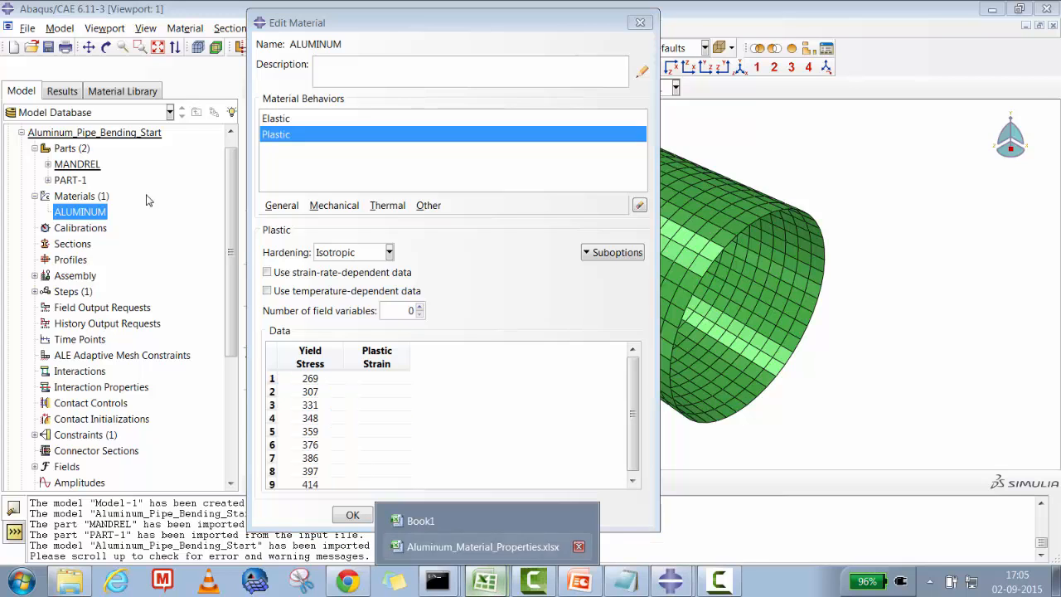
left_click(498, 544)
left_click(331, 301)
left_click_drag(271, 253, 271, 381)
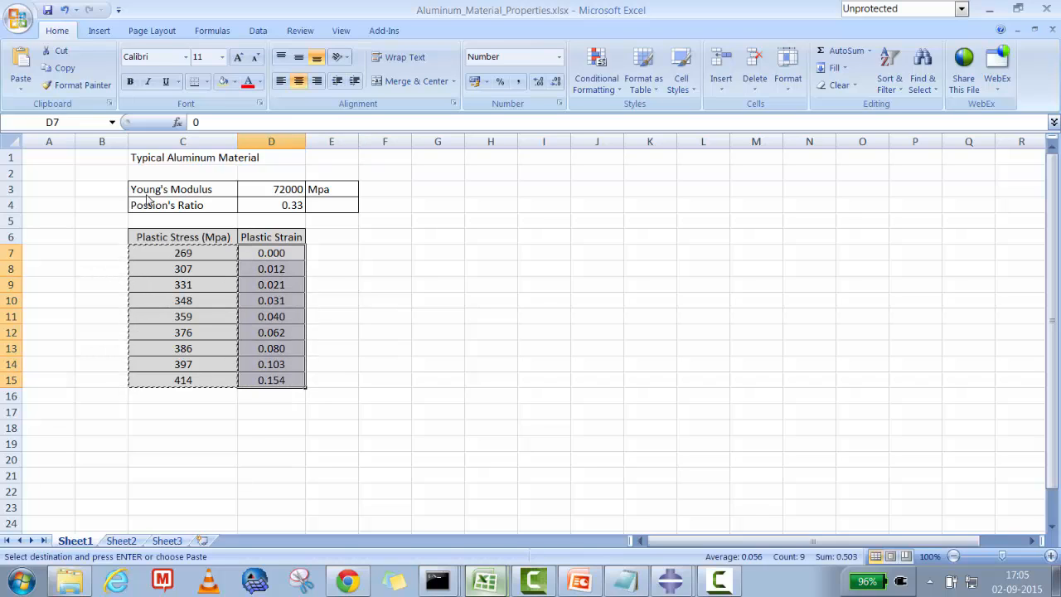
right_click(265, 253)
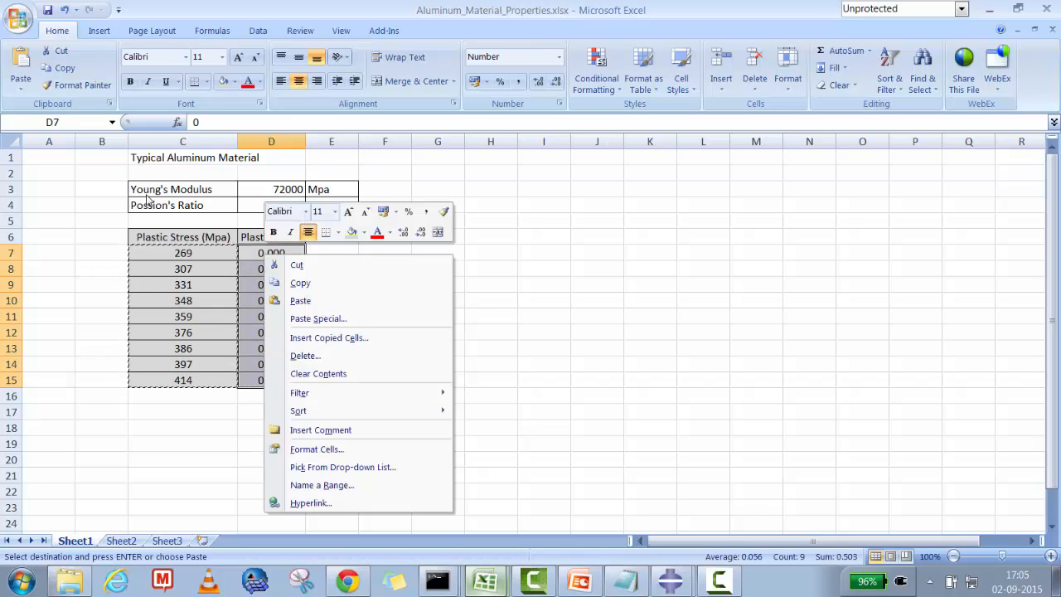
left_click(300, 281)
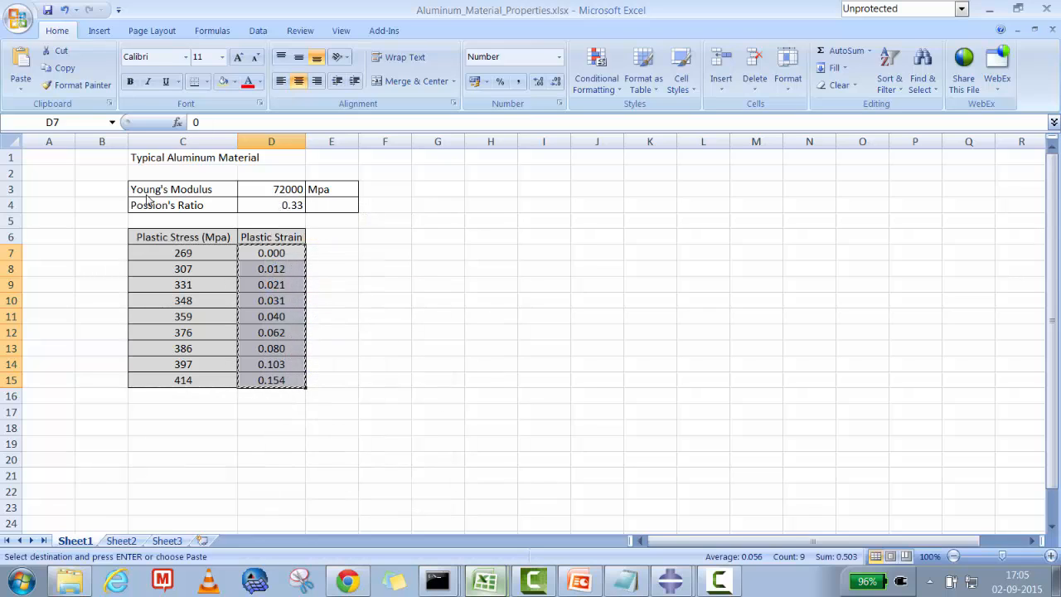
left_click(671, 581)
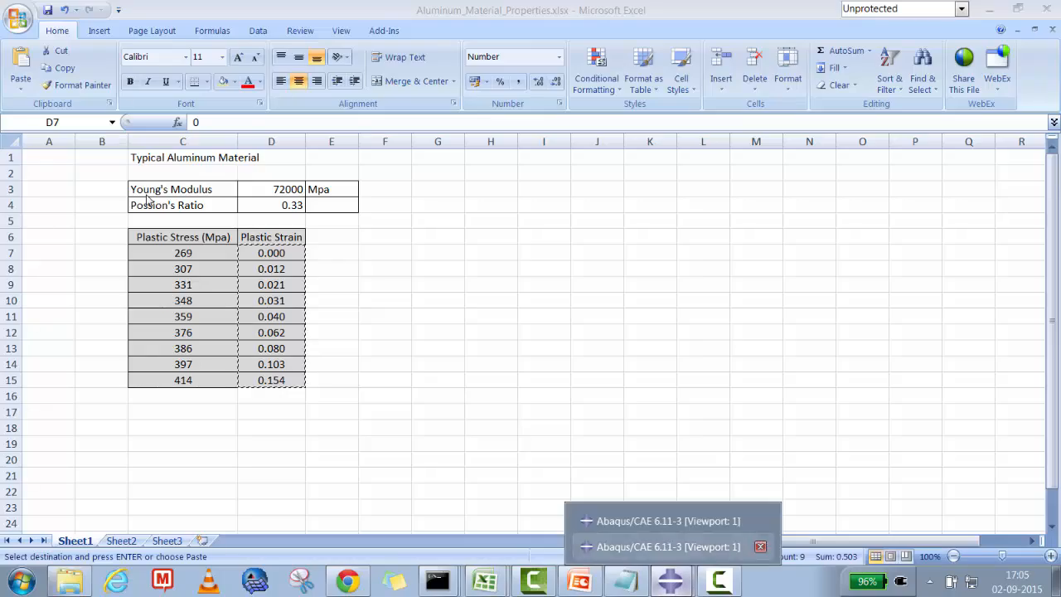
left_click(669, 520)
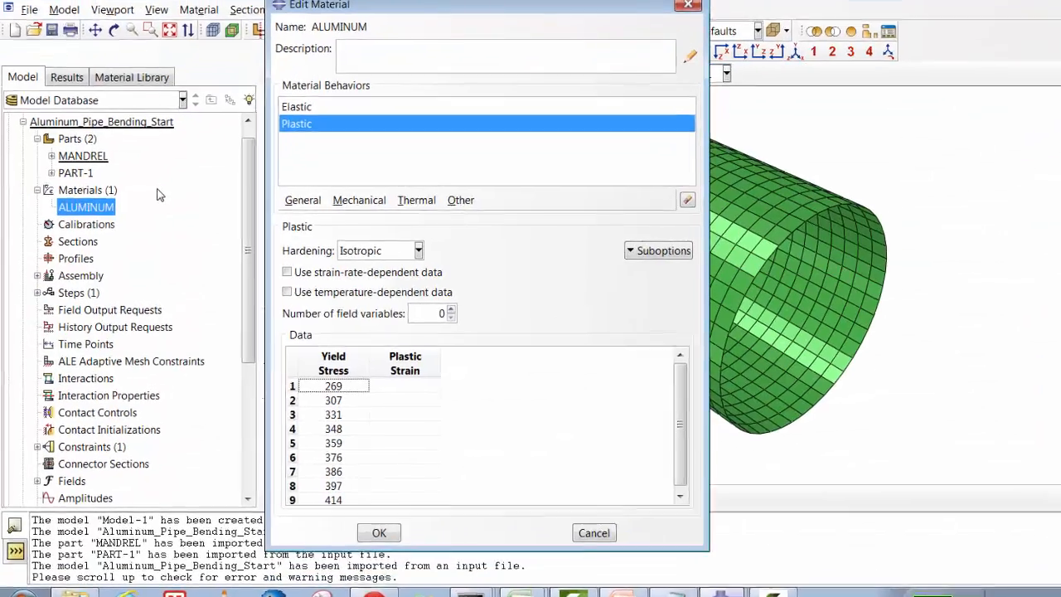
left_click(380, 378)
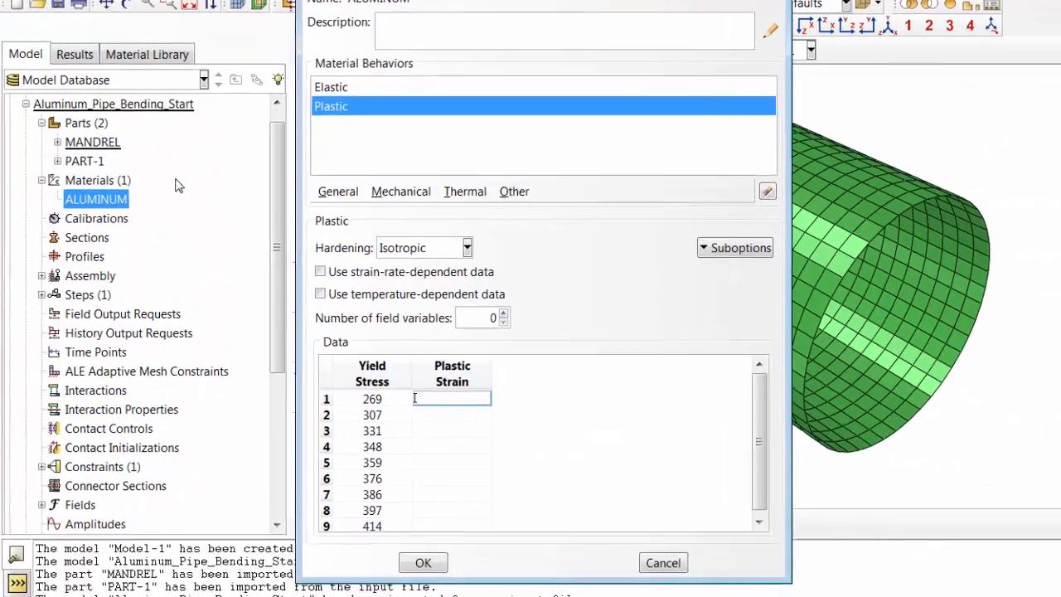
right_click(381, 378)
left_click(512, 455)
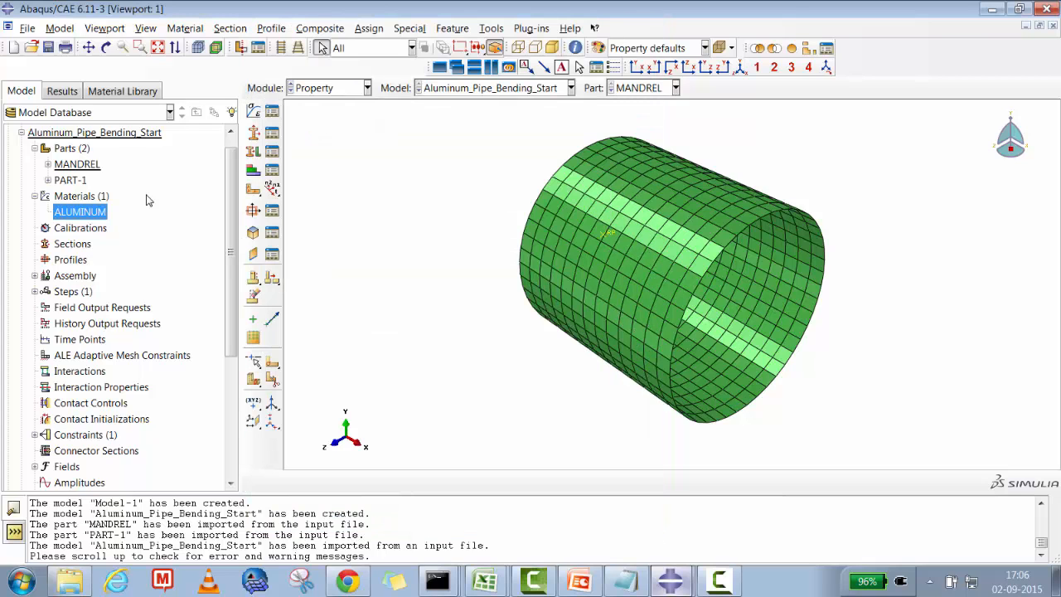
- Create a homogeneous shell section named Thk_1mm
right_click(56, 244)
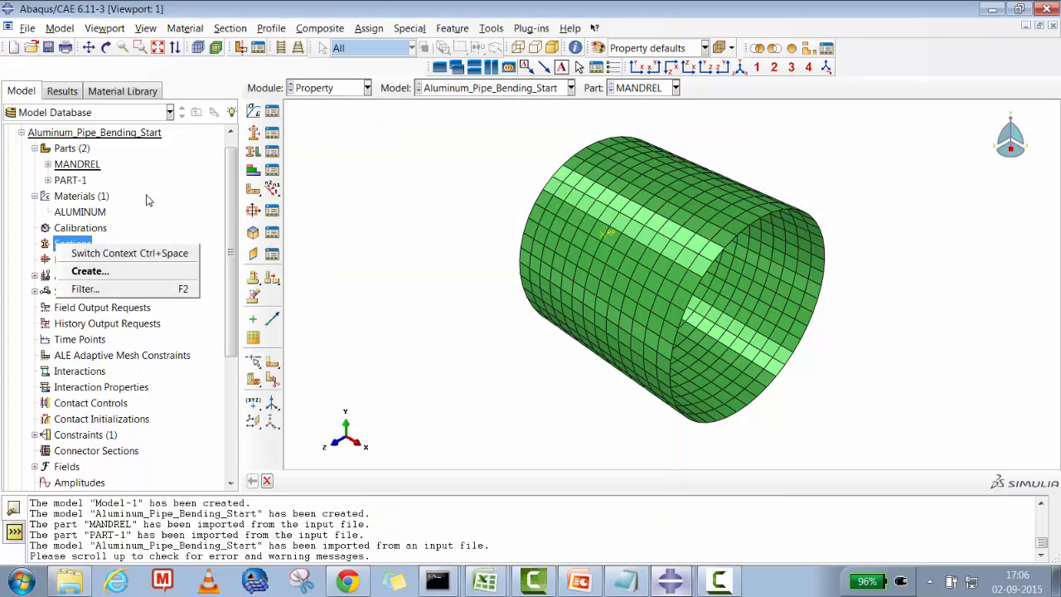
left_click(90, 271)
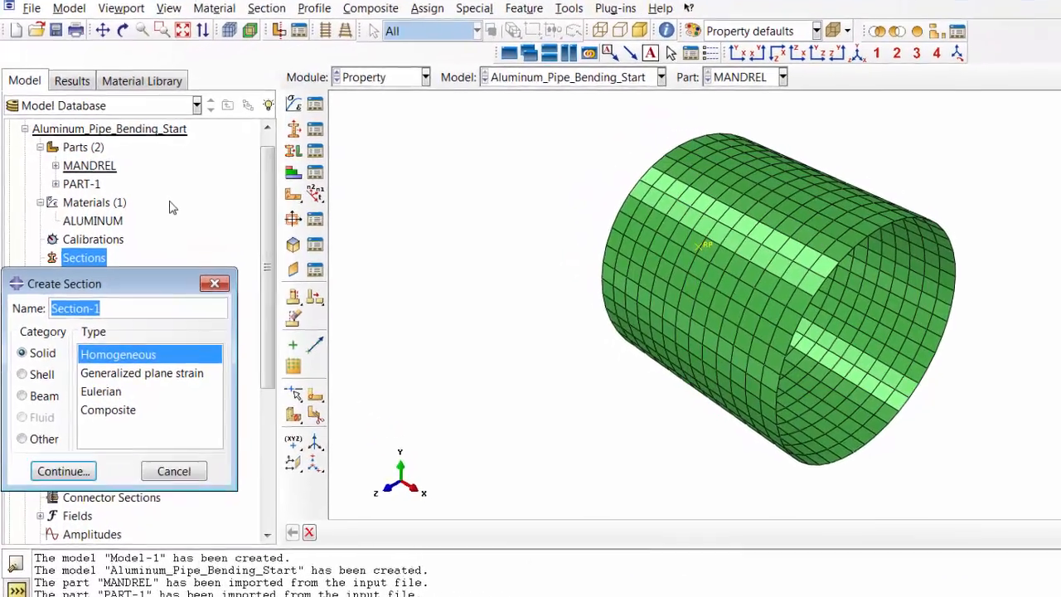
left_click_drag(103, 266, 382, 186)
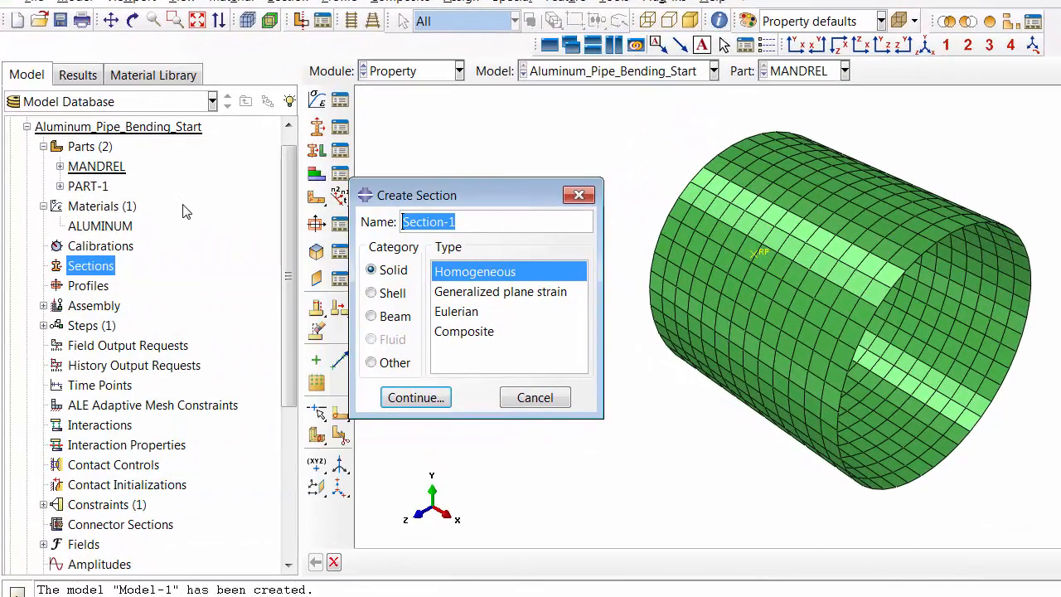
type("Th")
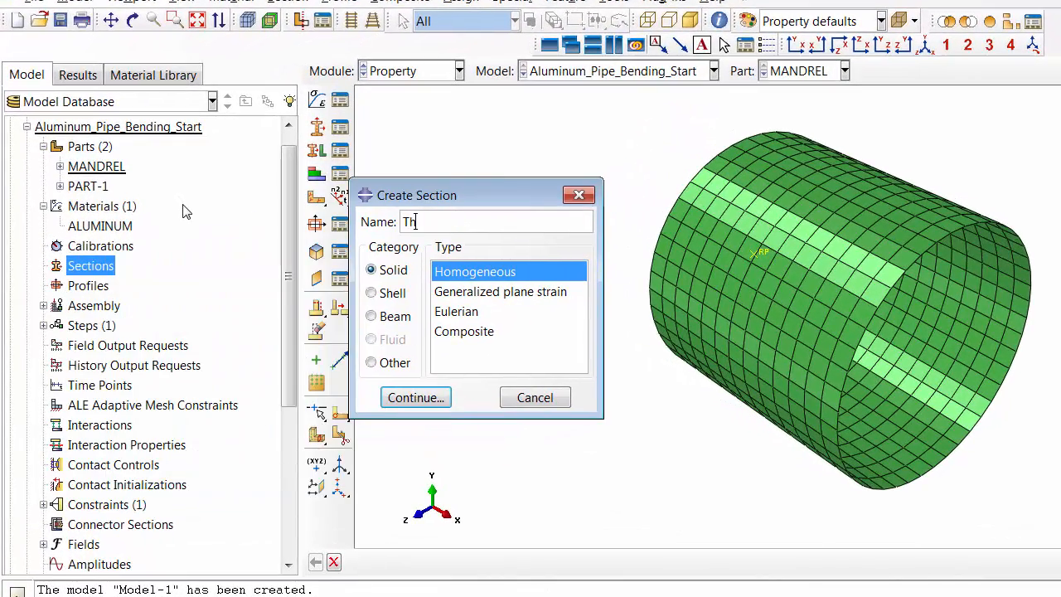
type("k_1mm")
left_click(391, 293)
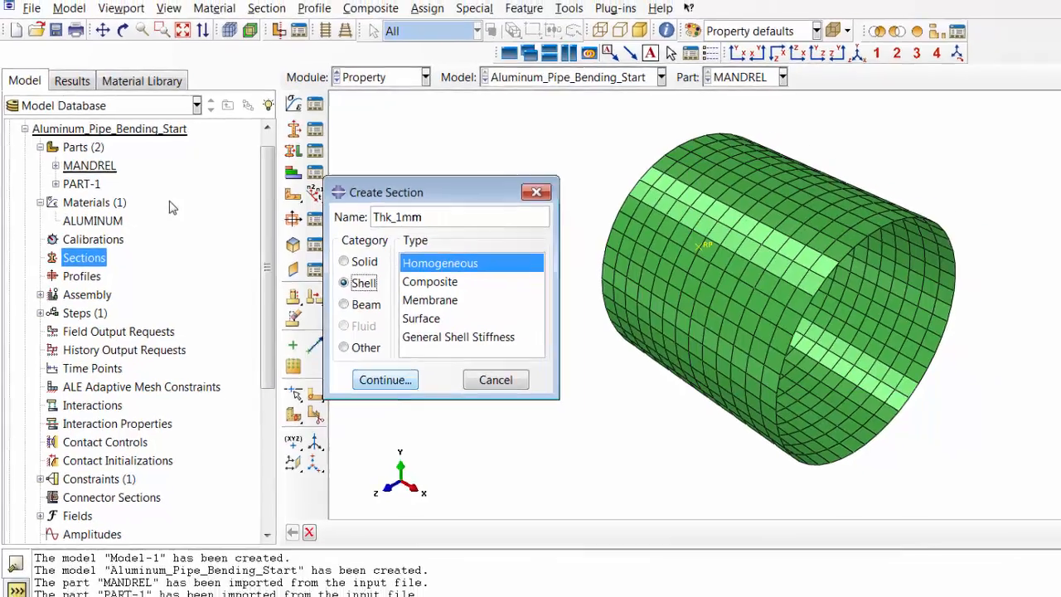
key("Return")
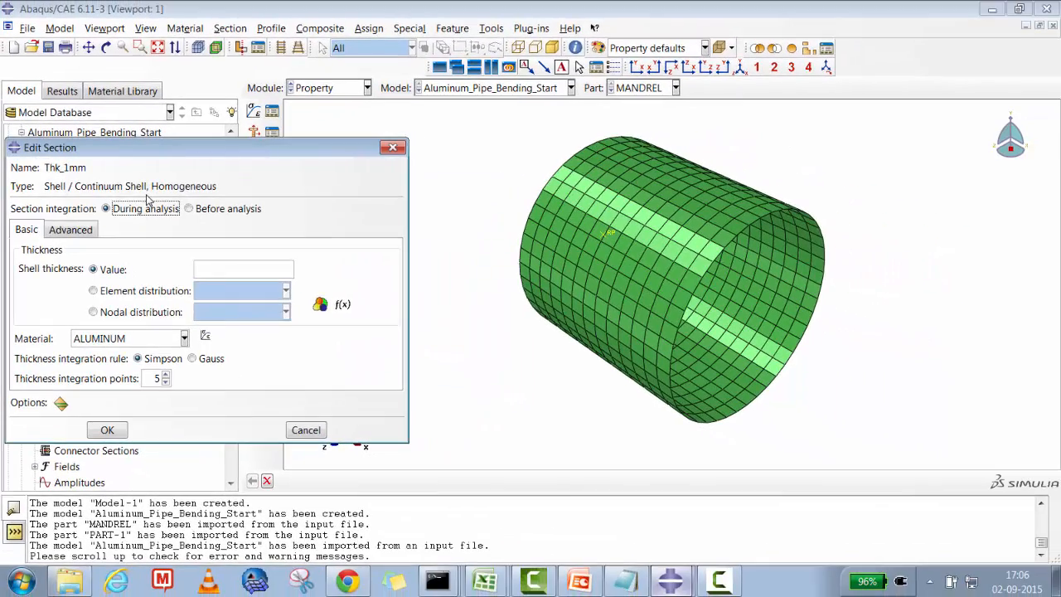
- Give the Thk_1mm section a shell thickness of 1.0 and the ALUMINUM material, and save it
left_click_drag(199, 147, 367, 145)
left_click(406, 267)
type("1")
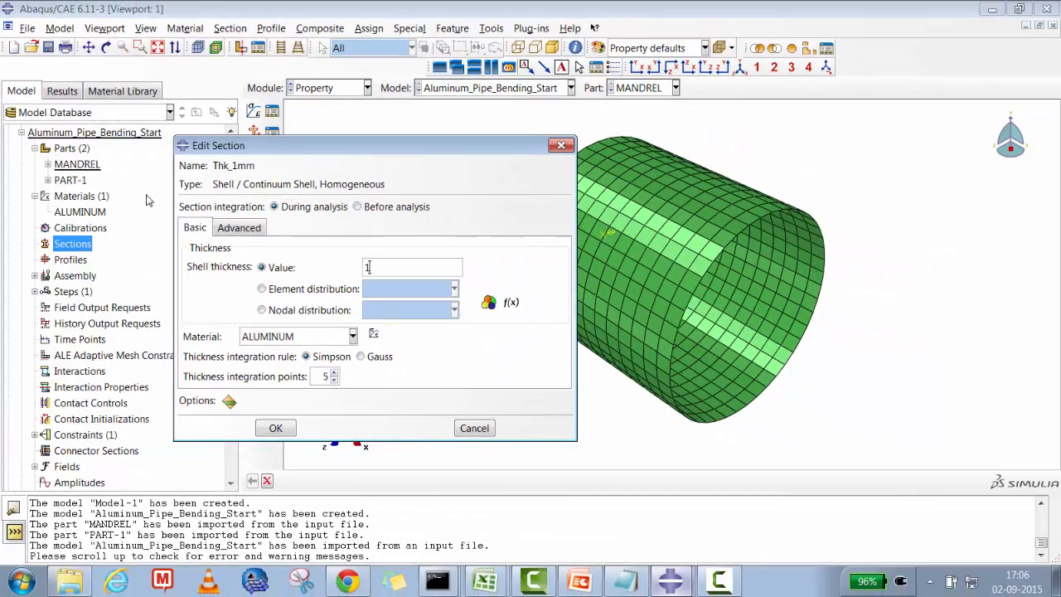
type(".0")
left_click(353, 337)
left_click(299, 354)
left_click(275, 428)
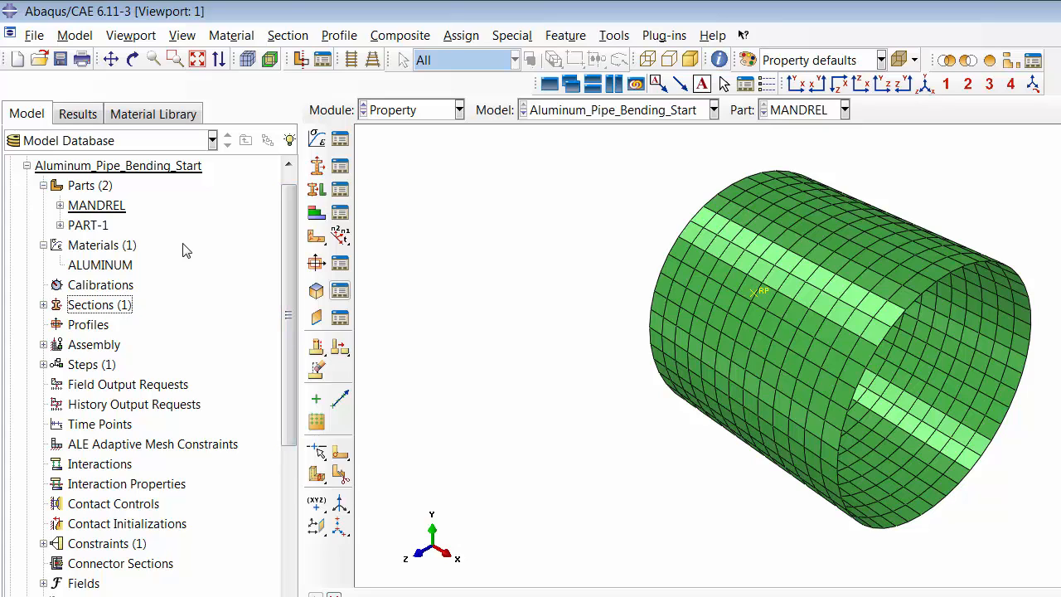
- View the whole assembly, and start a mesh surface named Master on the MANDREL part
left_click(459, 109)
left_click(399, 171)
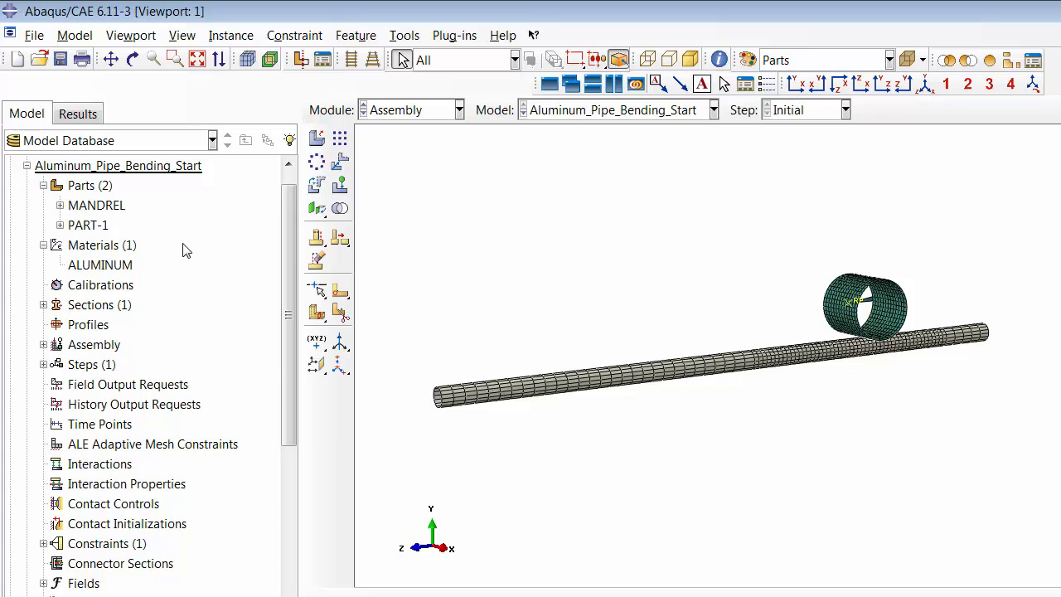
left_click(60, 205)
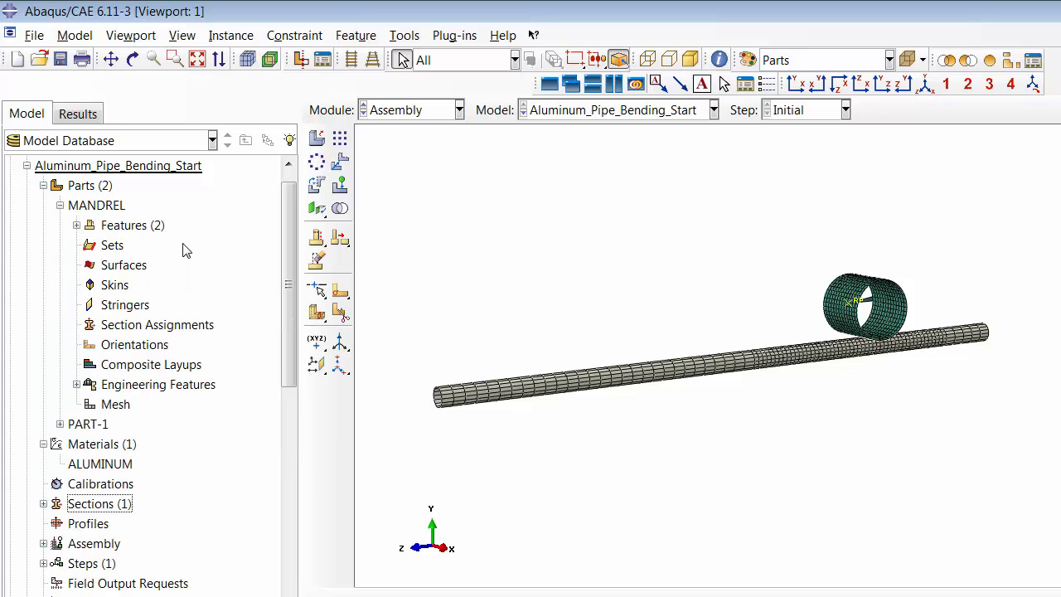
right_click(126, 266)
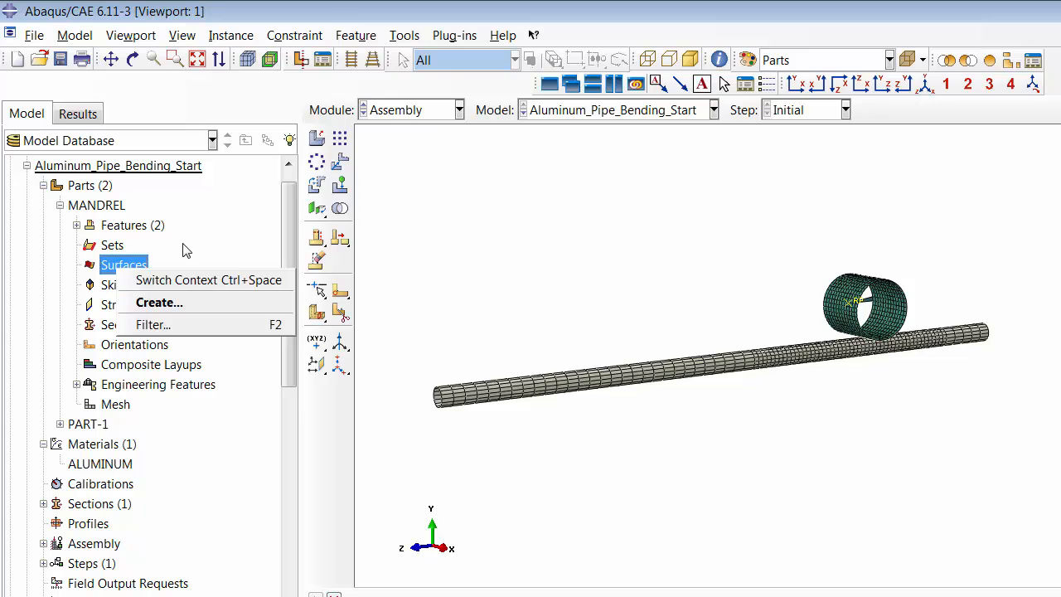
left_click(142, 301)
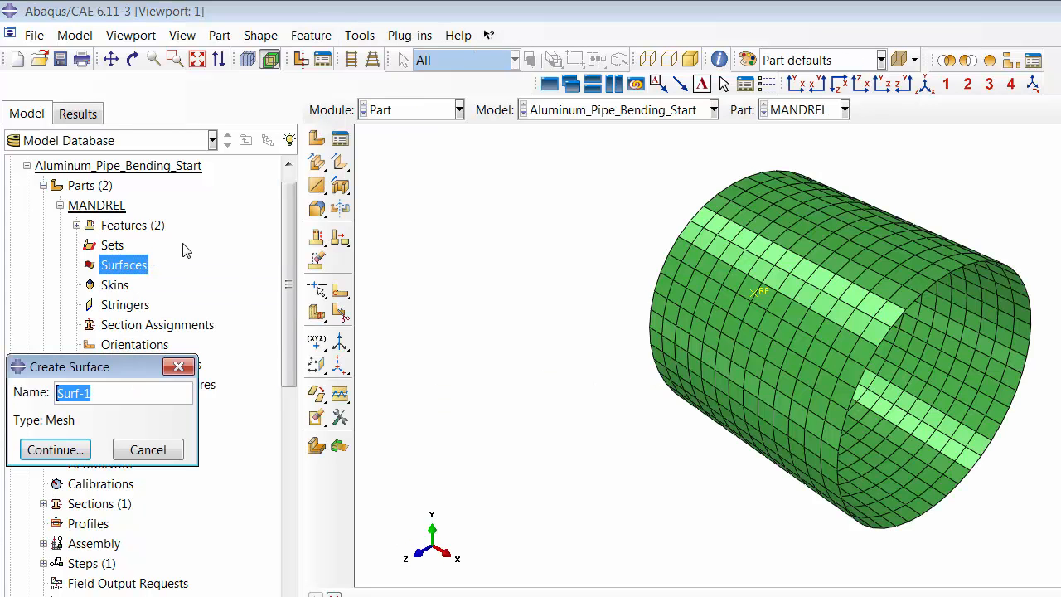
mouse_move(278, 360)
left_mouse_down()
mouse_move(345, 351)
mouse_move(334, 378)
mouse_move(301, 378)
left_mouse_up()
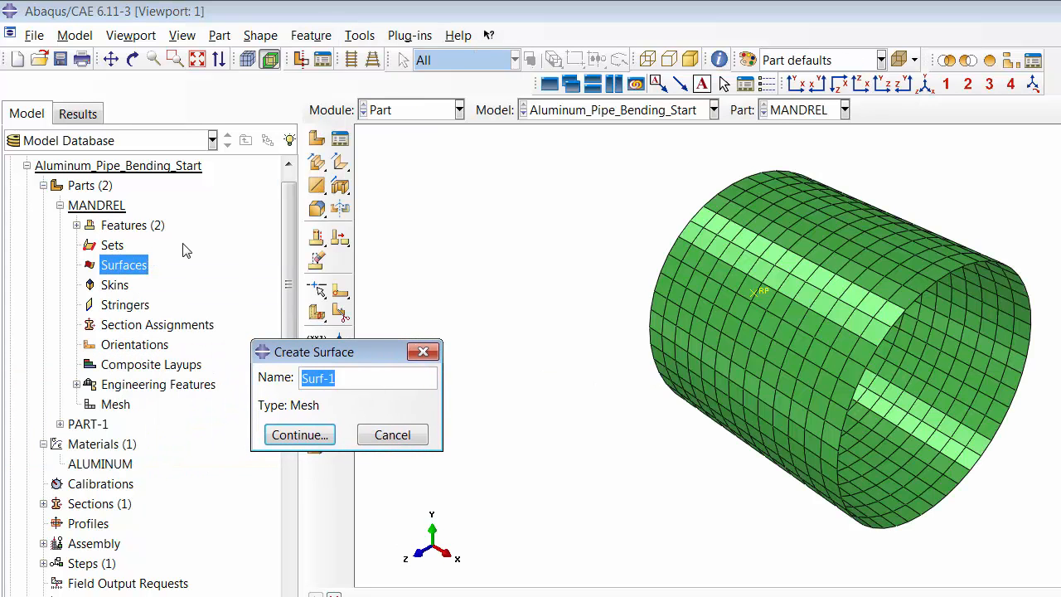
type("Master")
key("Return")
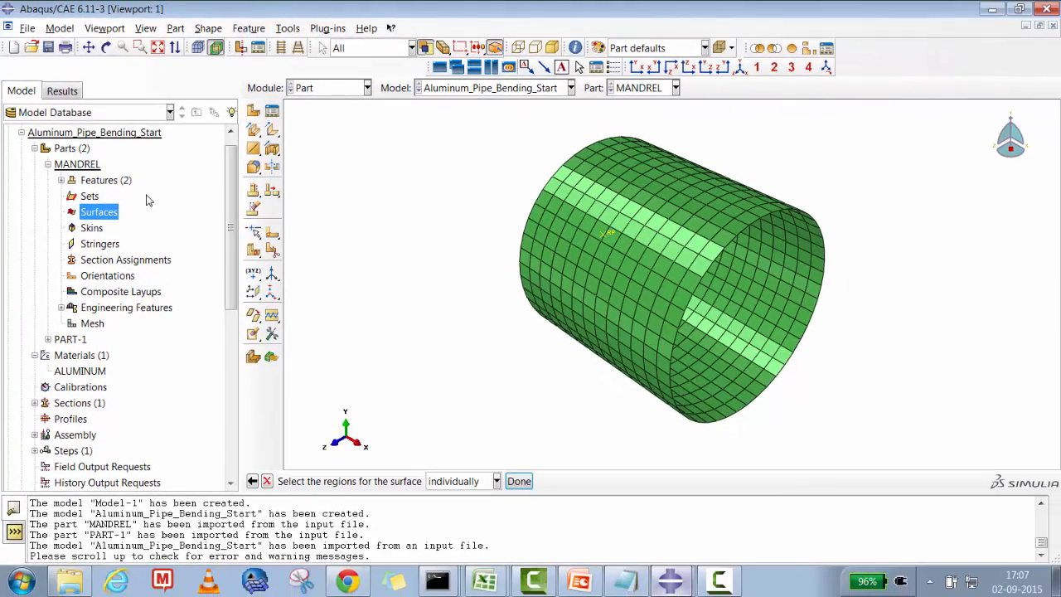
- Select all cylindrical mesh faces of the mandrel for the Master surface, excluding the triangular element that reaches the reference point
left_click_drag(562, 151, 812, 360)
left_click_drag(450, 120, 649, 286)
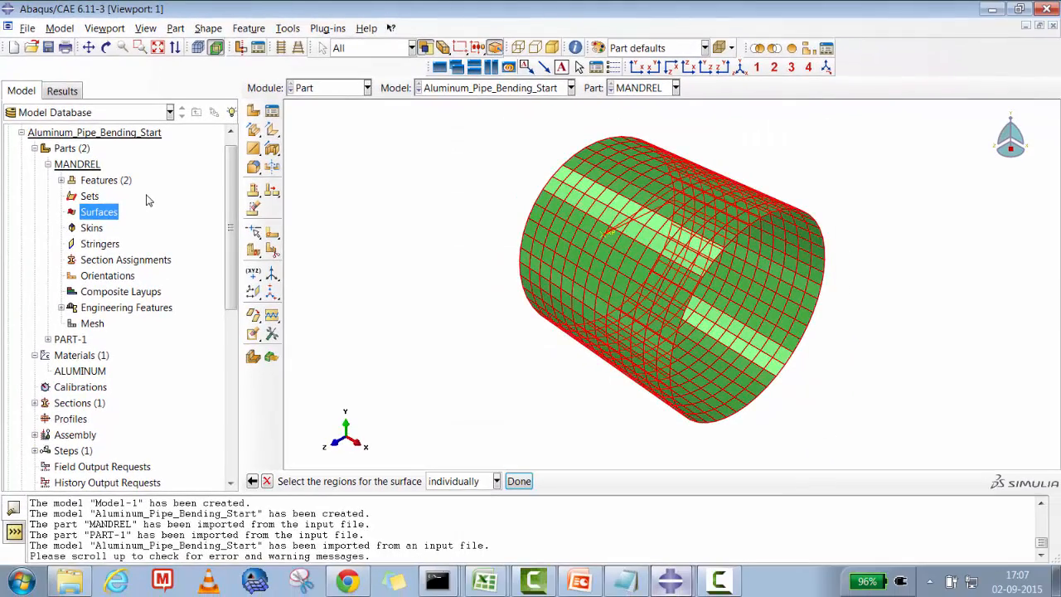
left_click(106, 47)
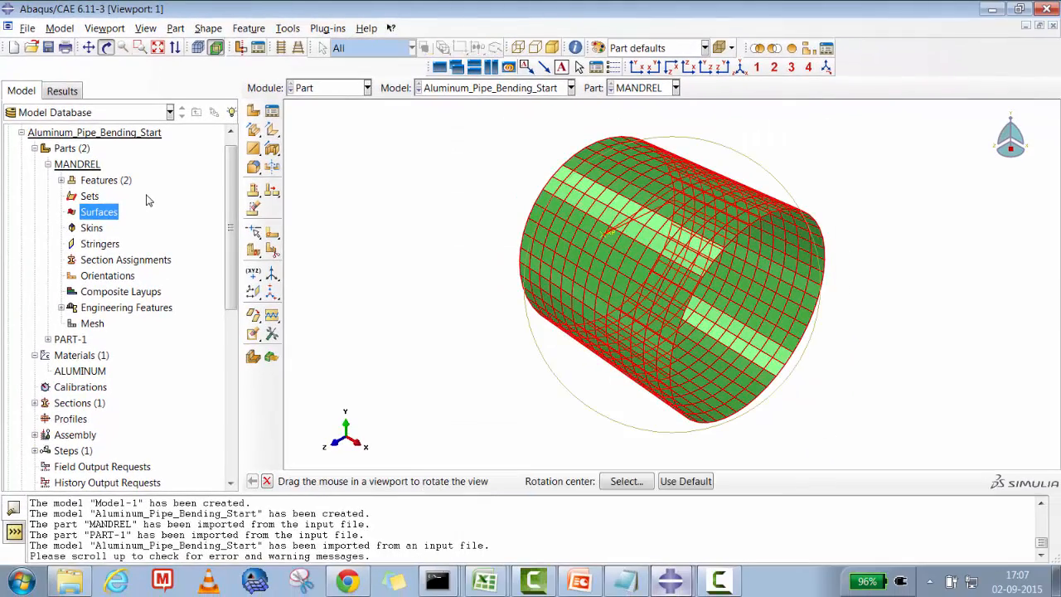
mouse_move(730, 311)
left_mouse_down()
mouse_move(625, 272)
mouse_move(617, 251)
left_mouse_up()
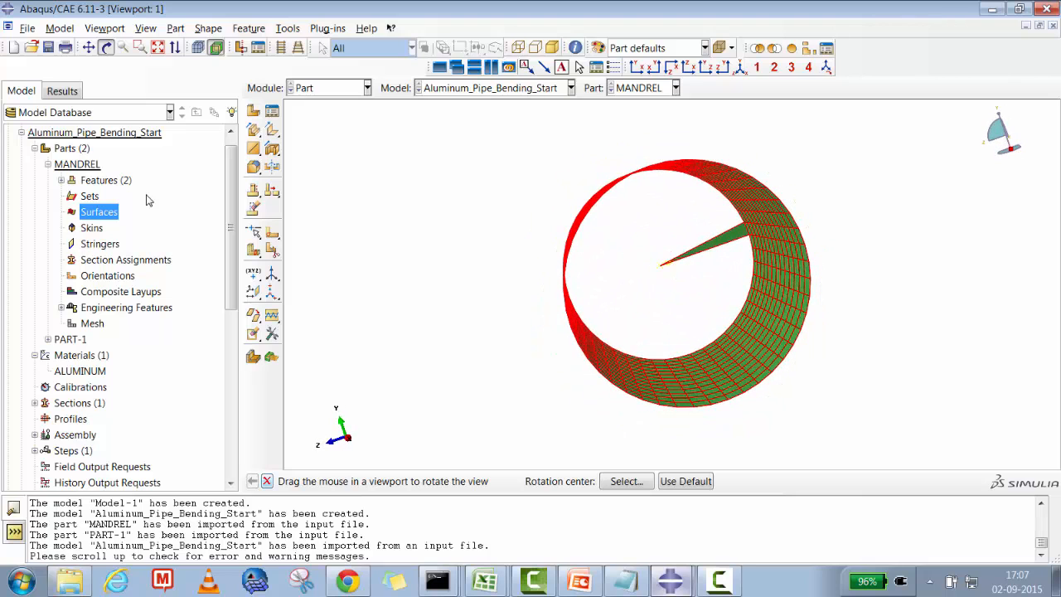
key("Escape")
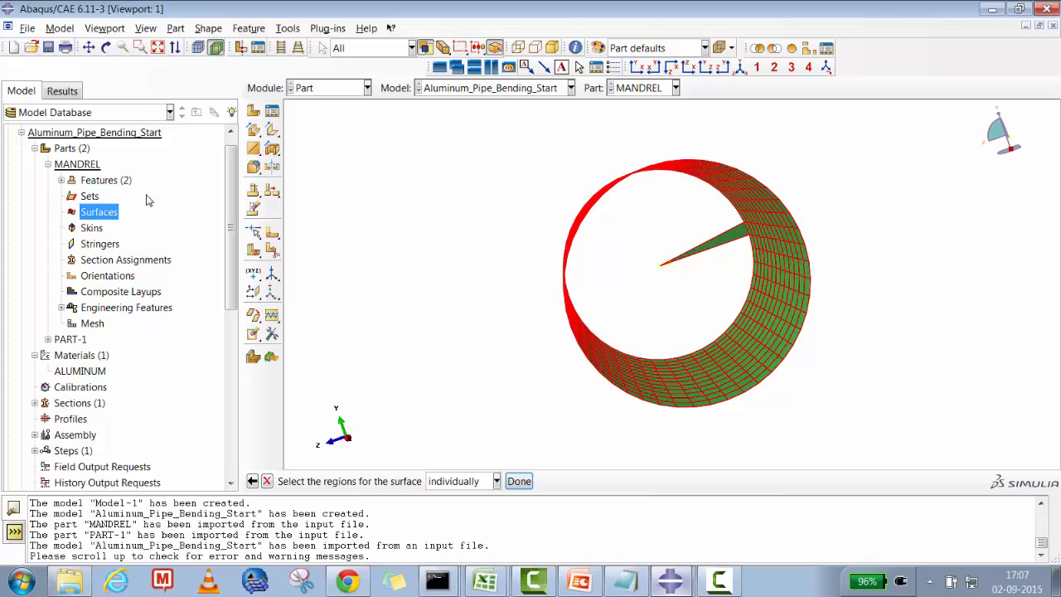
right_click(700, 269)
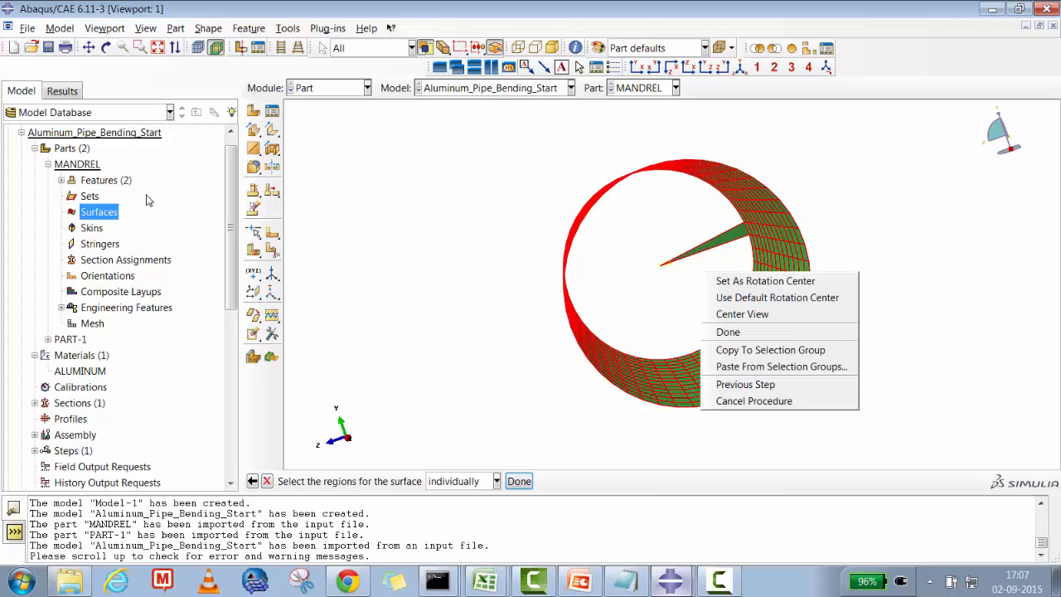
left_click(661, 236)
left_click_drag(659, 234, 722, 276)
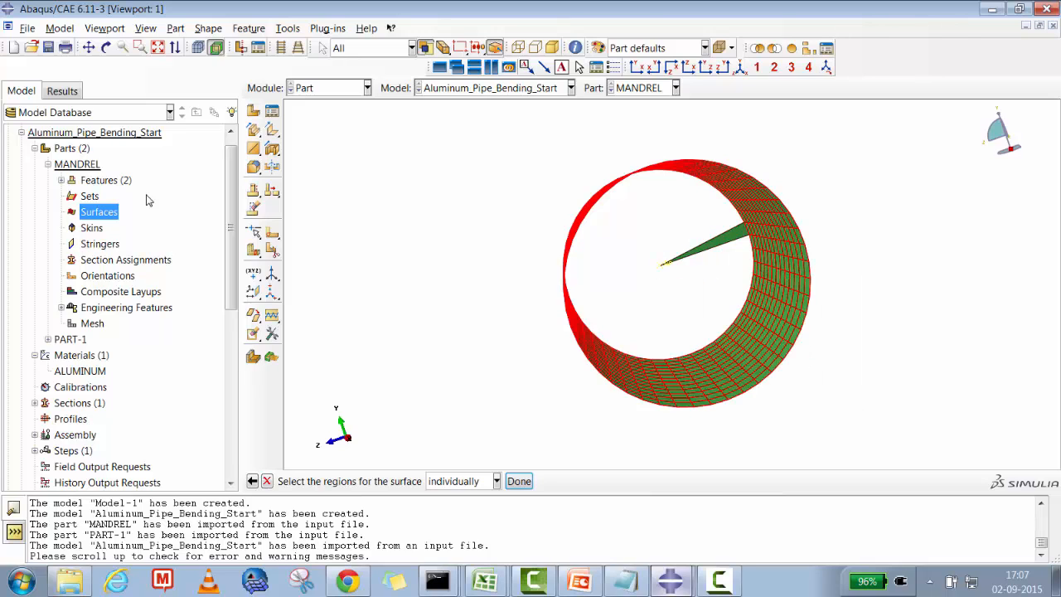
left_click(520, 481)
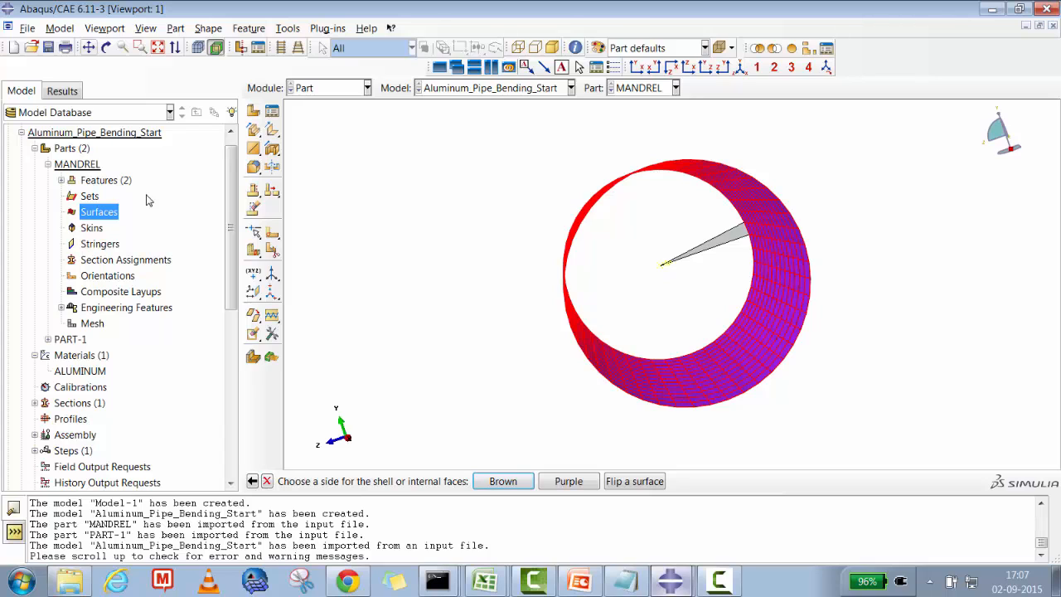
- Inspect the colored sides of the mandrel and complete the Master surface with the outer Brown side
left_click(106, 47)
mouse_move(528, 249)
left_mouse_down()
mouse_move(609, 253)
mouse_move(593, 270)
left_mouse_up()
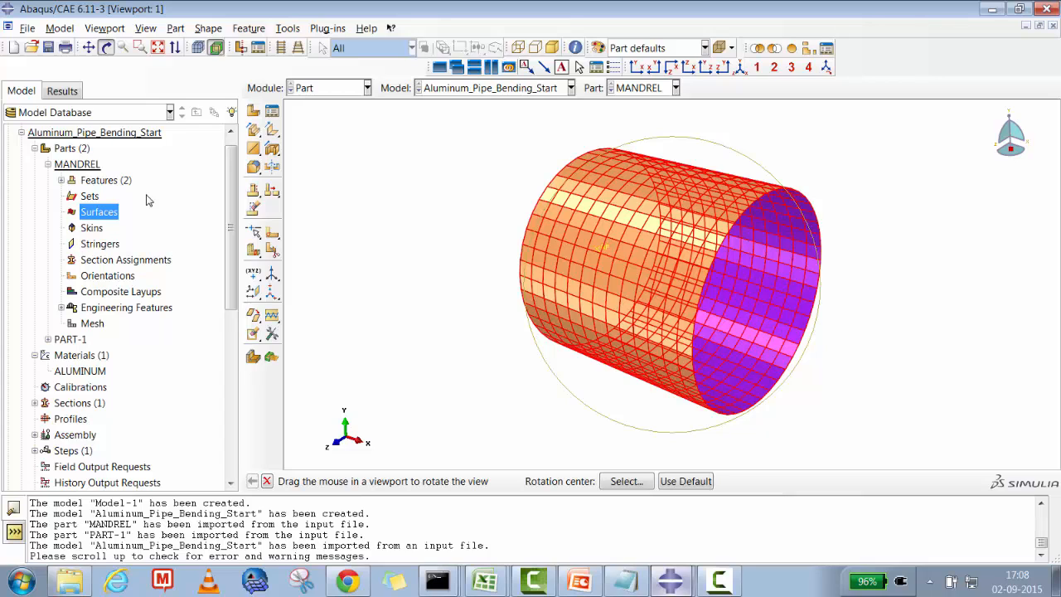
key("Escape")
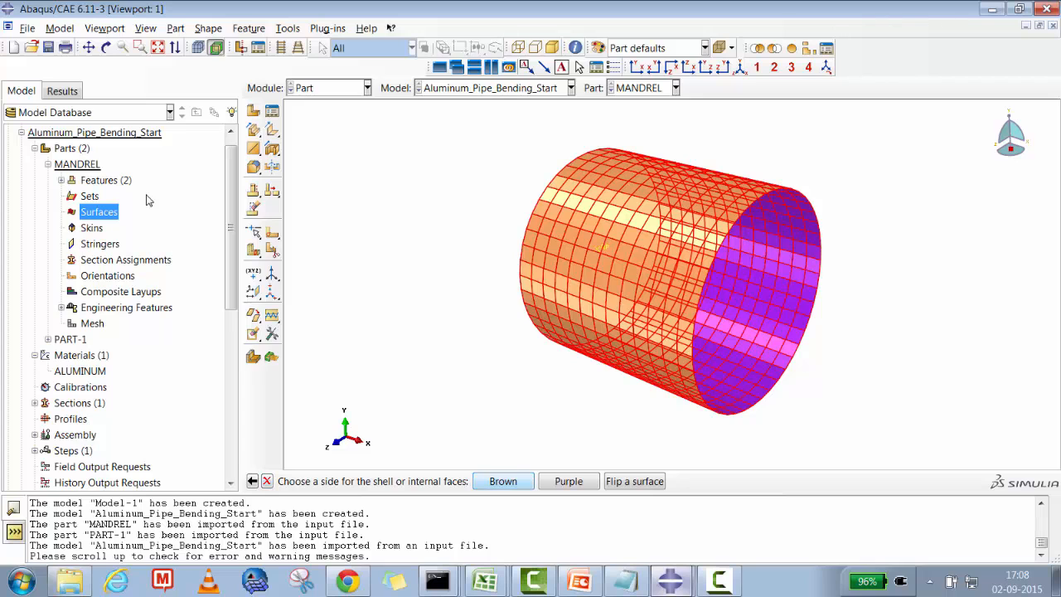
key("Return")
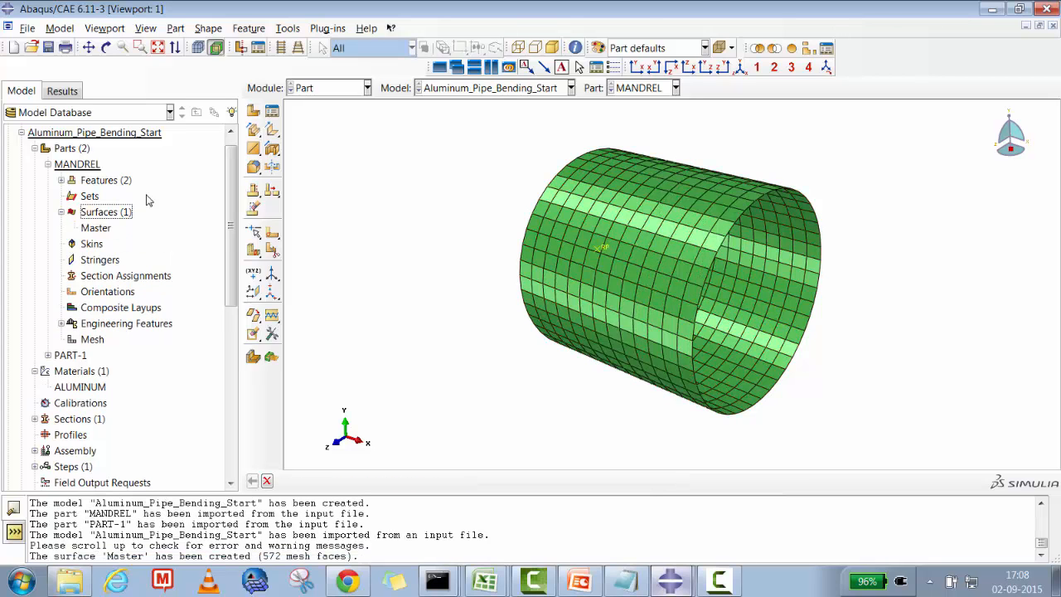
- Collapse the MANDREL part in the model tree and start a mesh surface named Slave on PART-1
key("Down")
key("Left")
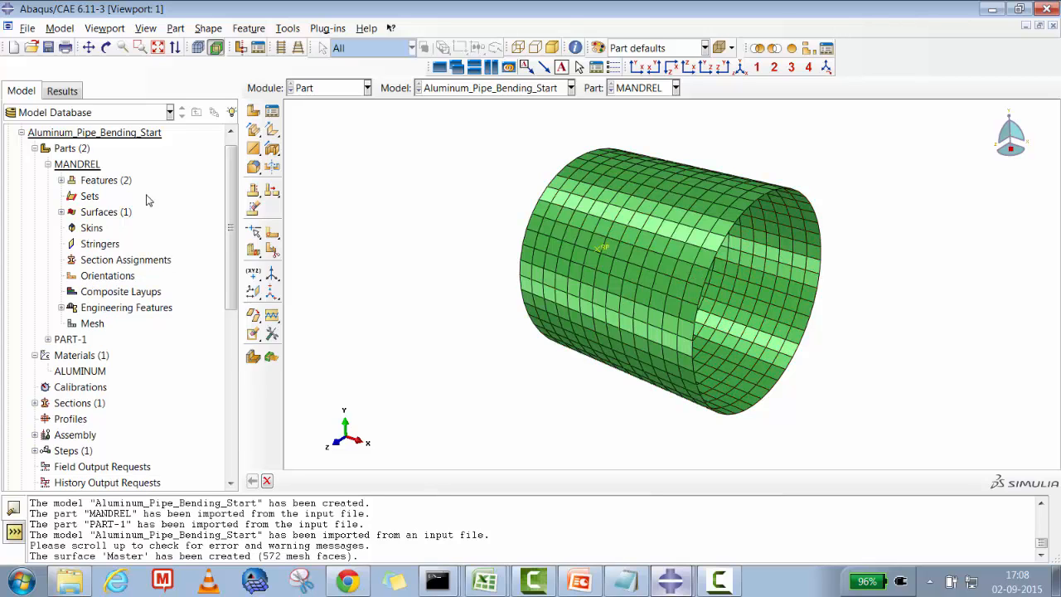
key("Left")
key("Right")
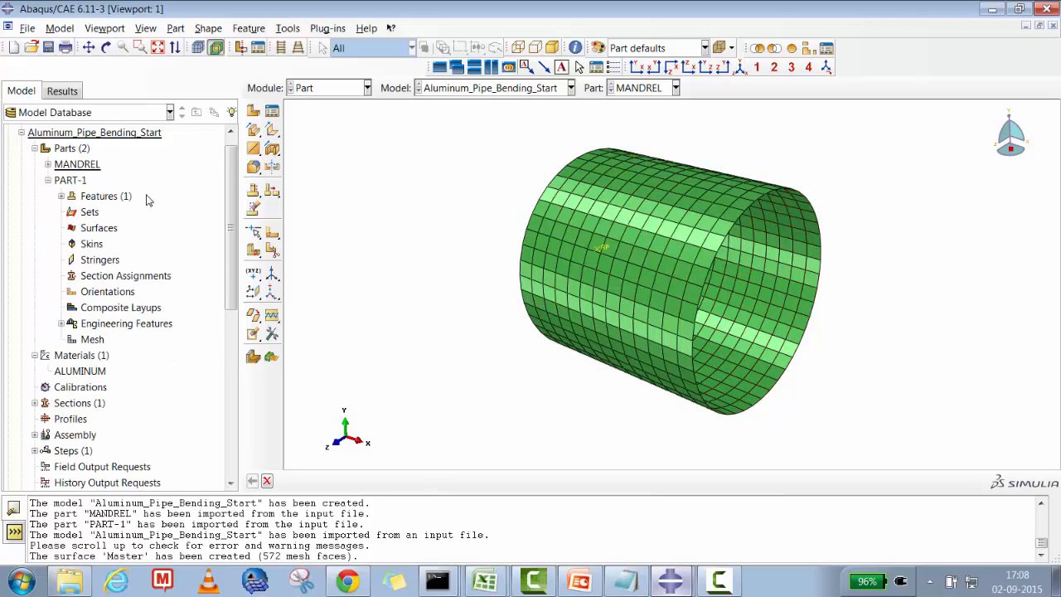
key("Down")
key("Down")
key("Down")
key("shift+F10")
key("Down")
key("Down")
key("Return")
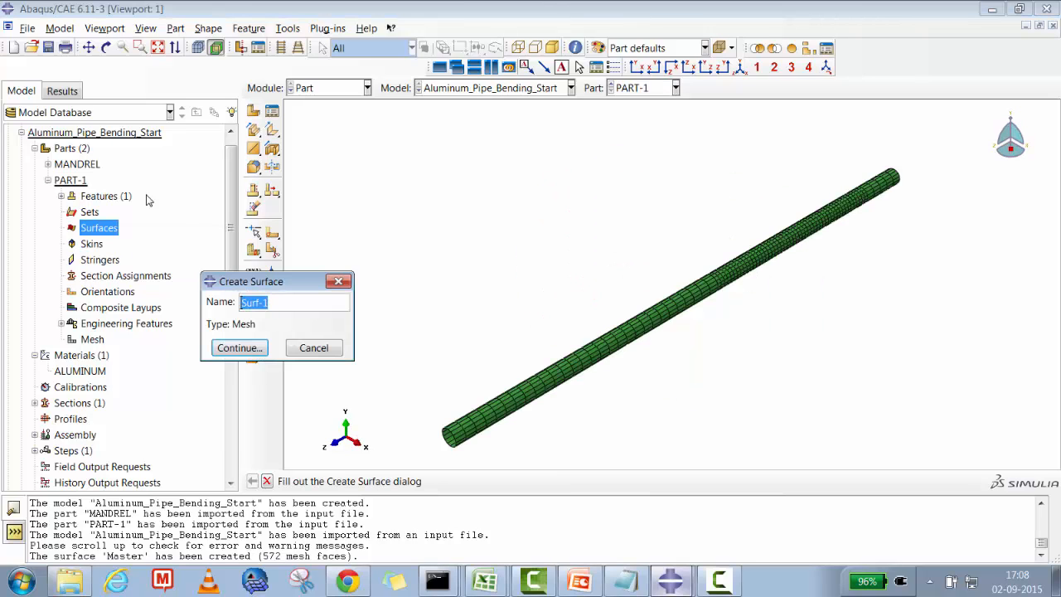
type("Slave")
key("Return")
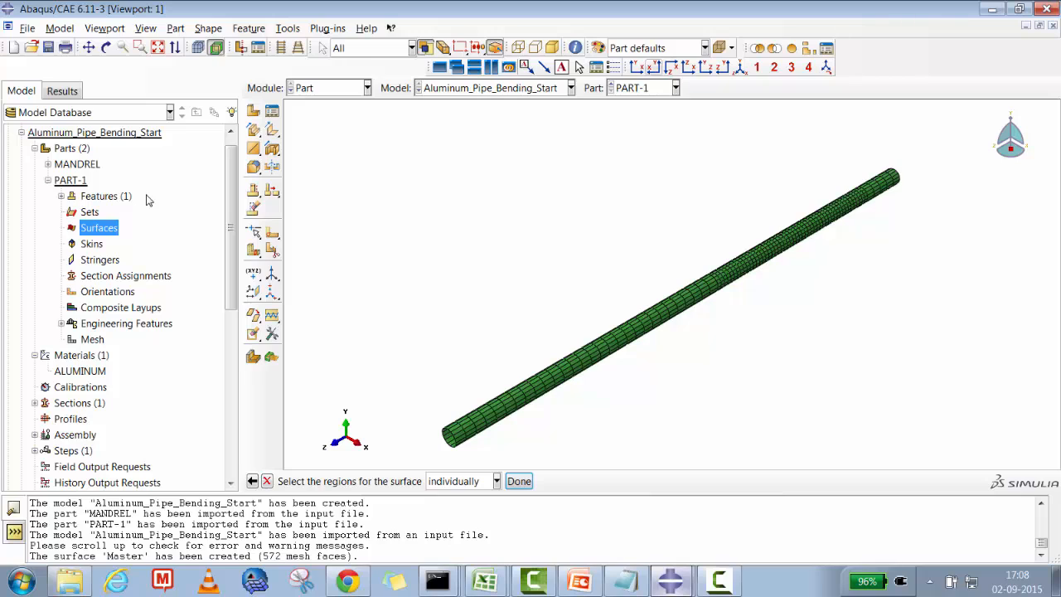
- Select the upper faces along the pipe's finely meshed stretch in a side view and complete the Slave surface with the Brown side
left_click(637, 67)
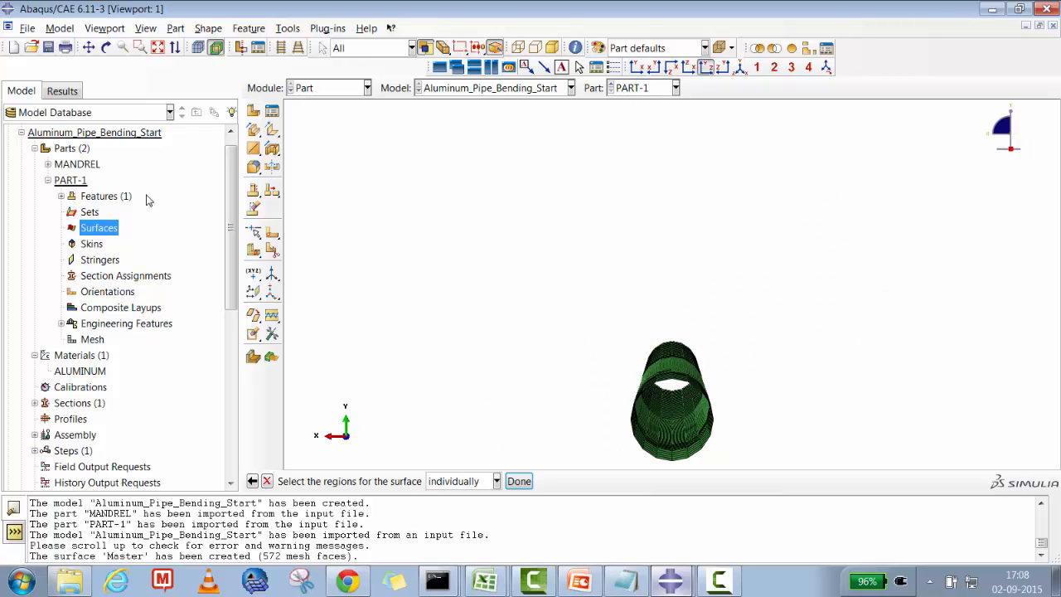
left_click(706, 67)
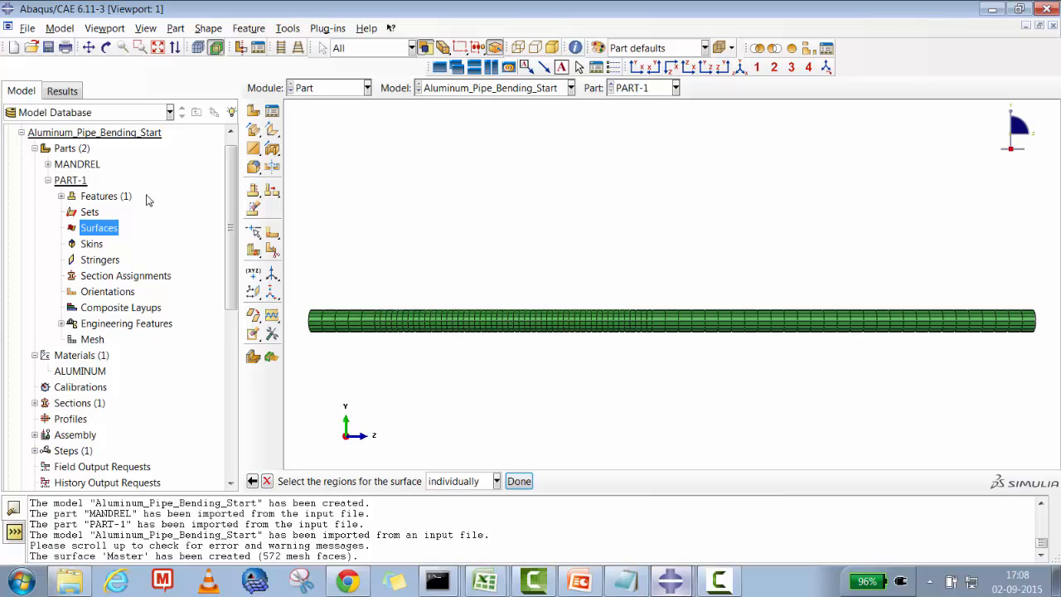
left_click_drag(363, 289, 654, 321)
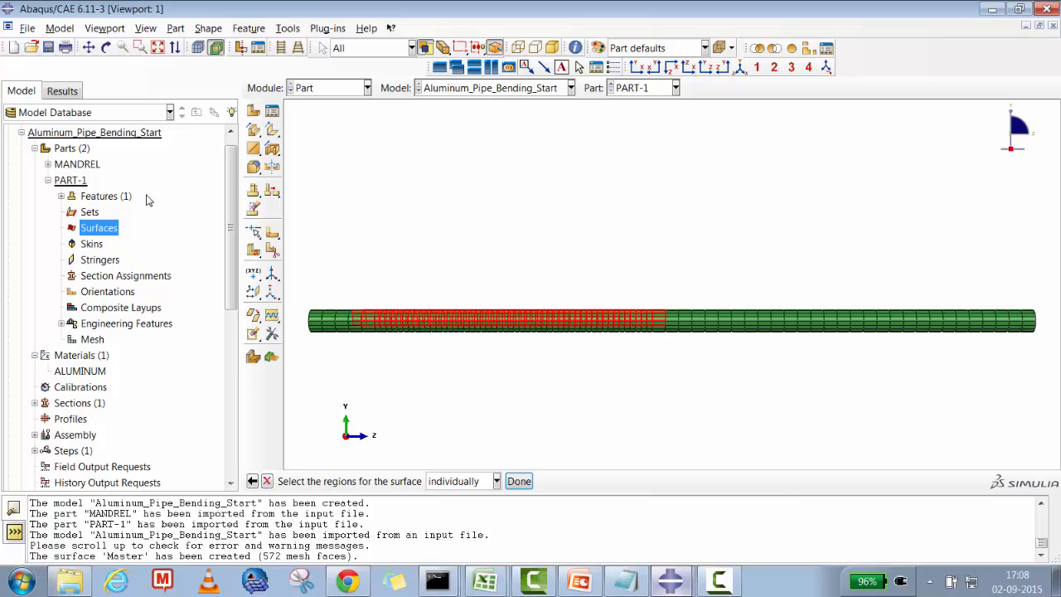
left_click(519, 481)
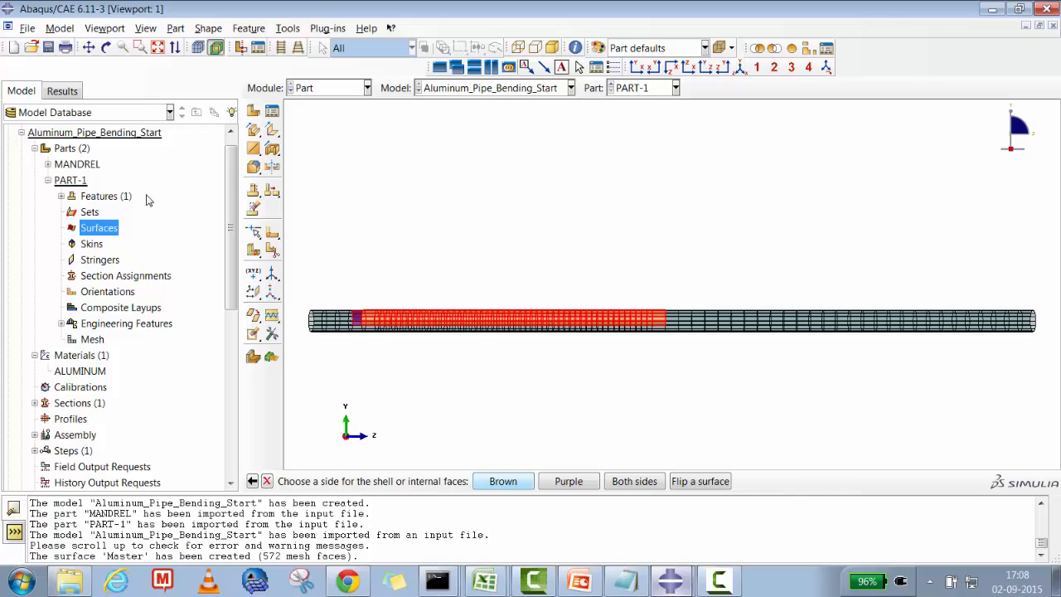
key("Return")
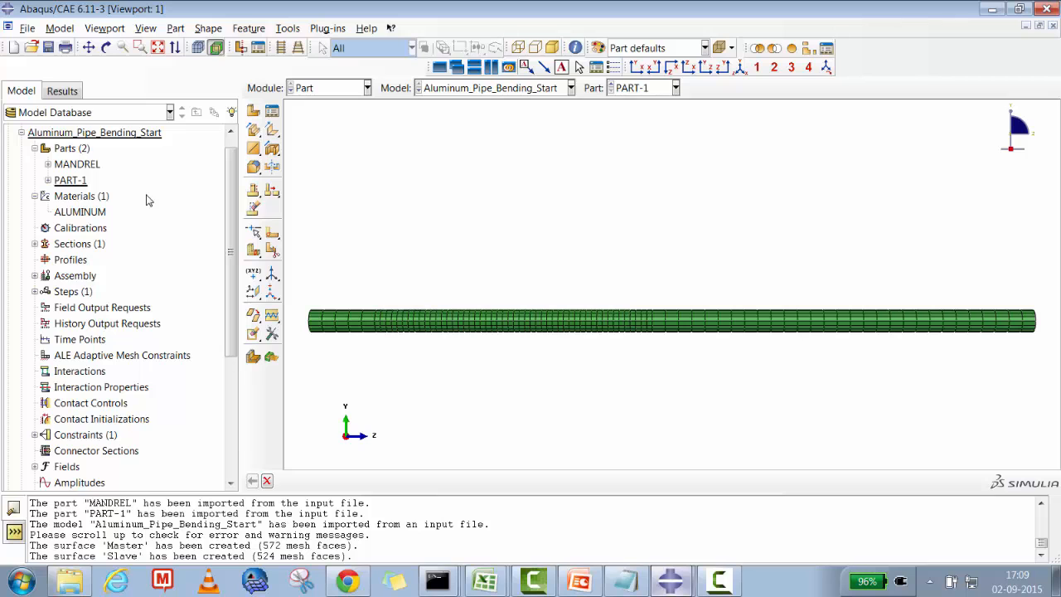
scroll(146, 199, "down", 3)
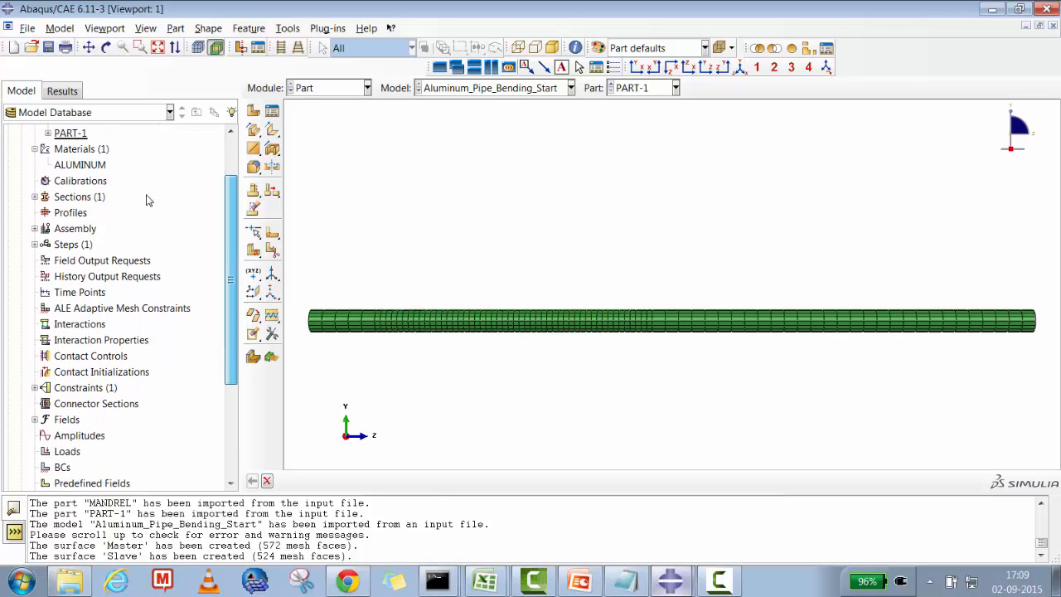
scroll(146, 200, "up", 1)
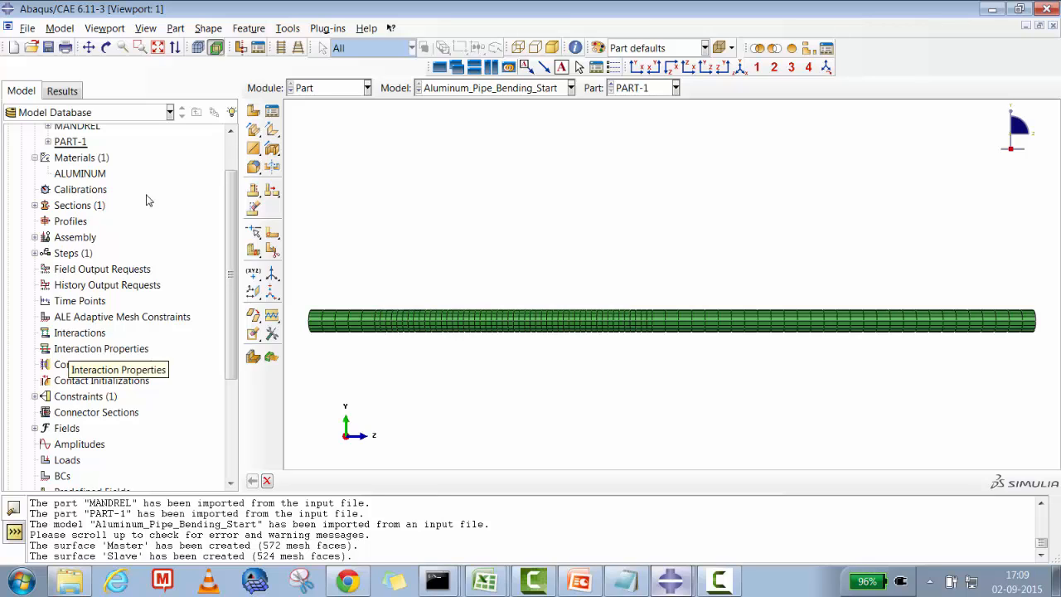
- Create a Contact interaction property named Fric
left_click(87, 348)
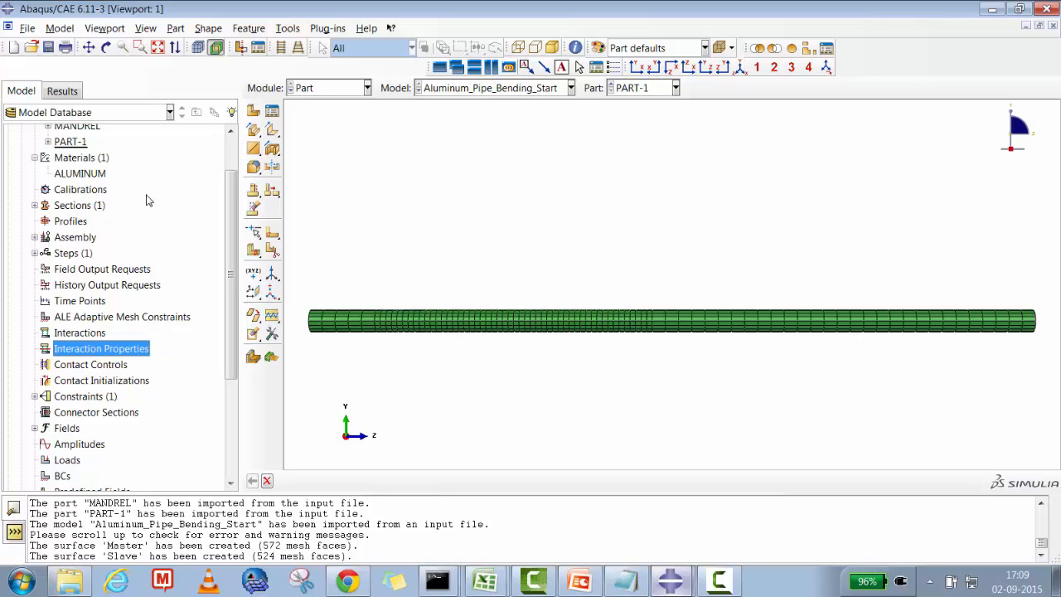
right_click(91, 349)
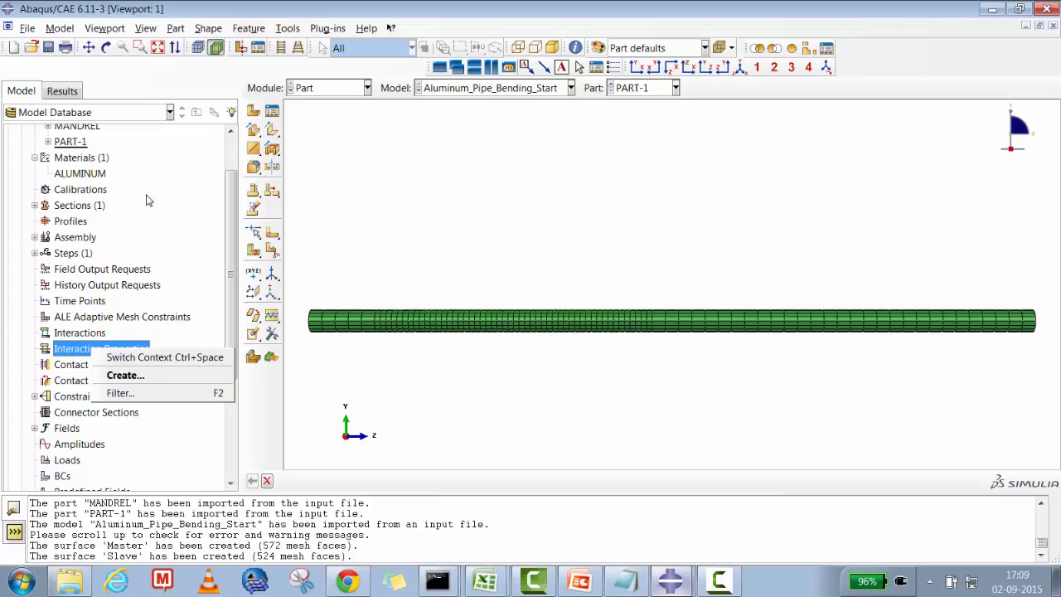
key("Return")
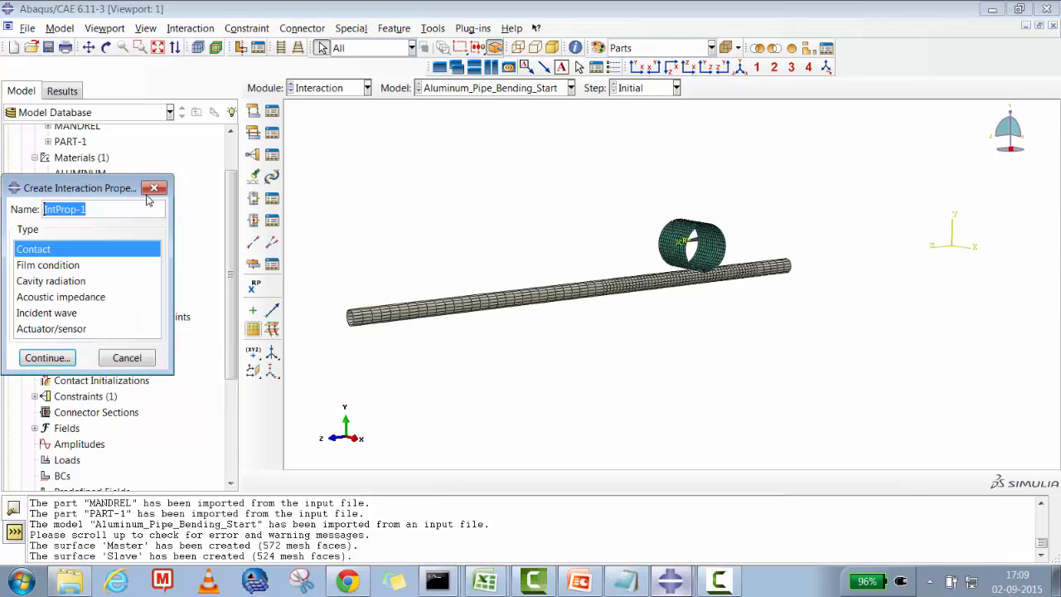
left_click_drag(80, 189, 402, 182)
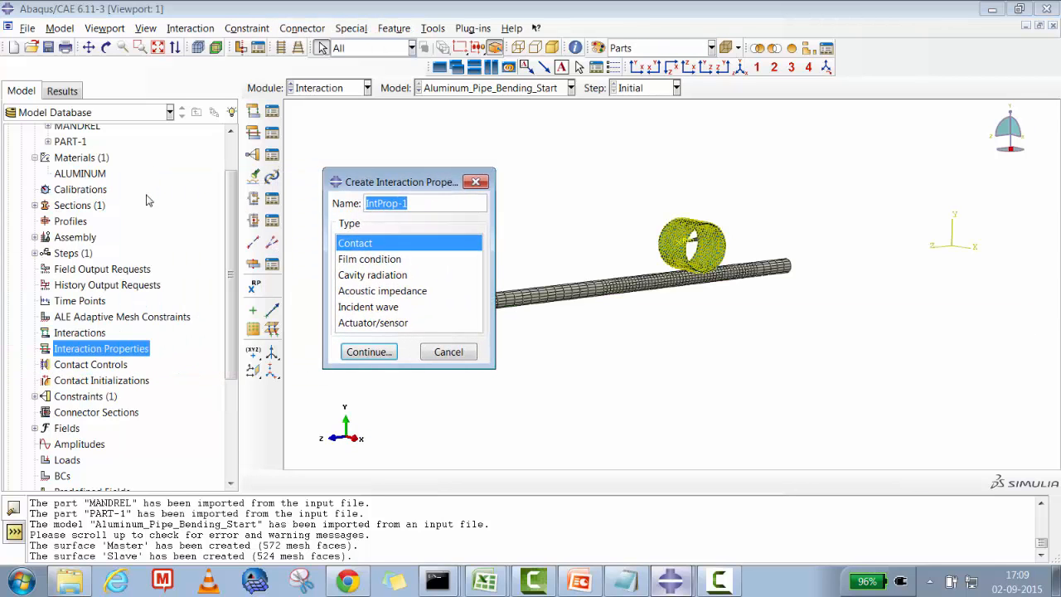
type("Fric")
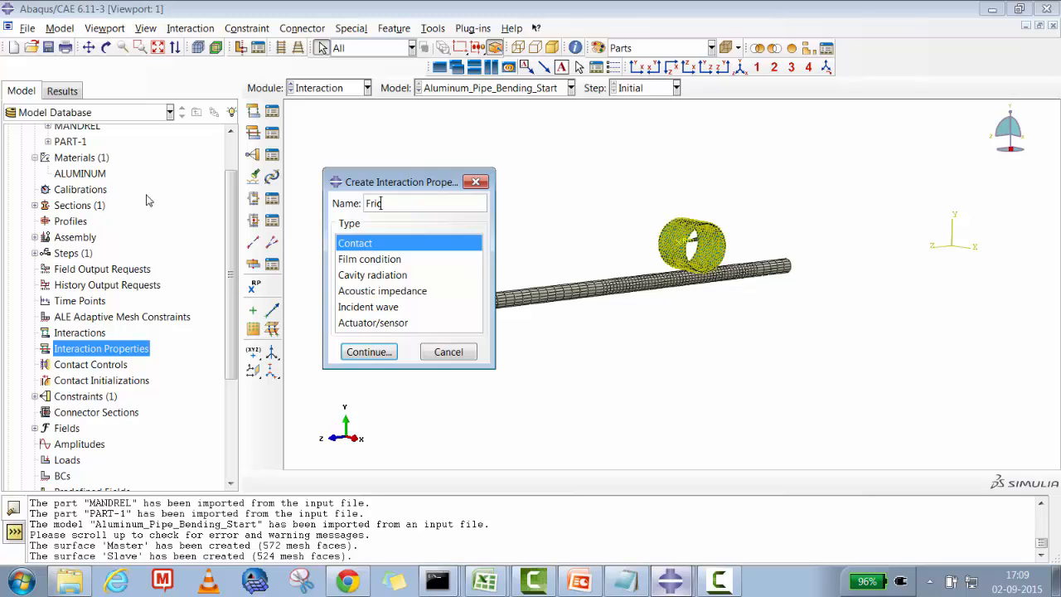
key("Return")
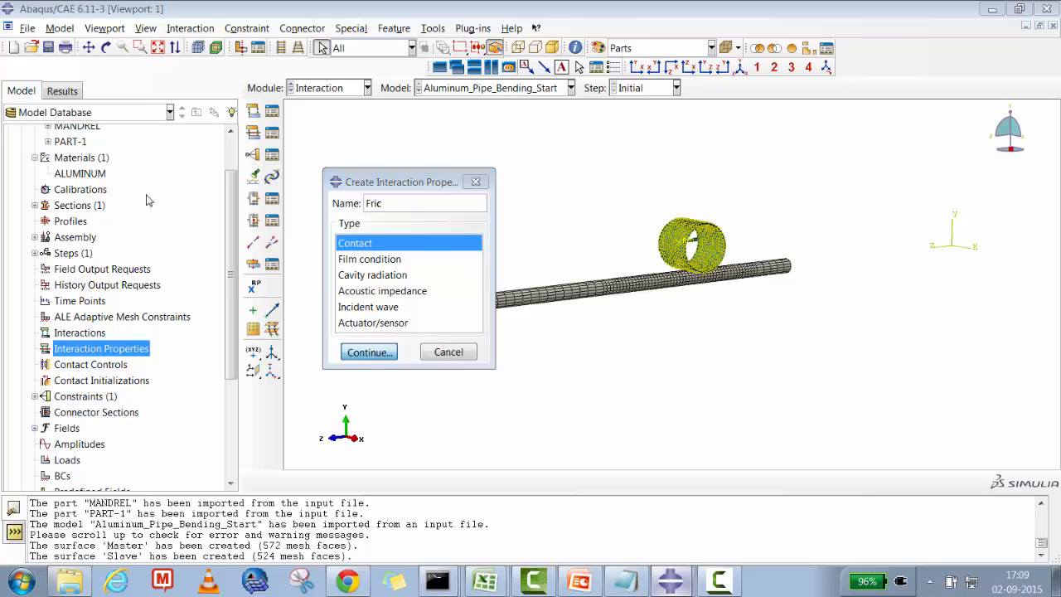
left_click_drag(83, 110, 231, 55)
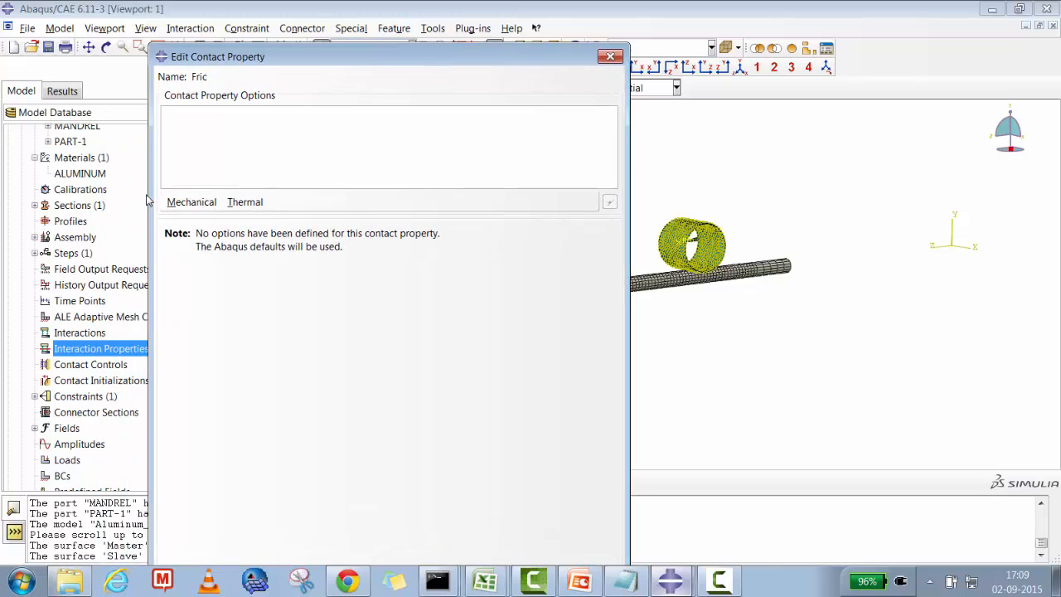
- Give the Fric property a Tangential Behavior with Penalty friction formulation and a friction coefficient of 0.3, and complete it
left_click(192, 202)
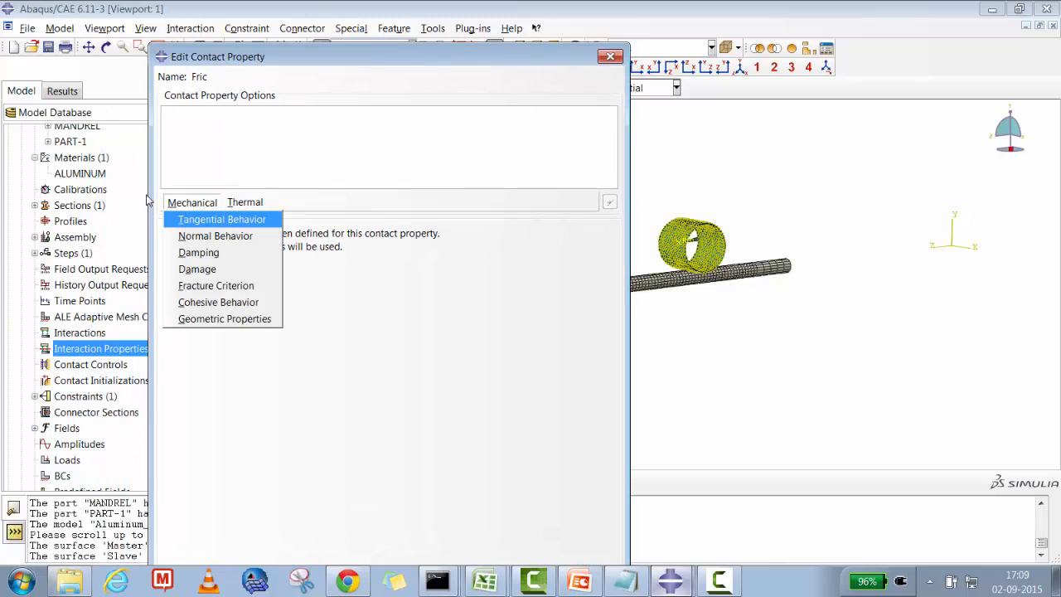
key("Return")
left_click(426, 248)
left_click(277, 283)
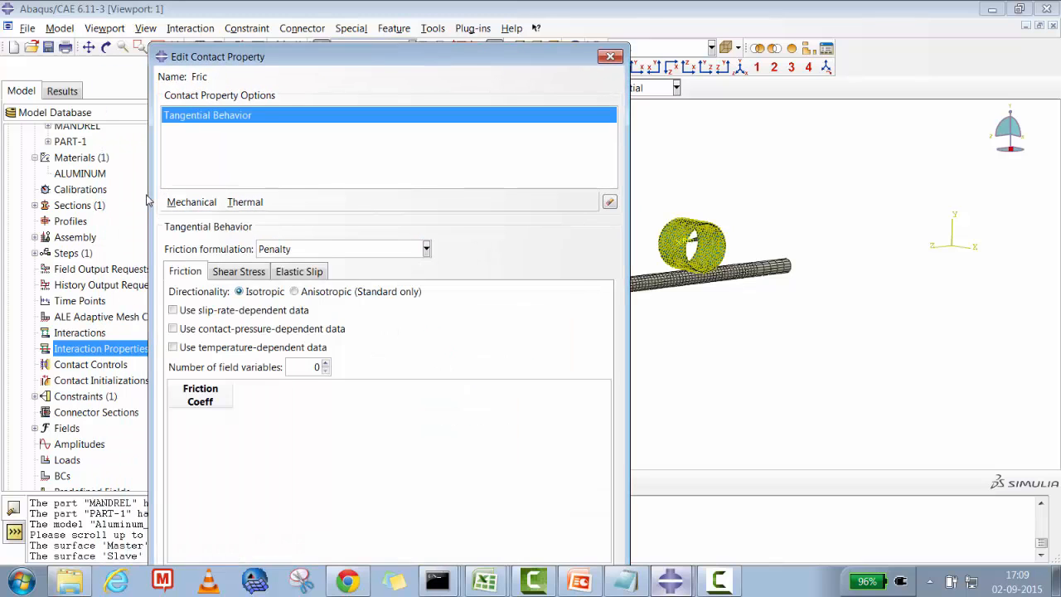
left_click(200, 415)
type("0.3")
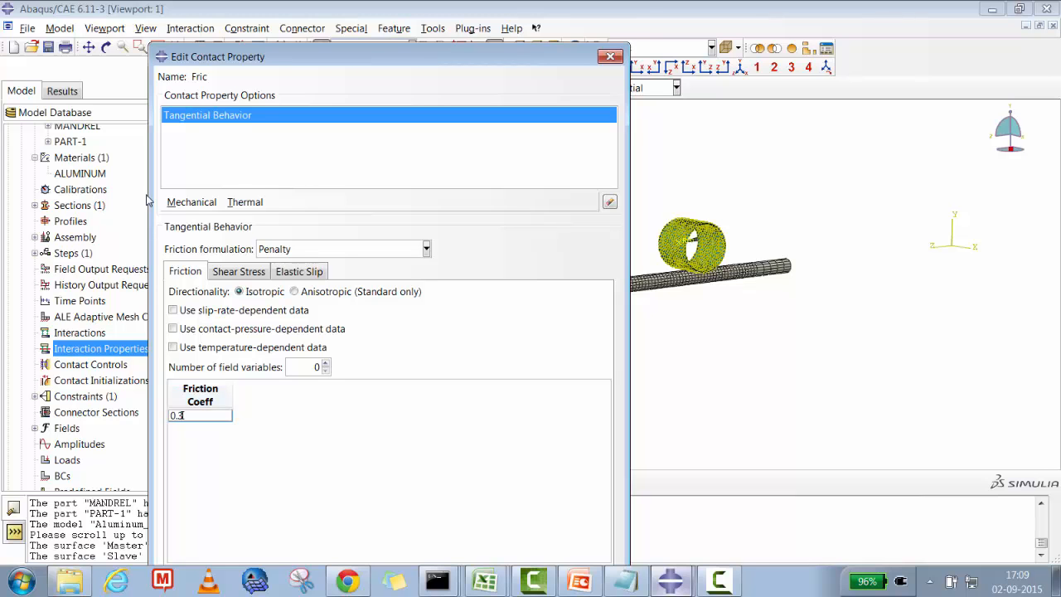
left_click_drag(373, 56, 396, 15)
left_click(294, 546)
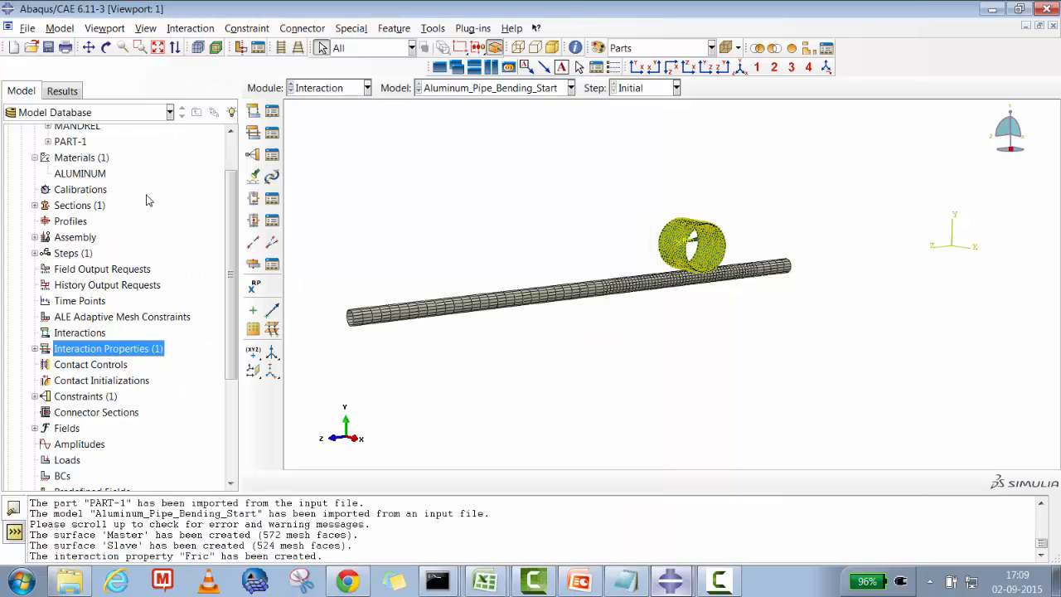
- Start an interaction named Contact in the Initial step, of type Surface-to-surface contact (Standard)
double_click(80, 333)
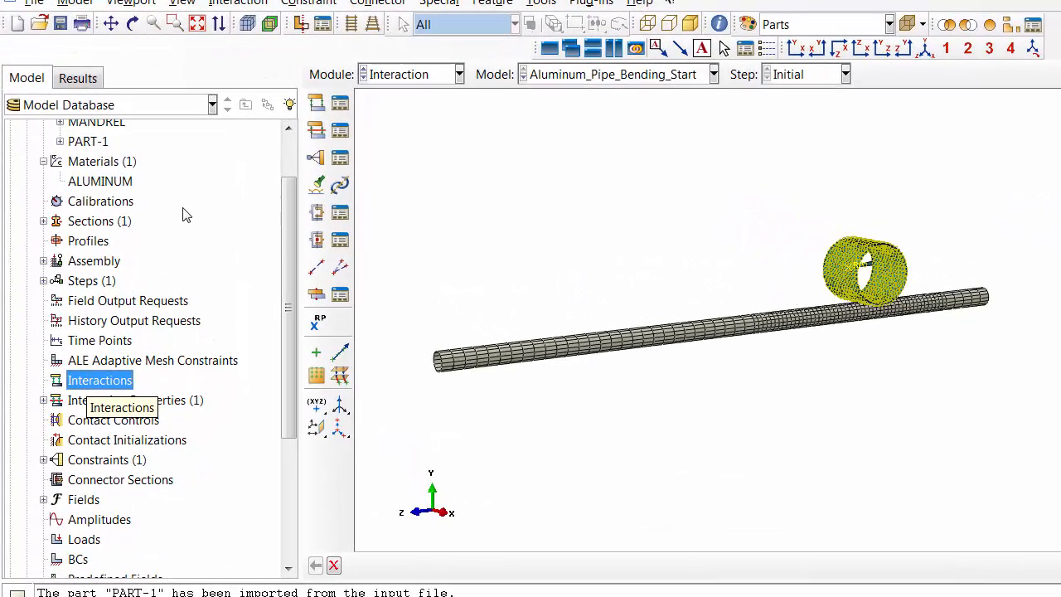
right_click(99, 379)
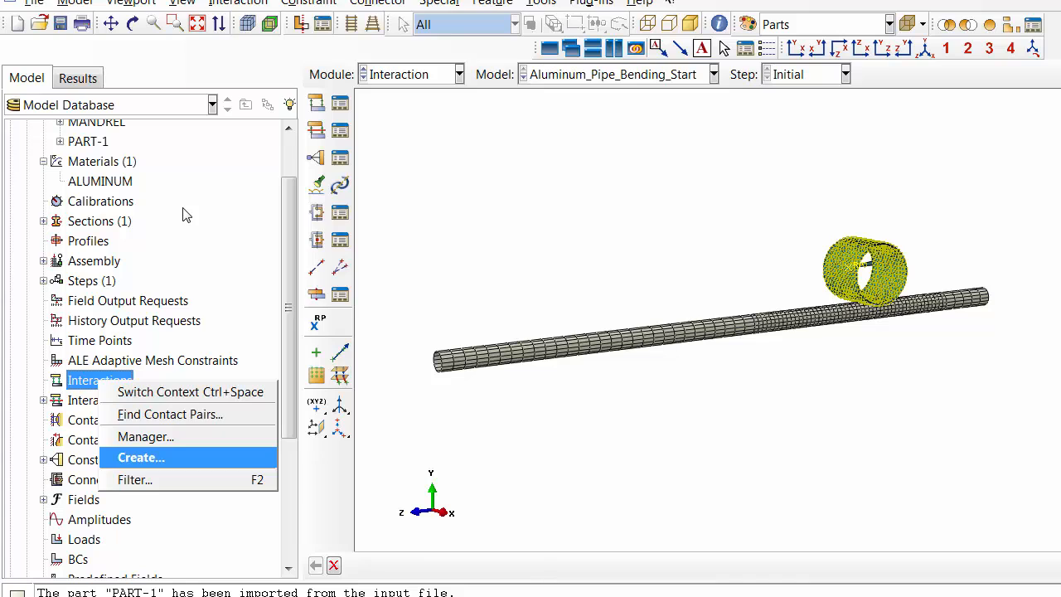
left_click(141, 457)
left_click_drag(183, 143, 663, 118)
type("Con")
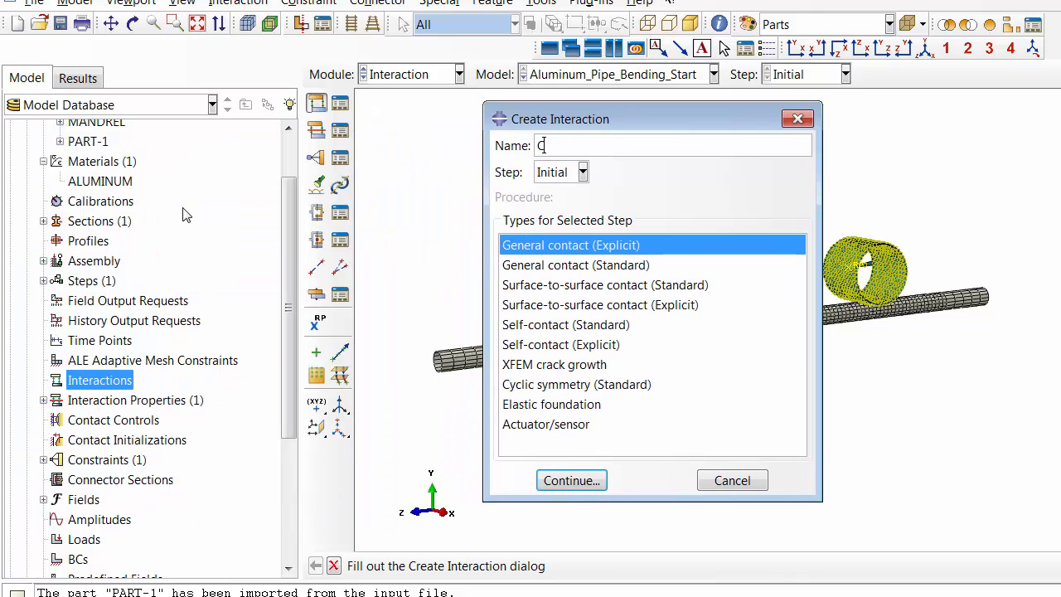
type("tact")
left_click(605, 285)
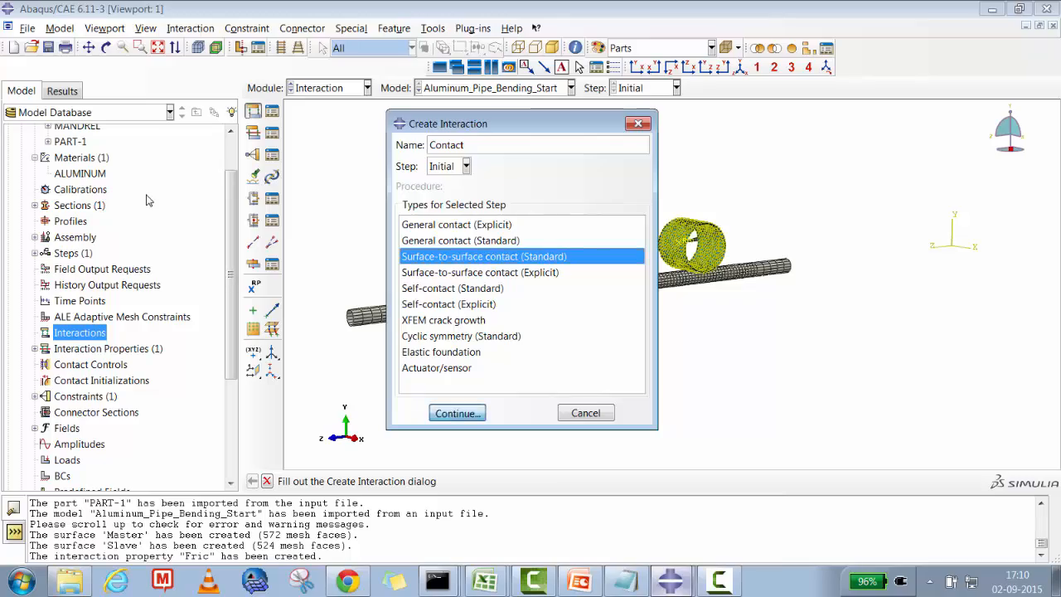
key("Return")
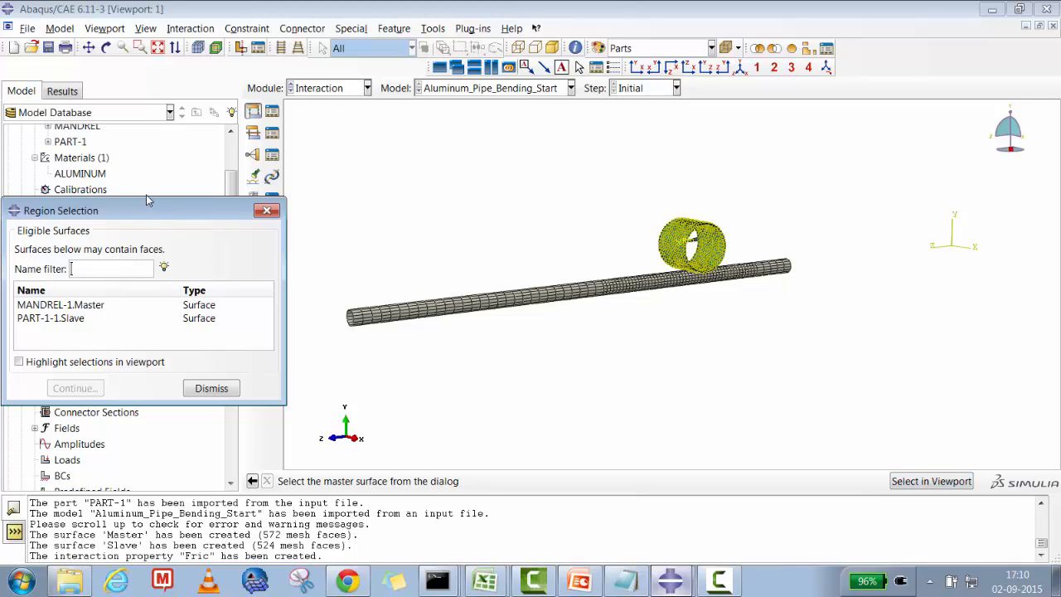
- Assign MANDREL-1.Master as master and PART-1-1.Slave as slave surface with selections highlighted, and complete the interaction with the Fric property
key("Down")
key("Tab")
key("space")
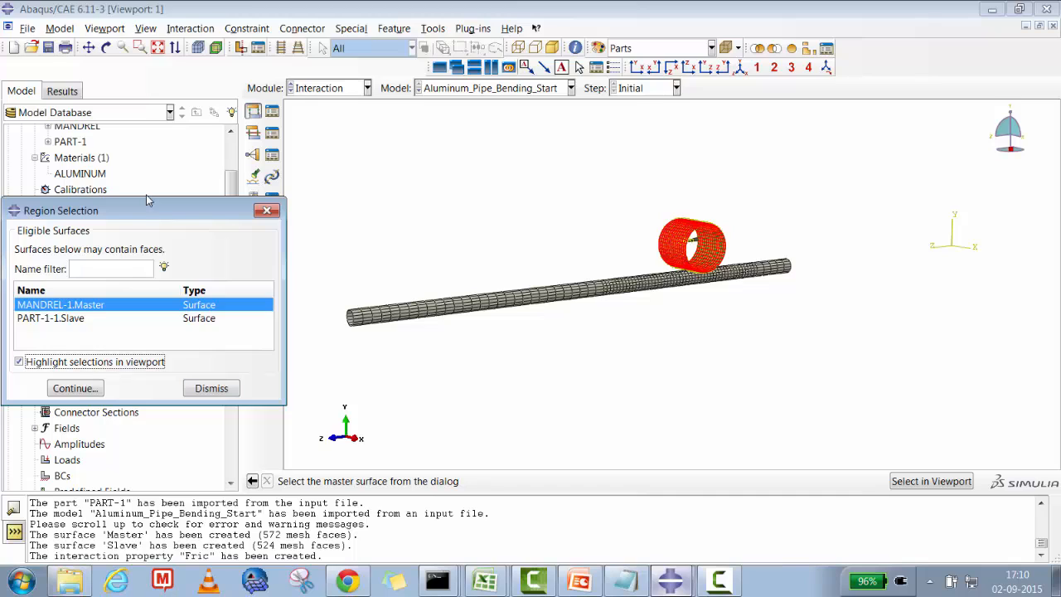
key("Return")
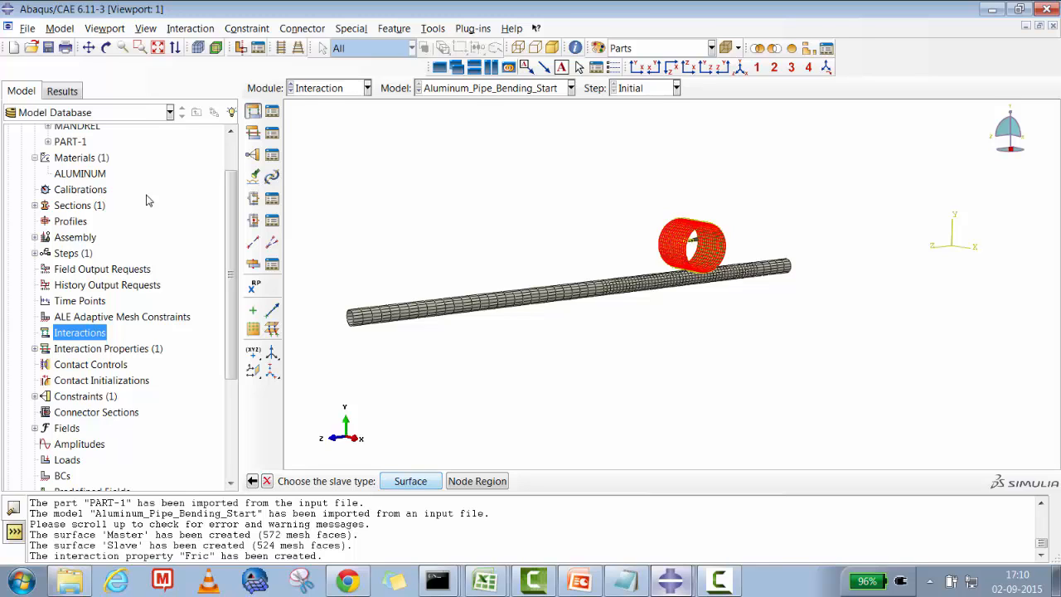
key("Return")
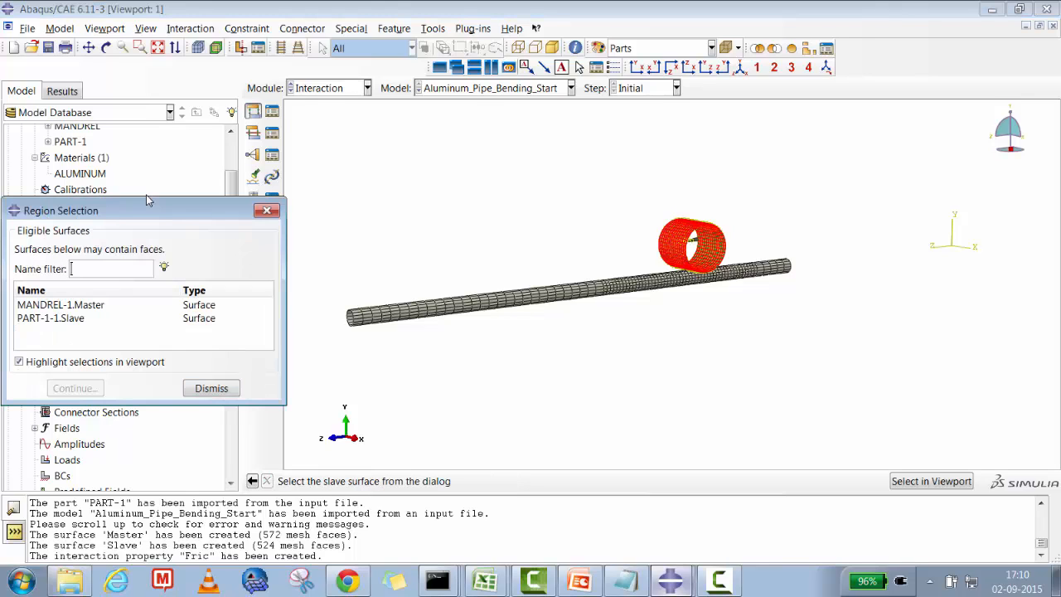
key("Down")
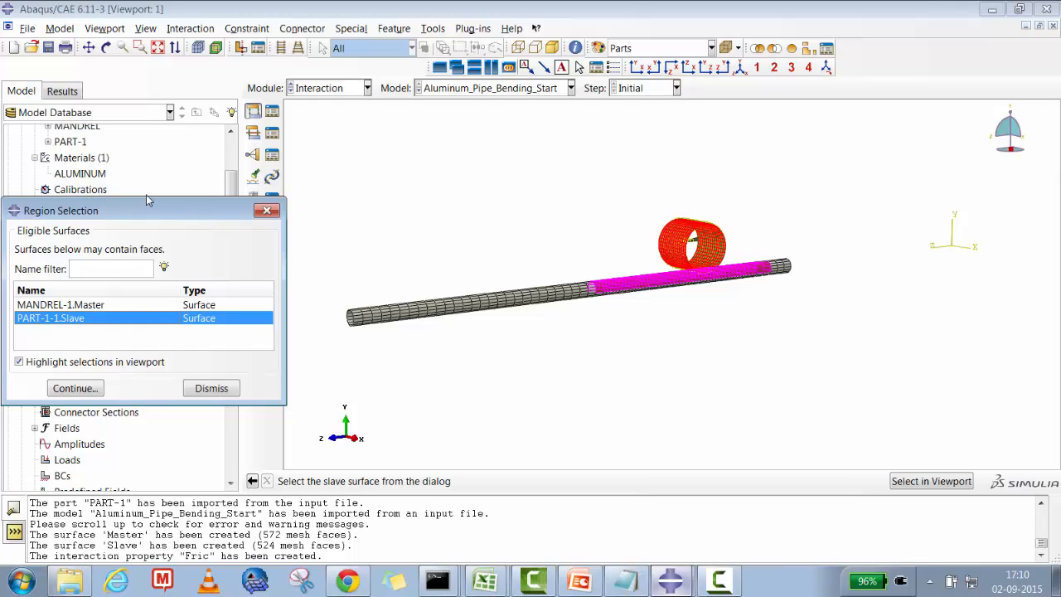
key("Return")
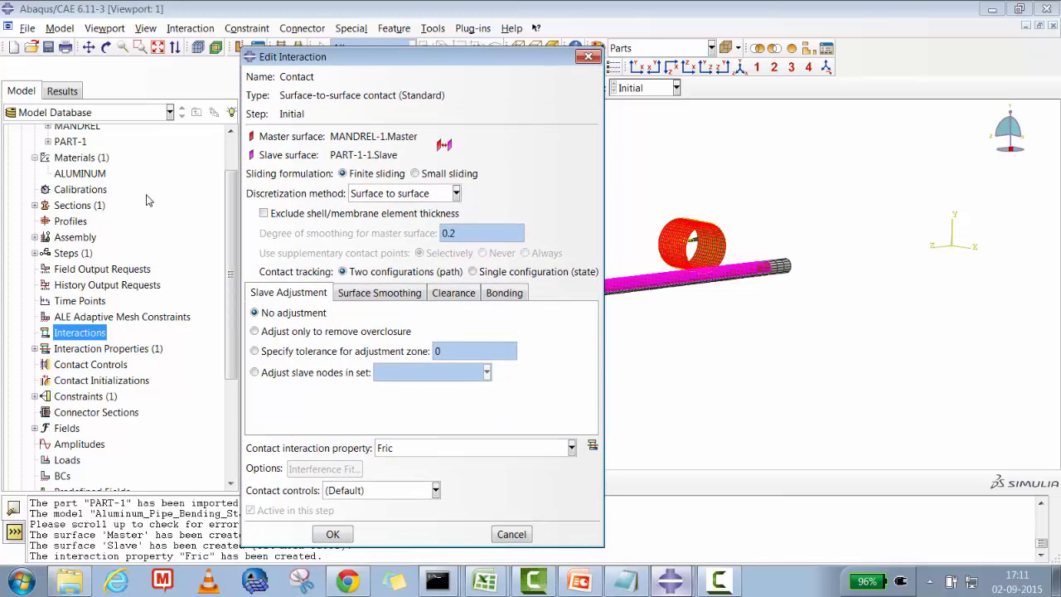
key("Return")
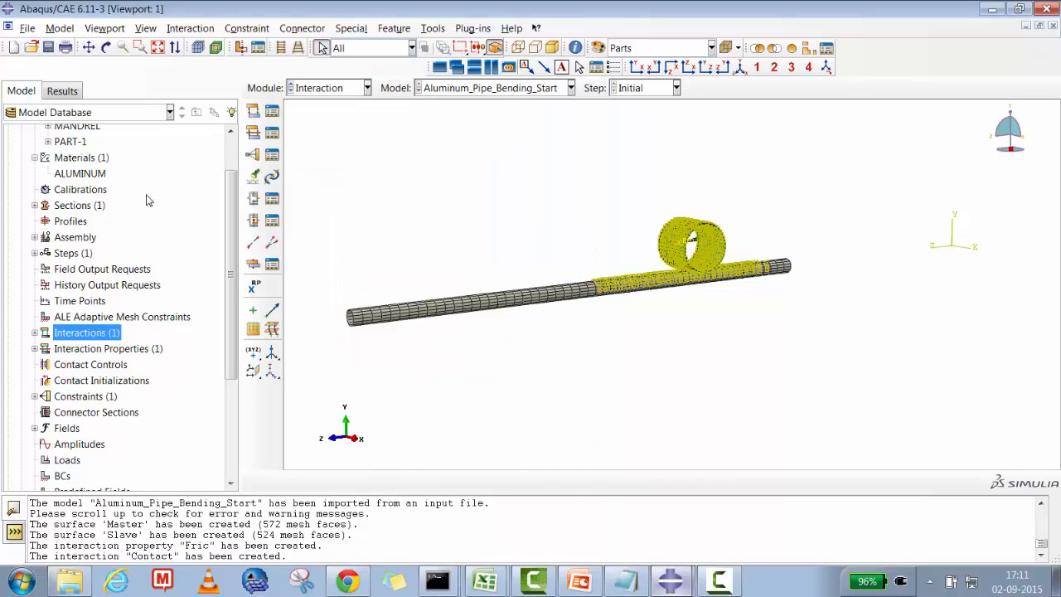
- Switch to the Notepad outline, review the workflow items from Import the model to Contact Defination, and return to Abaqus/CAE
scroll(146, 200, "down", 1)
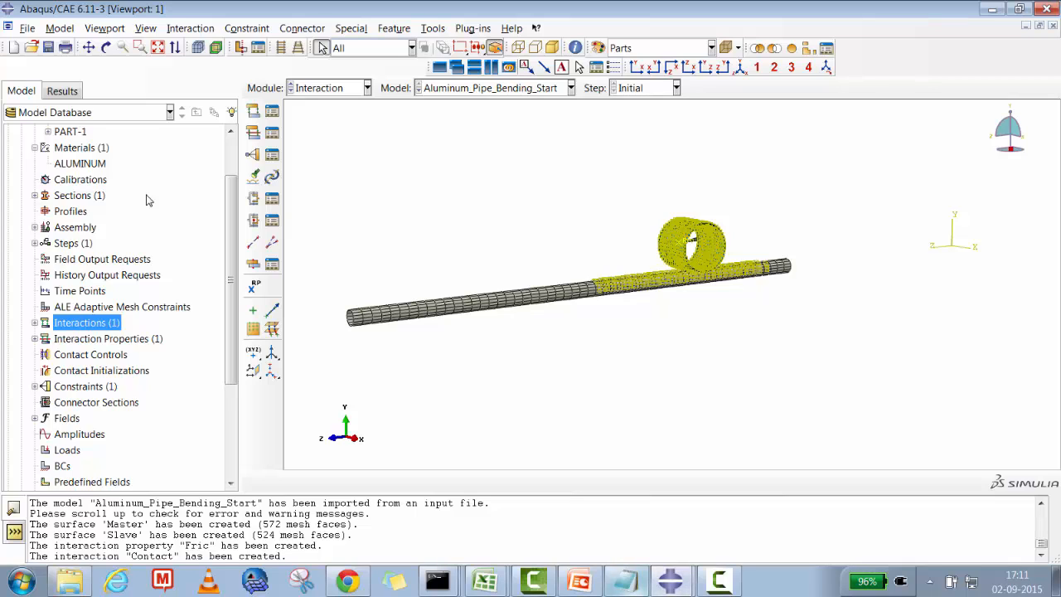
key("alt+Tab")
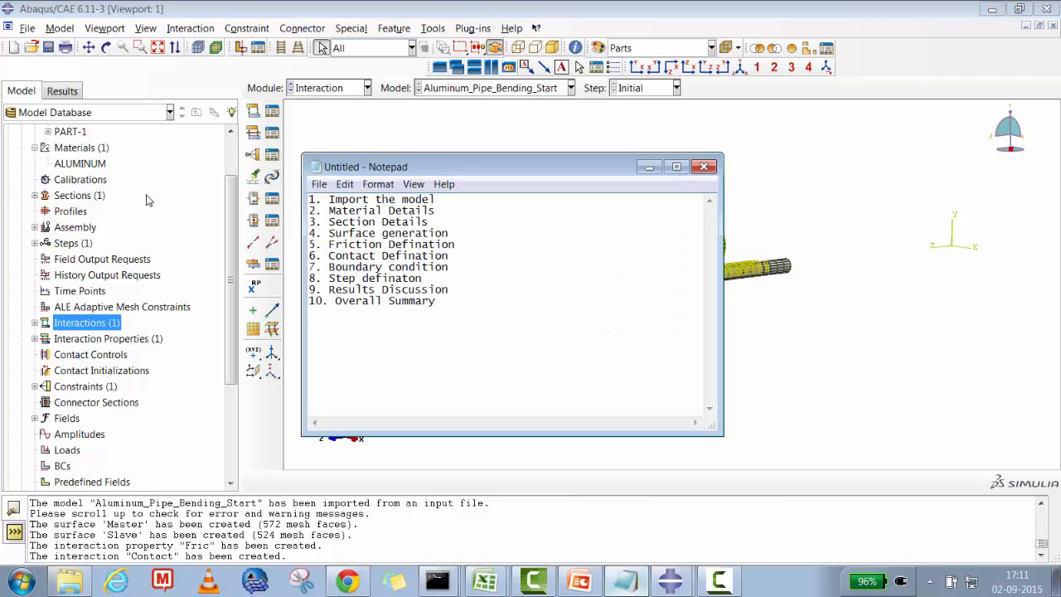
left_click_drag(329, 200, 421, 200)
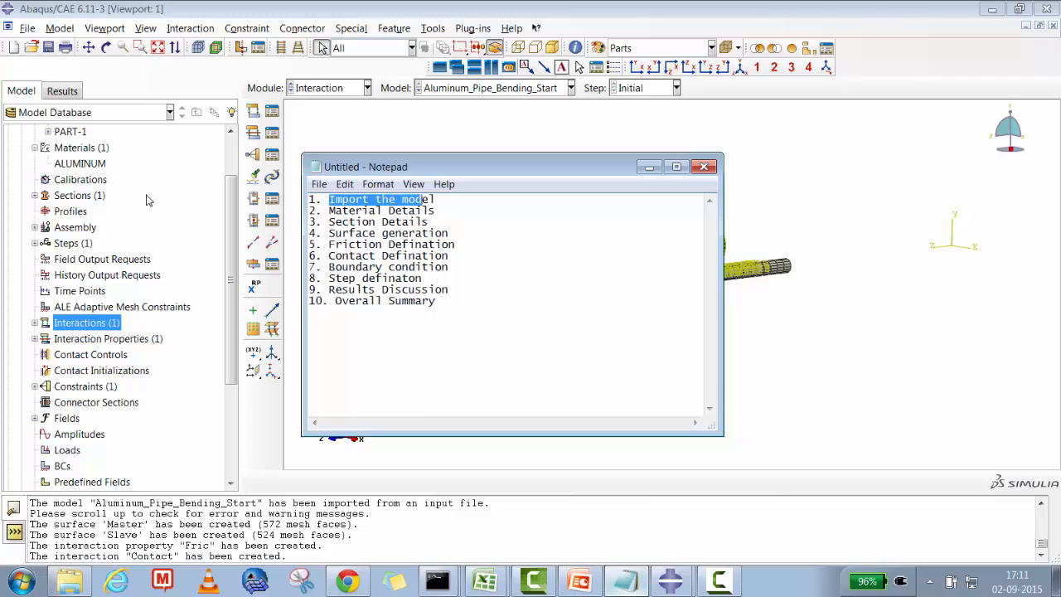
left_click(349, 211)
key("Down")
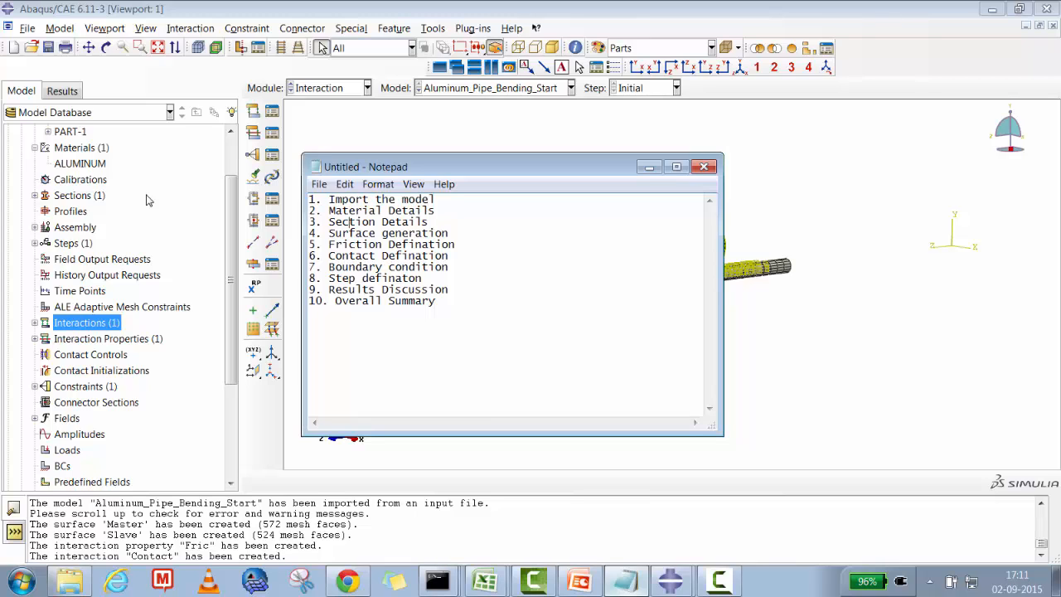
left_click_drag(355, 233, 448, 255)
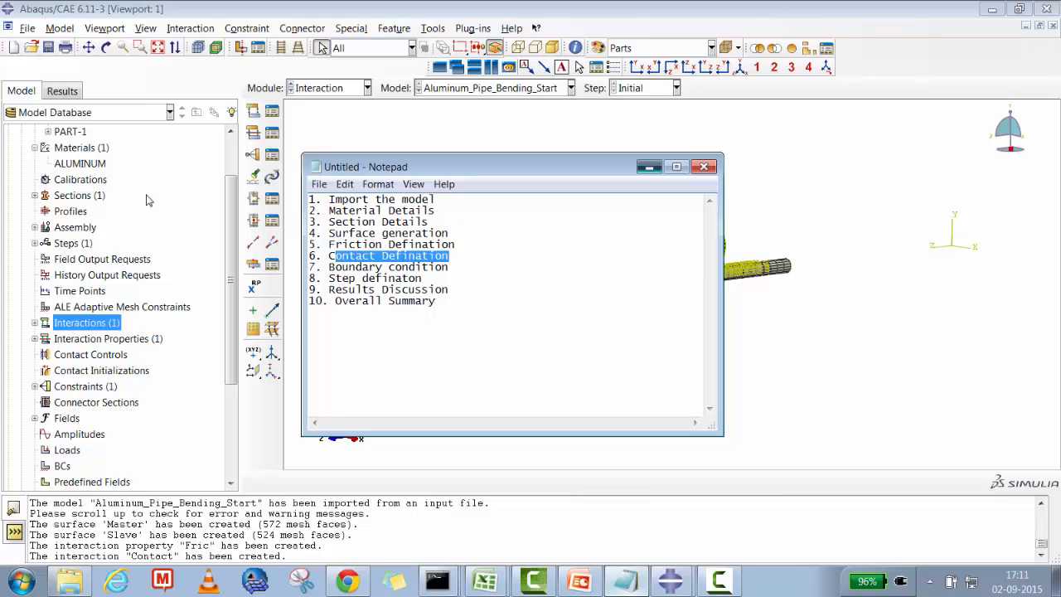
left_click(649, 166)
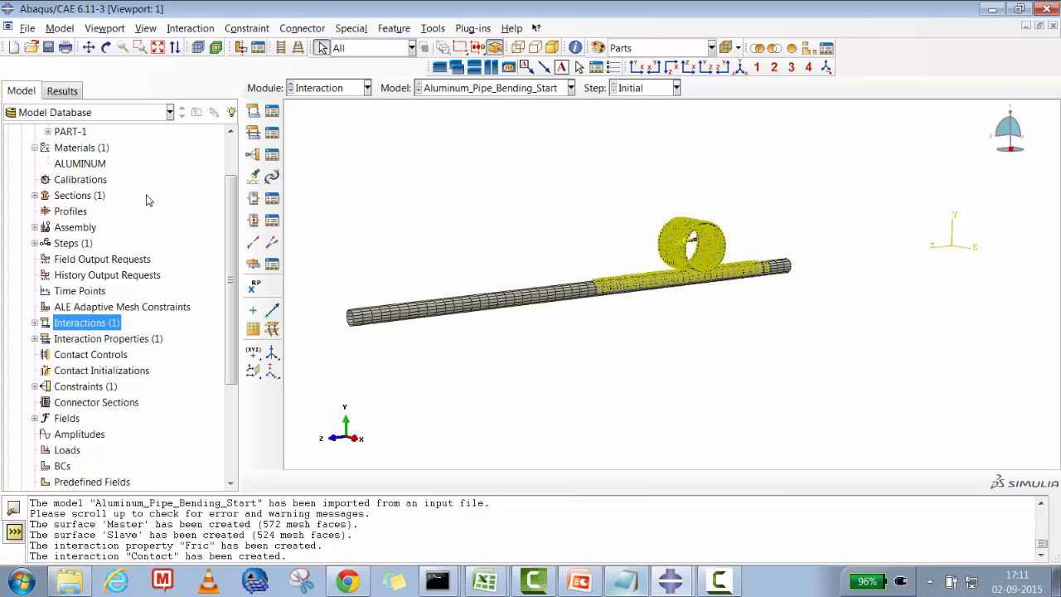
- Start a mechanical Displacement/Rotation boundary condition in the Initial step on the node set N_CLAMPING
scroll(147, 200, "down", 2)
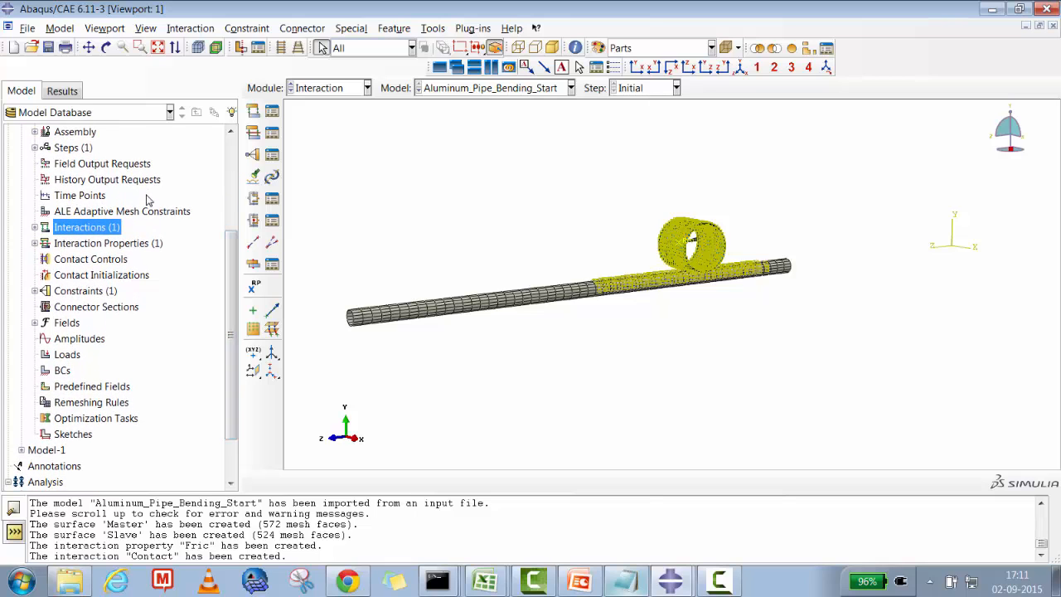
right_click(61, 371)
left_click(95, 415)
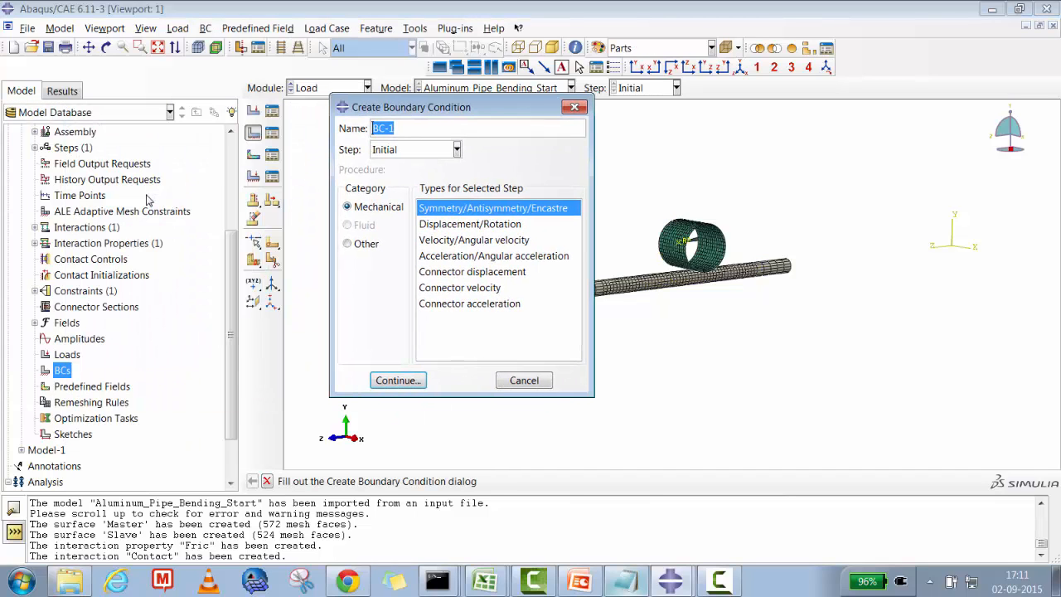
left_click(470, 224)
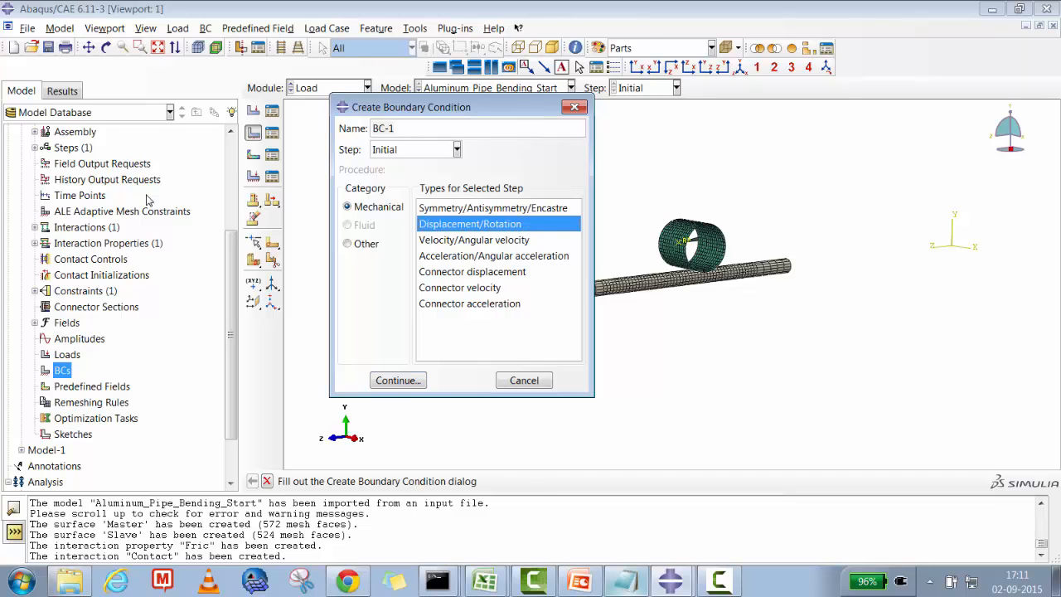
left_click(397, 380)
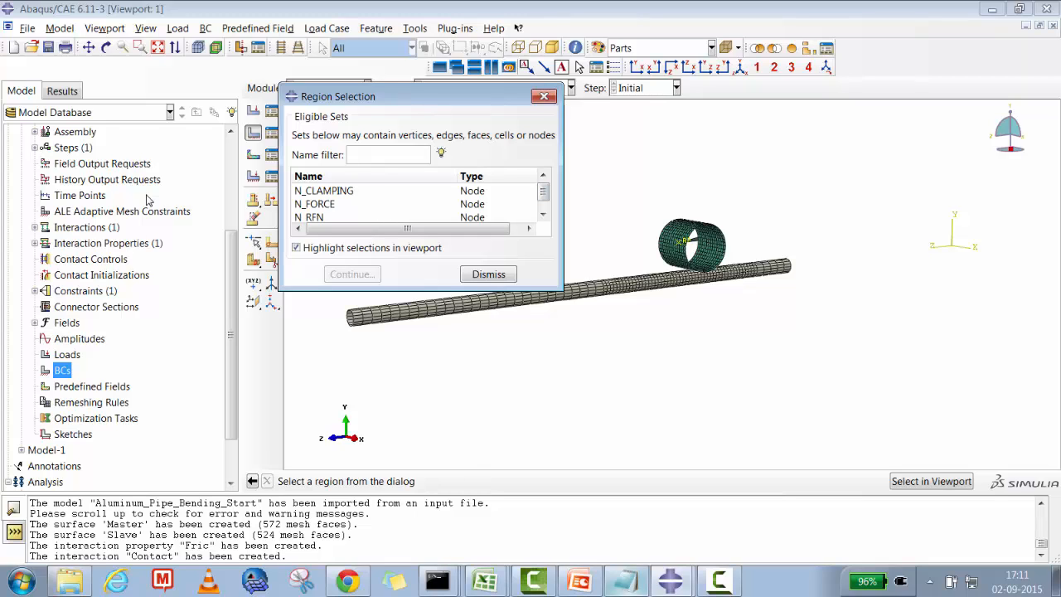
left_click(324, 191)
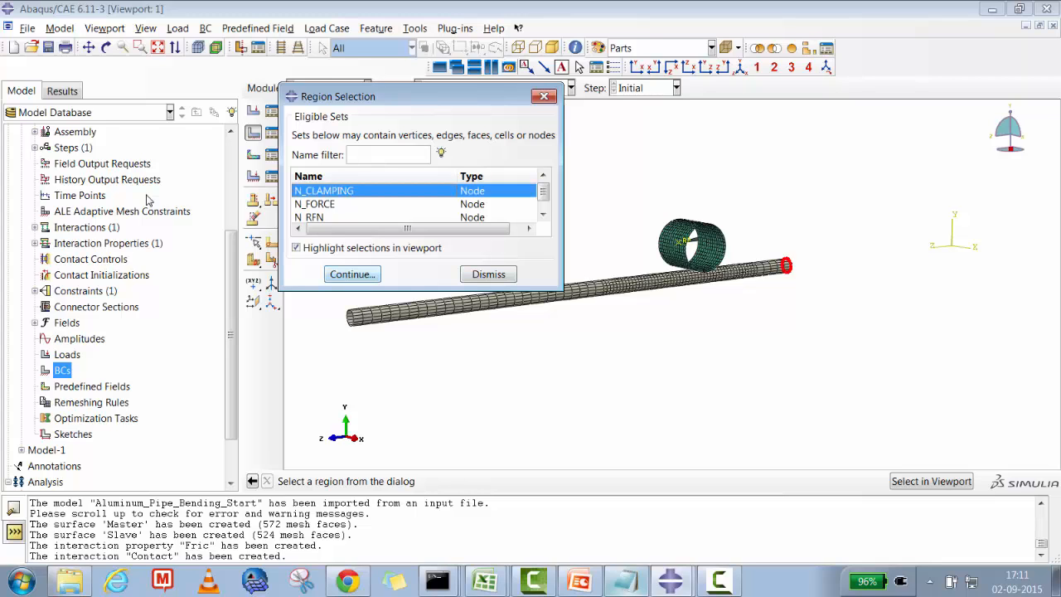
key("Return")
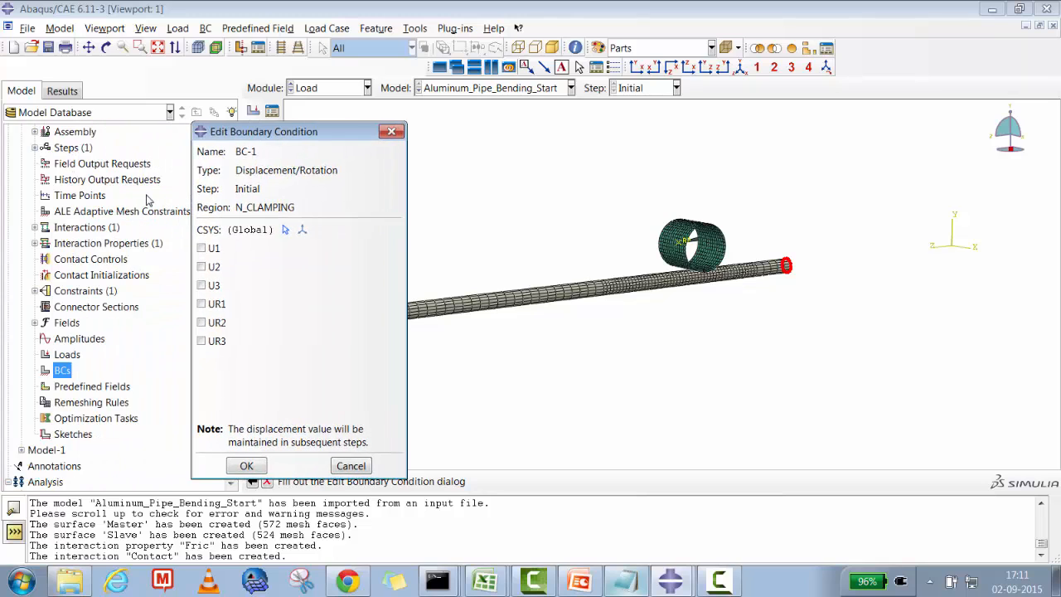
- Constrain U1, U2, U3, UR1, UR2 and UR3 at the clamped pipe end and complete the boundary condition
left_click(201, 248)
left_click(201, 266)
left_click(202, 285)
left_click(202, 304)
left_click(201, 323)
left_click(201, 341)
left_click(247, 466)
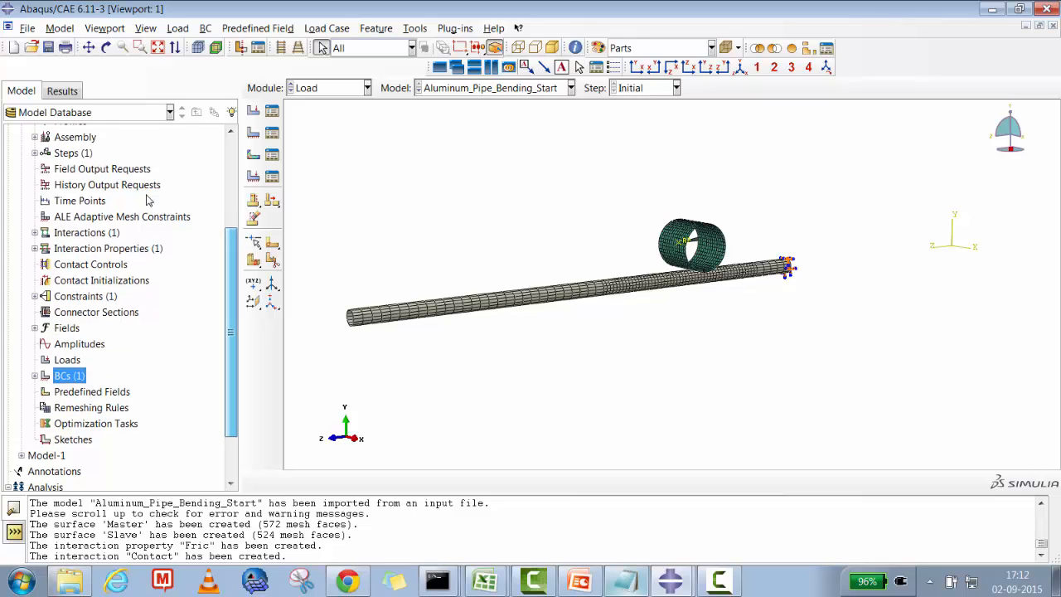
- Create a Static, General analysis step named Pipe_Bending after the Initial step
scroll(147, 199, "up", 2)
right_click(80, 210)
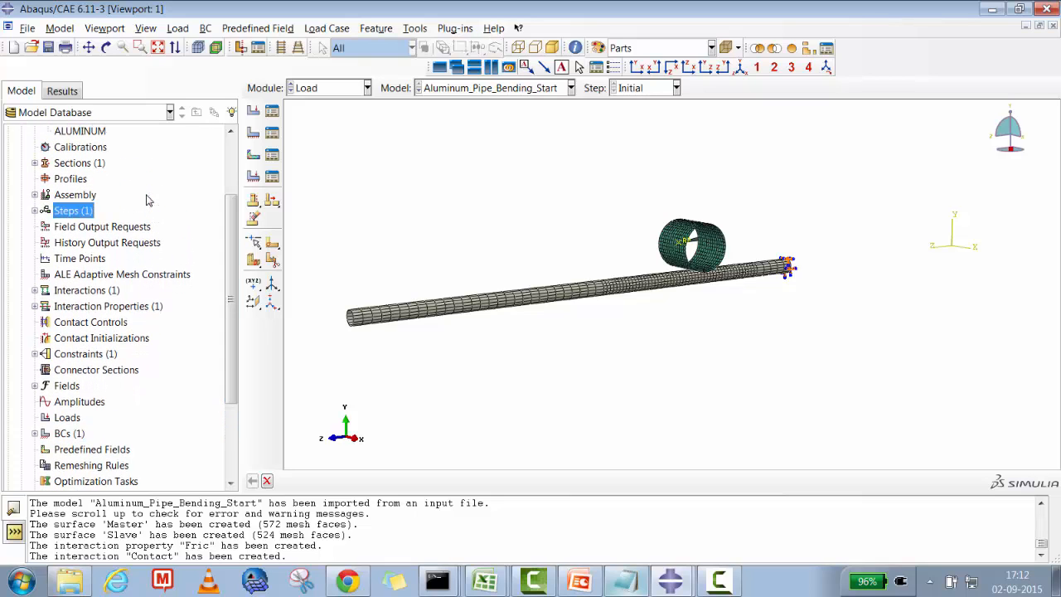
key("Return")
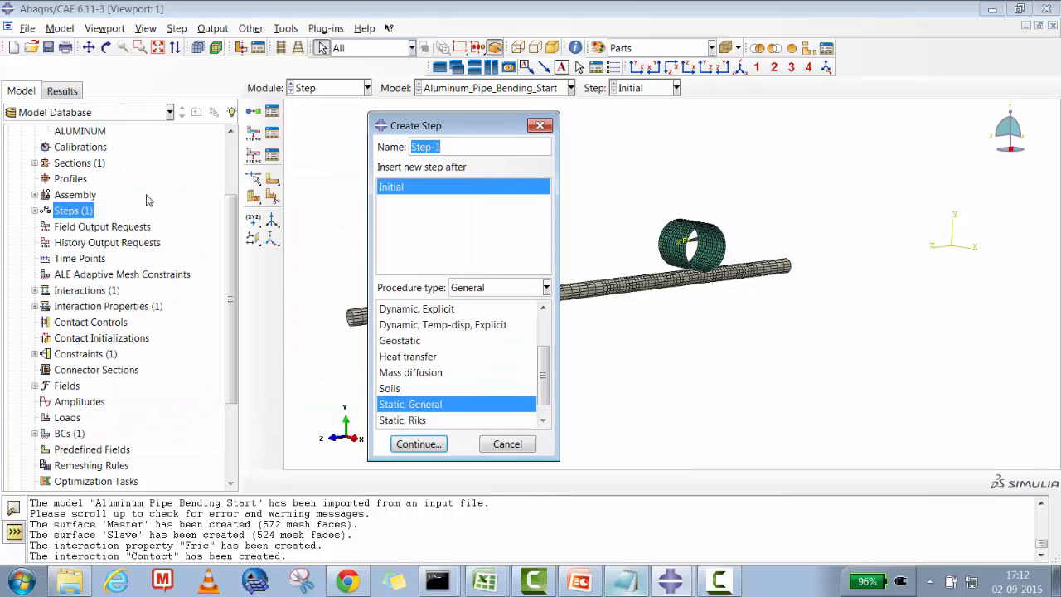
type("Pipe_Bending")
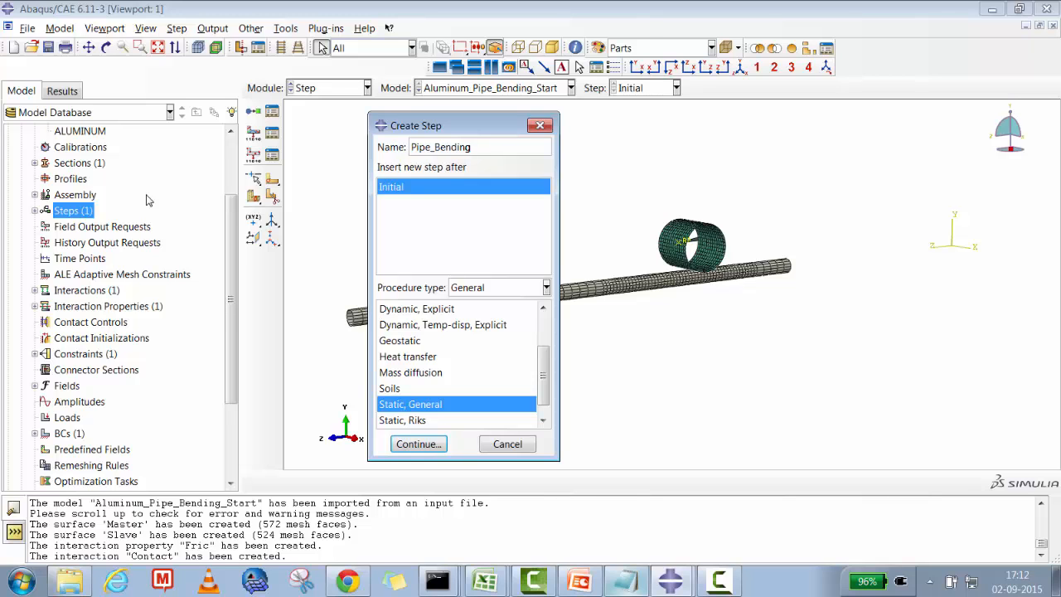
key("Return")
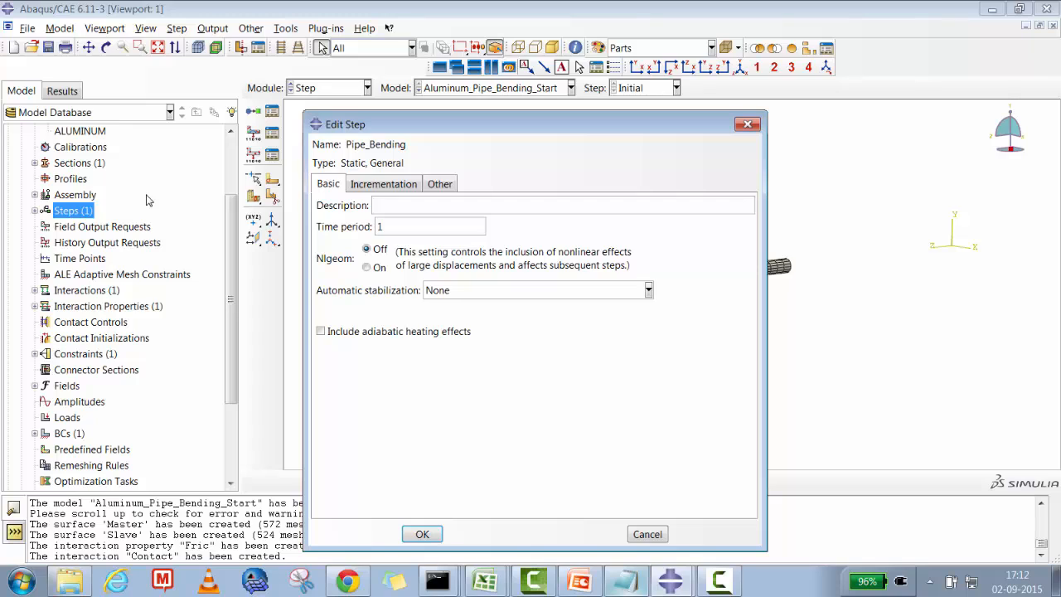
- Describe the step as Pipe Bending, turn Nlgeom on, and set automatic stabilization to Specify dissipated energy fraction
type("Pipe Bending")
key("Tab")
left_click(367, 266)
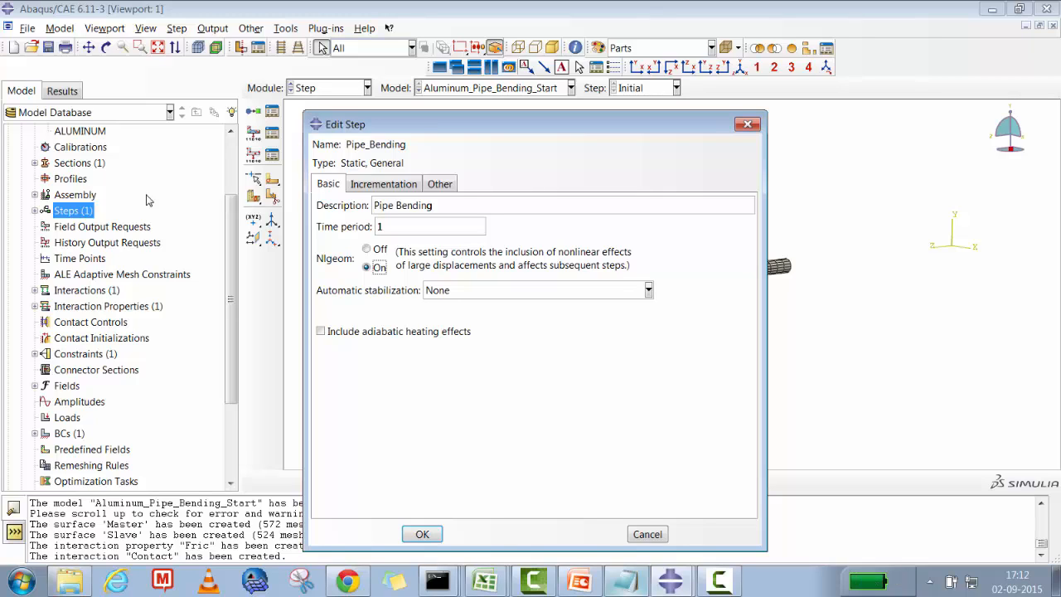
left_click(648, 290)
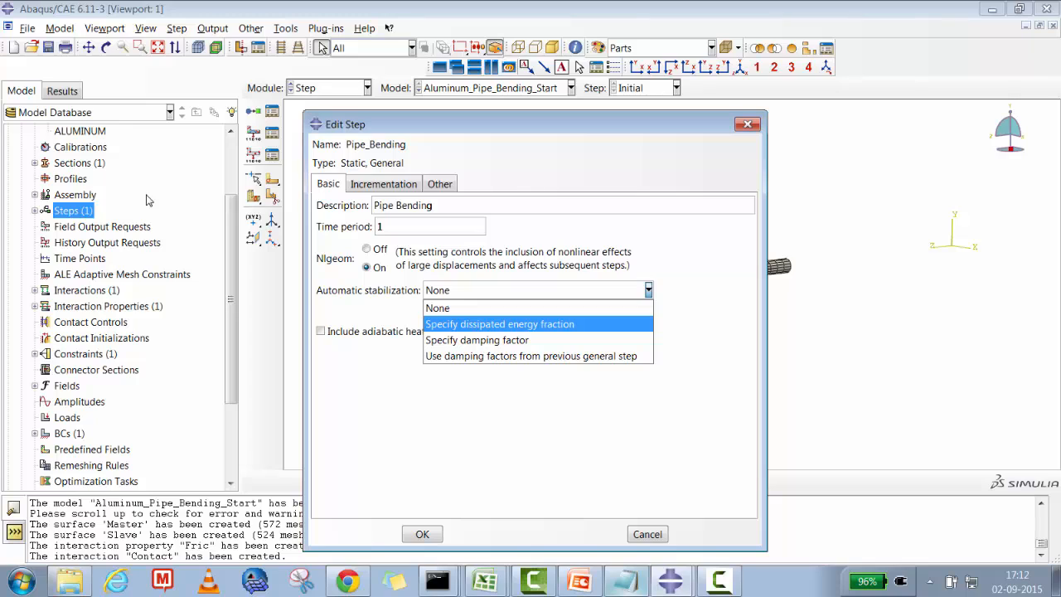
left_click(499, 323)
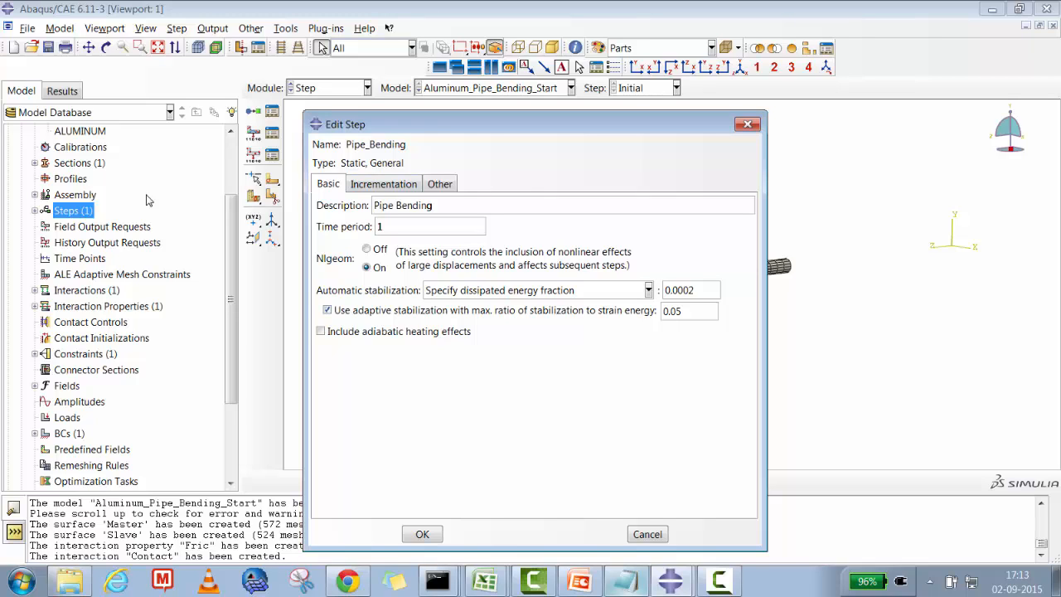
- Set the step's initial increment size to 0.001 and complete the step definition
left_click(383, 183)
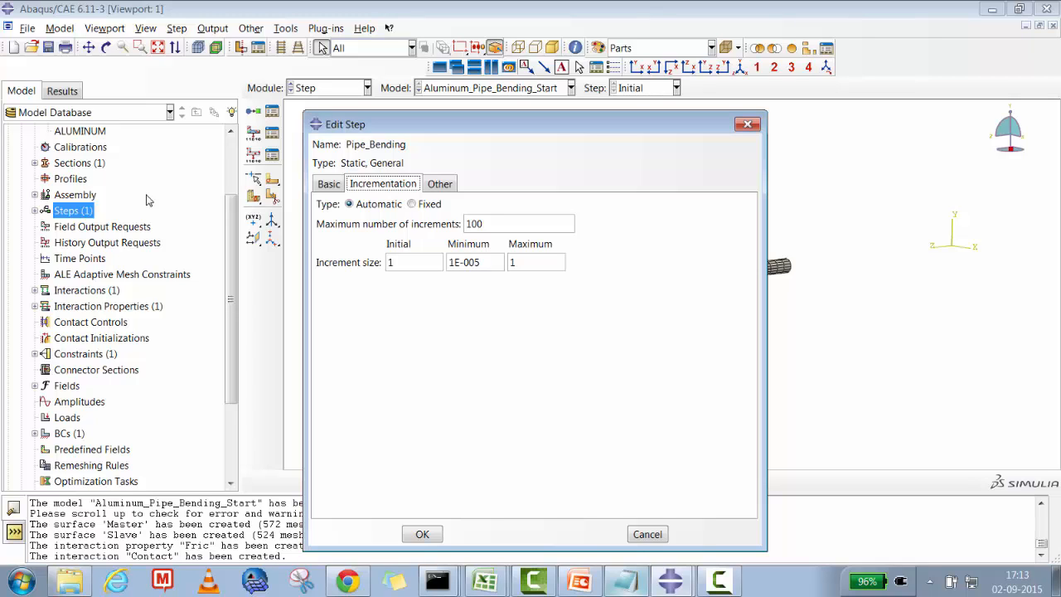
key("Tab")
type("0.001")
key("Return")
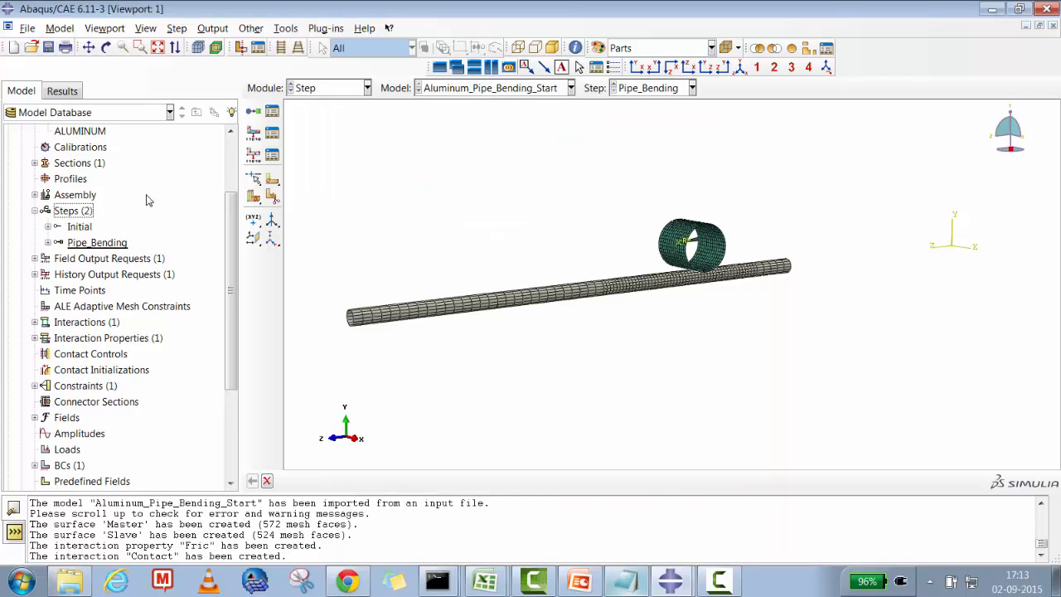
- Start a mechanical Concentrated force load in the Pipe_Bending step on the node set N_FORCE
scroll(146, 200, "down", 2)
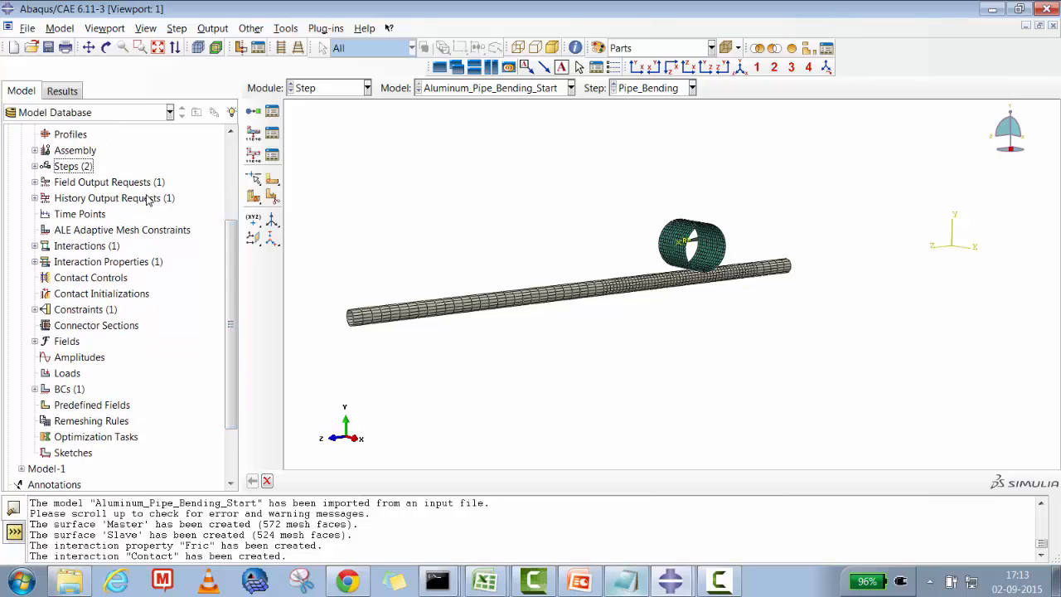
right_click(68, 373)
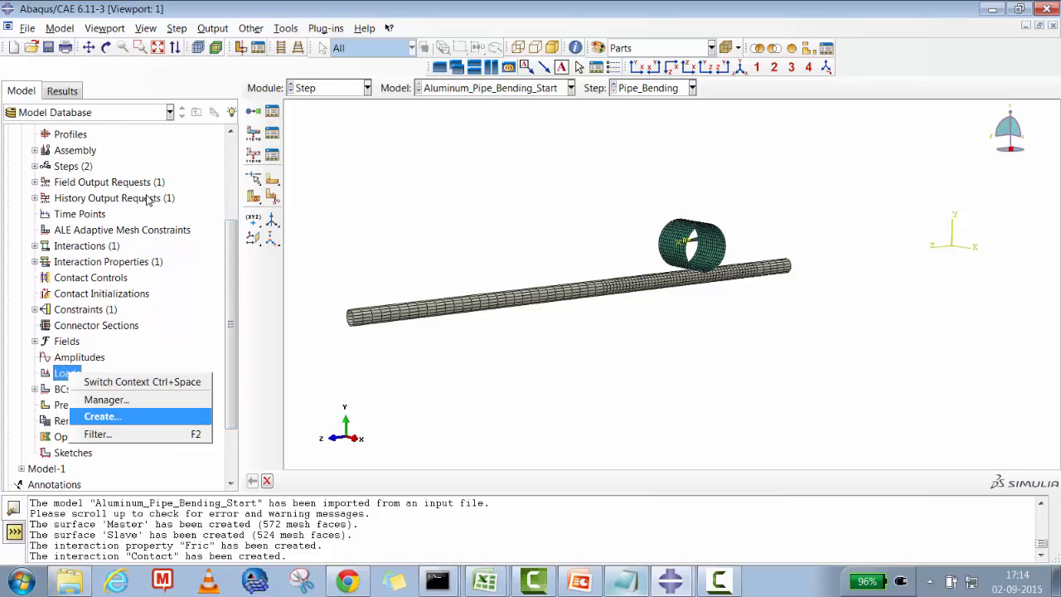
key("Return")
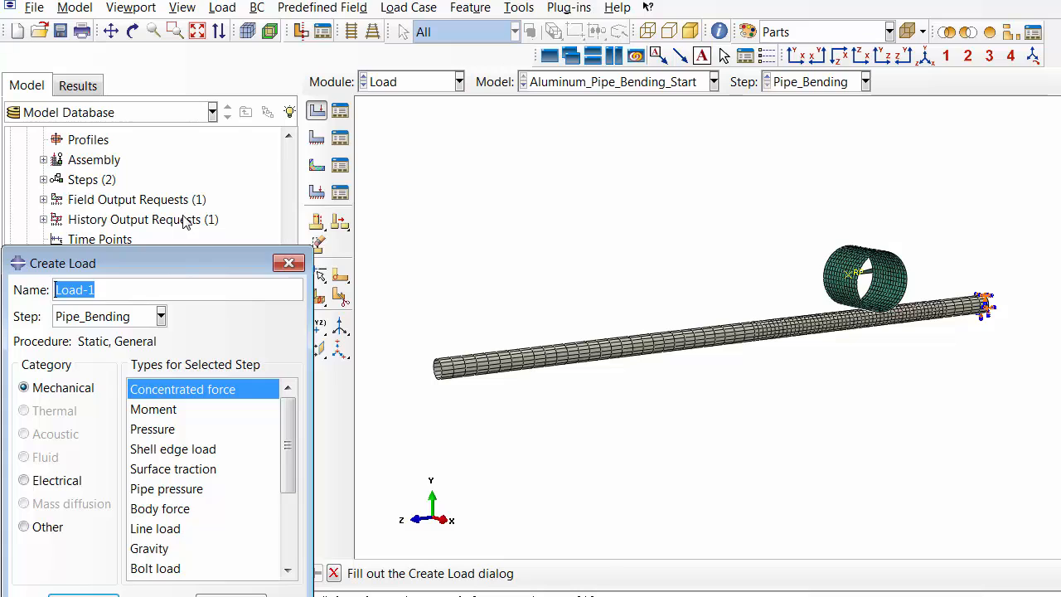
left_click(609, 158)
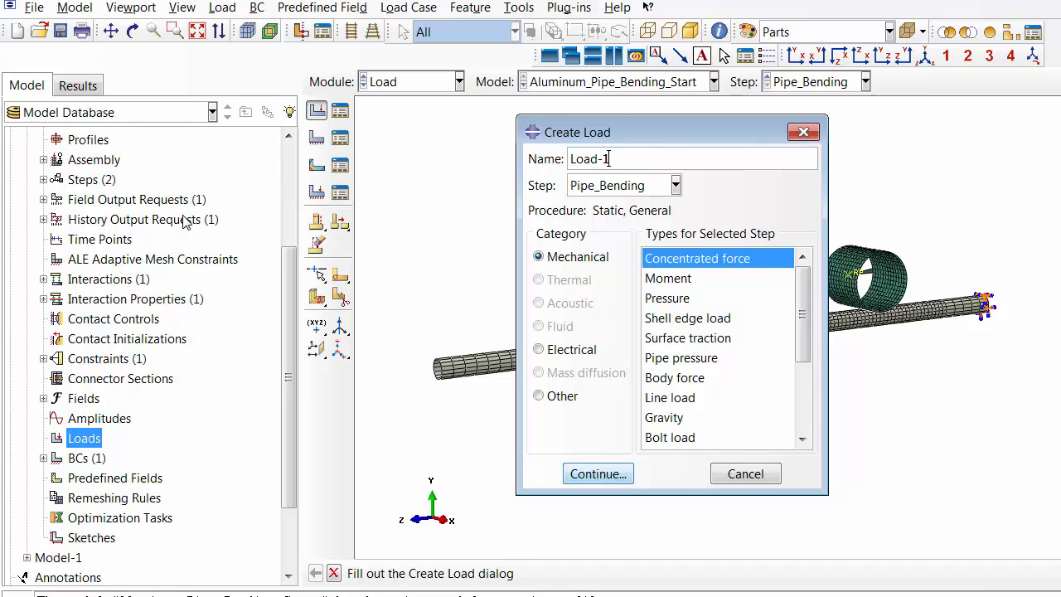
key("Return")
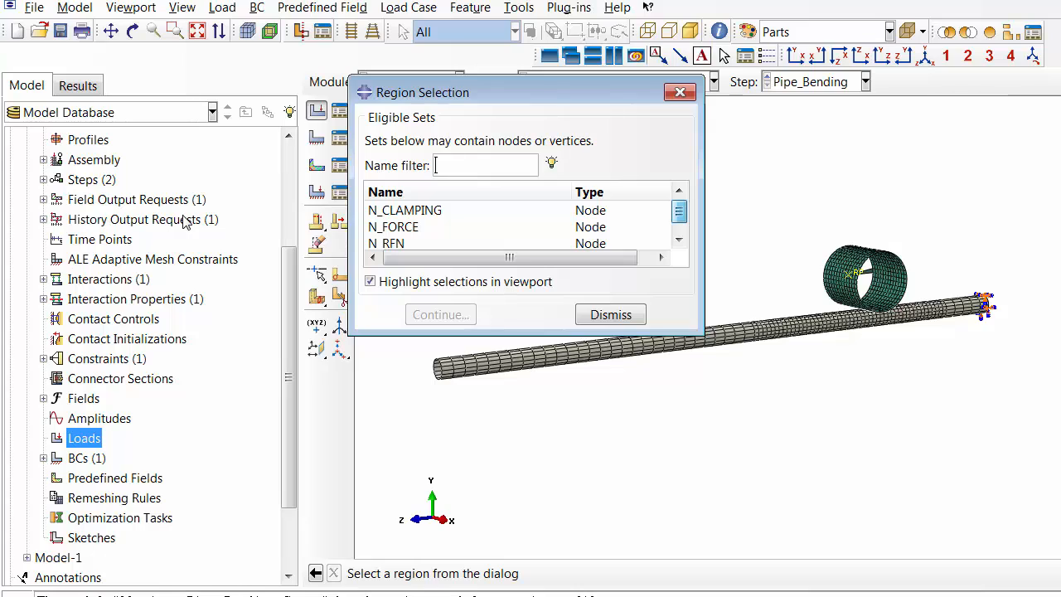
left_click(414, 227)
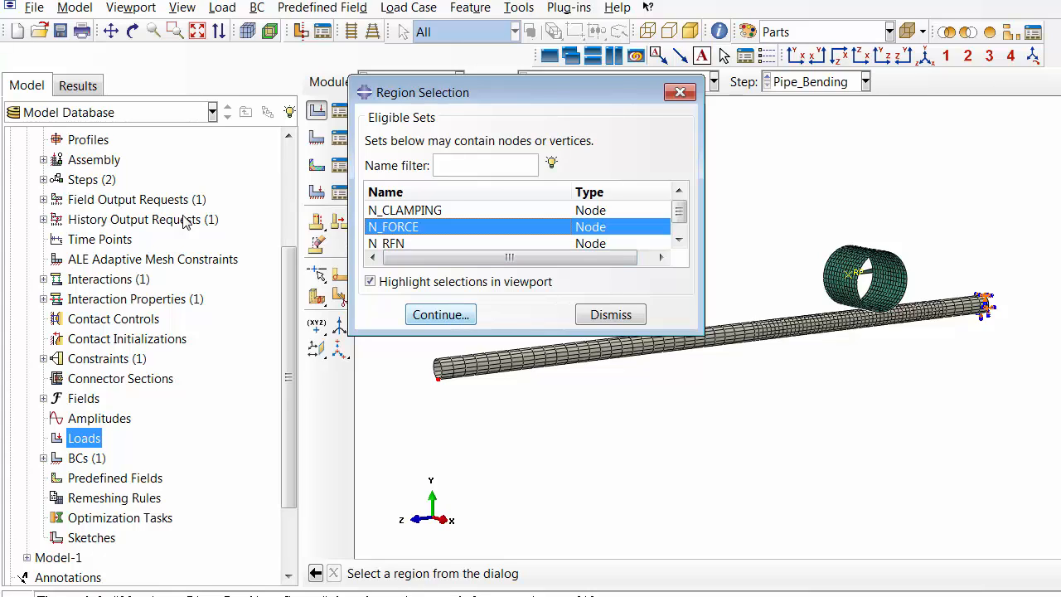
key("Return")
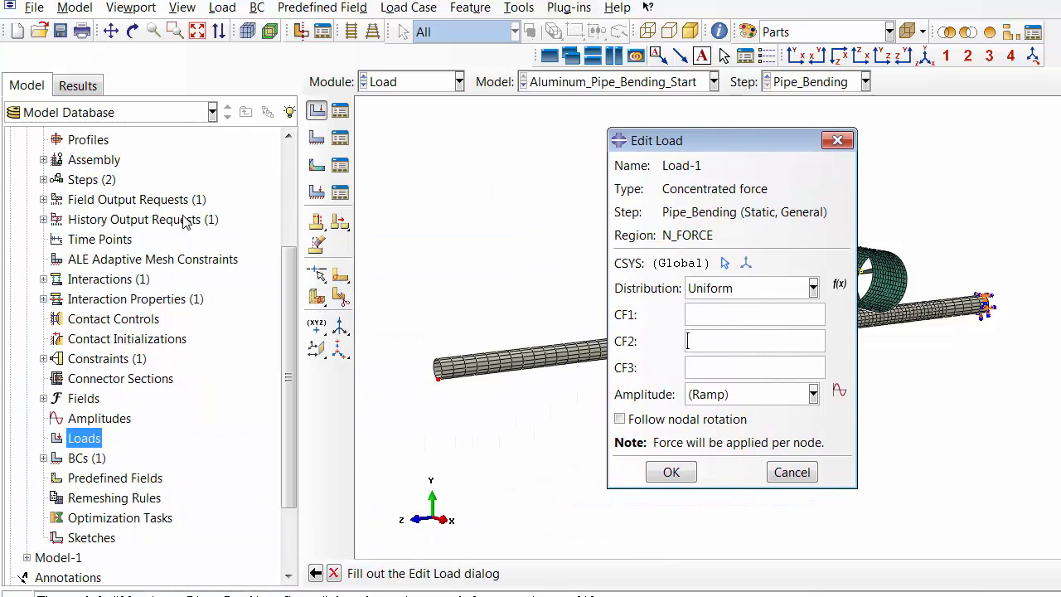
- Set the force component CF2 to 270 with Follow nodal rotation enabled, and complete the load
type("270")
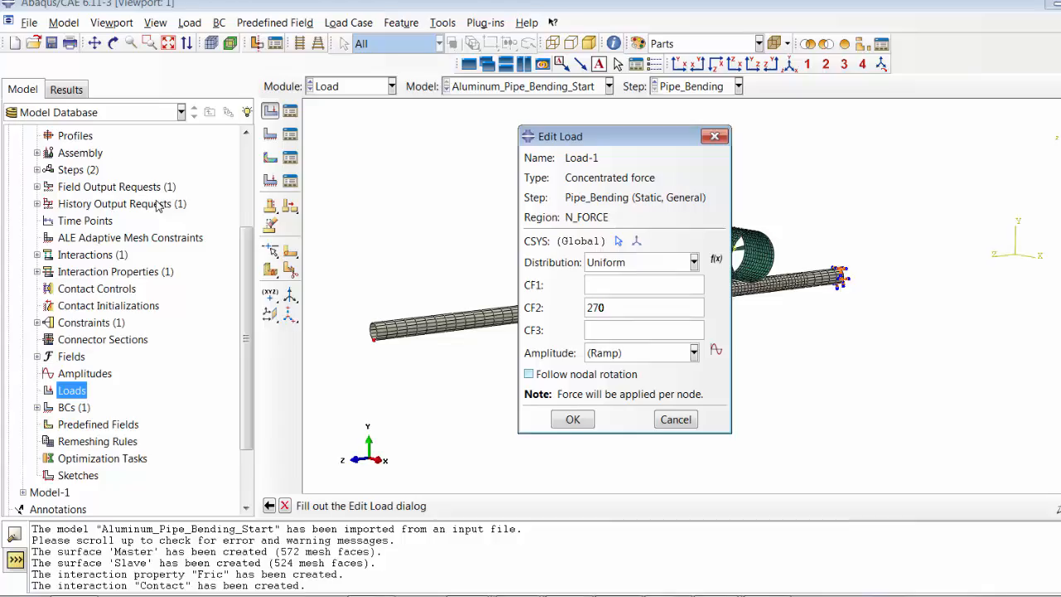
key("Tab")
key("Tab")
key("Tab")
key("space")
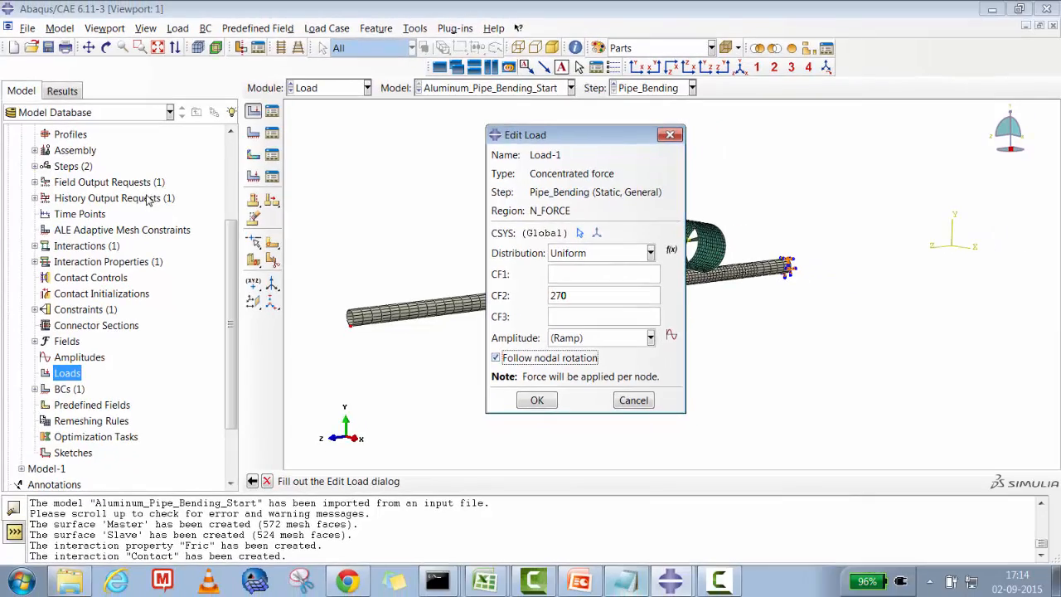
key("Tab")
key("Return")
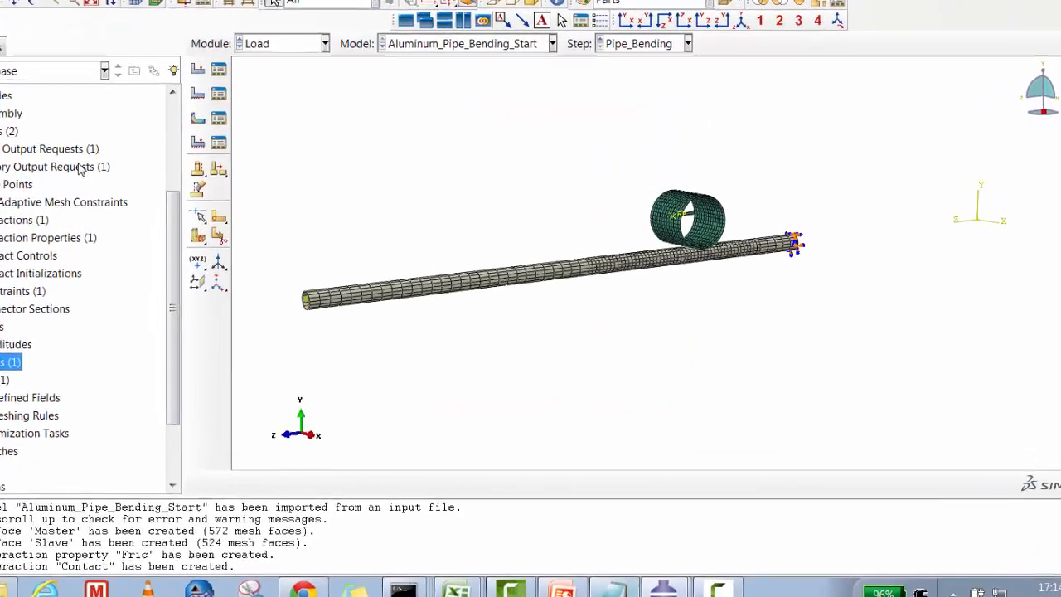
- Switch to the Notepad outline, highlight the workflow items from Import the model to Step definaton, and return to Abaqus/CAE
scroll(3, 132, "down", 1)
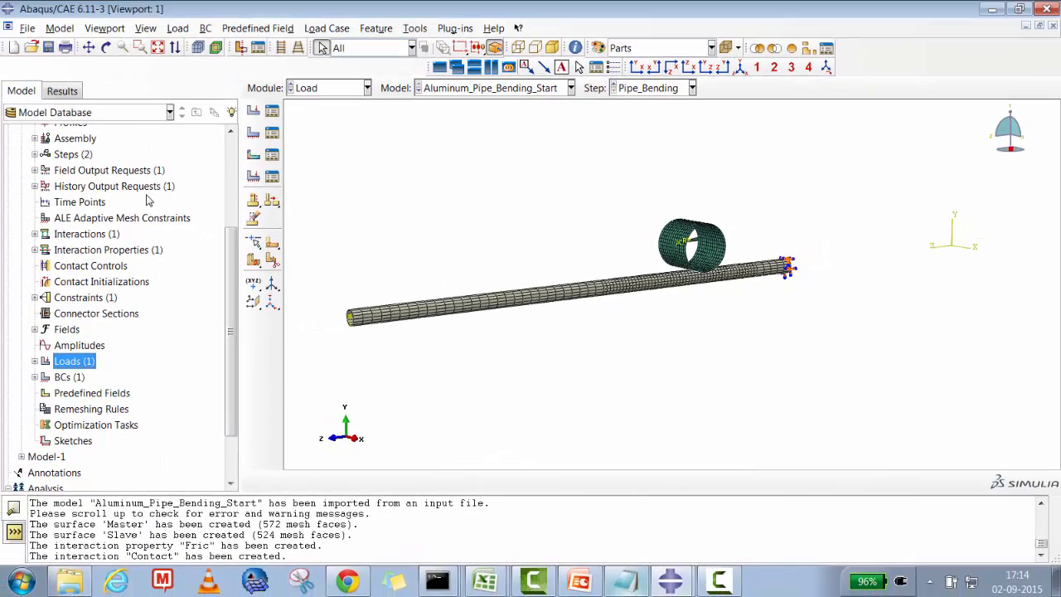
scroll(147, 198, "down", 2)
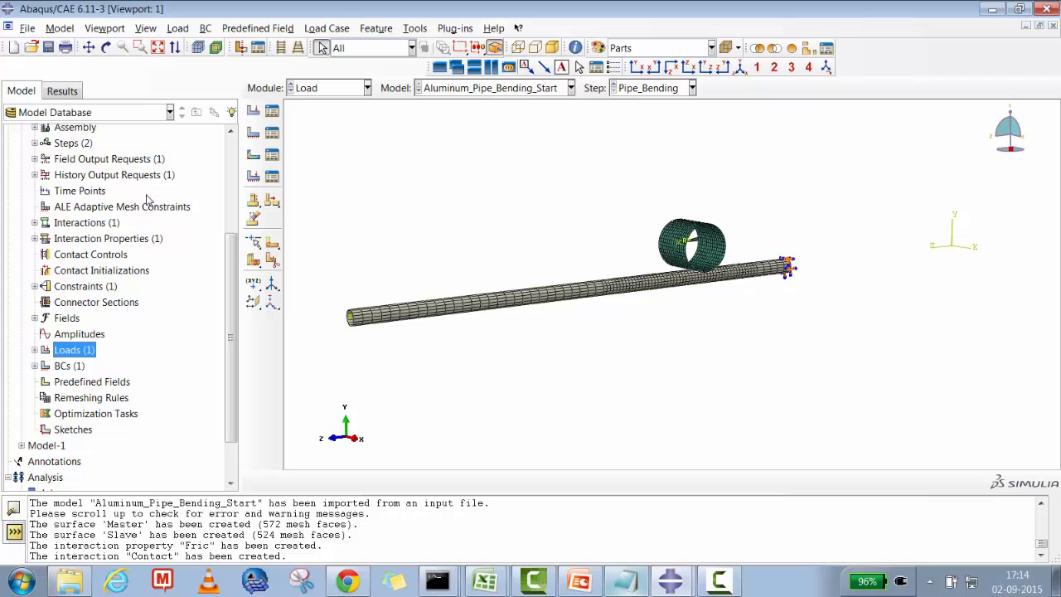
key("alt+Tab")
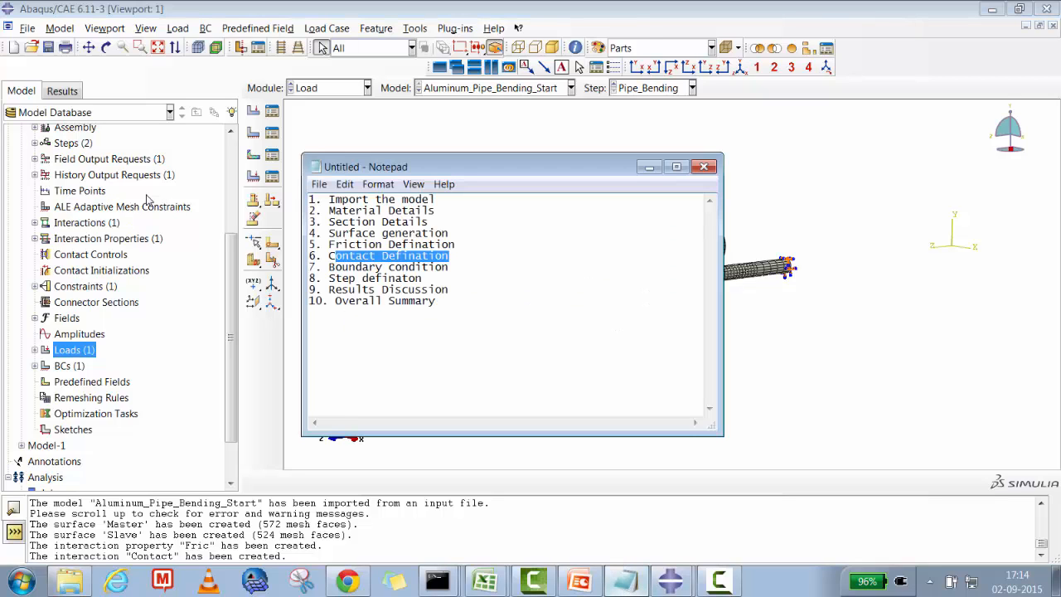
key("Down")
key("Down")
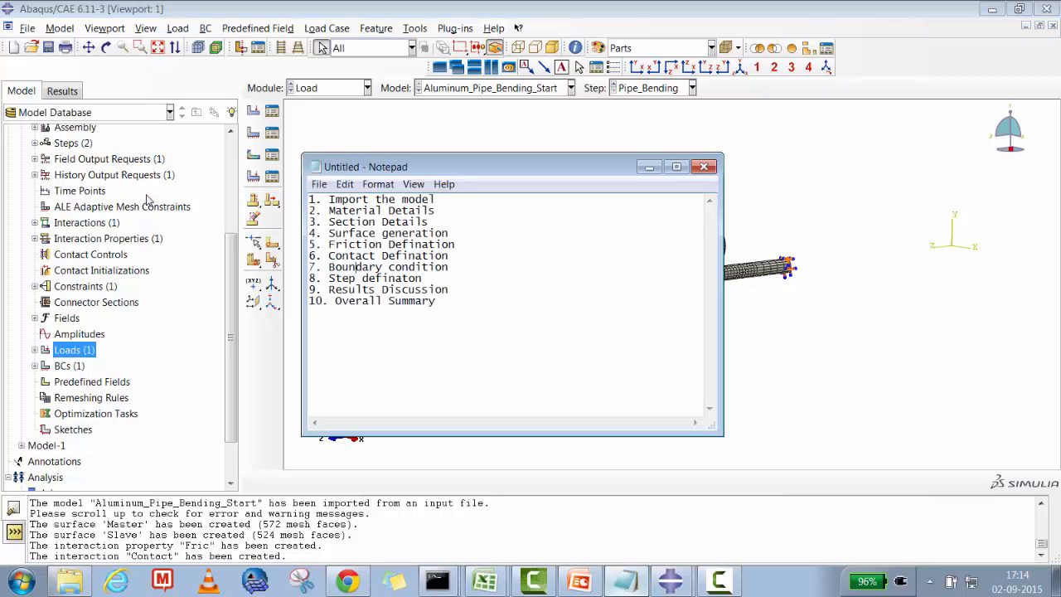
key("shift+Up")
key("shift+Up")
key("shift+Up")
key("shift+Up")
key("shift+Up")
key("shift+Up")
key("shift+Up")
key("shift+Home")
key("shift+Home")
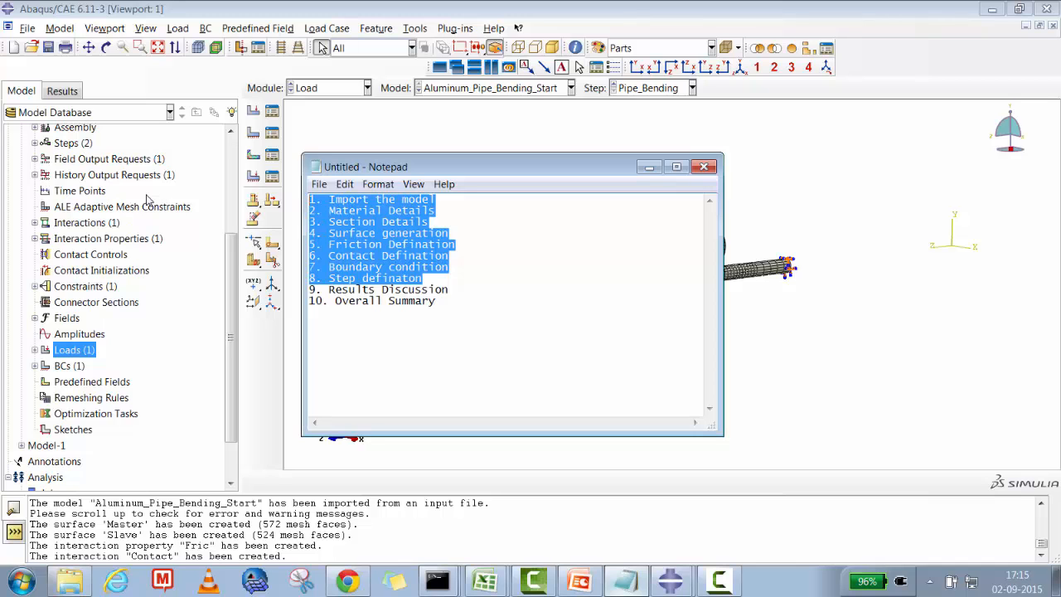
key("alt+Tab")
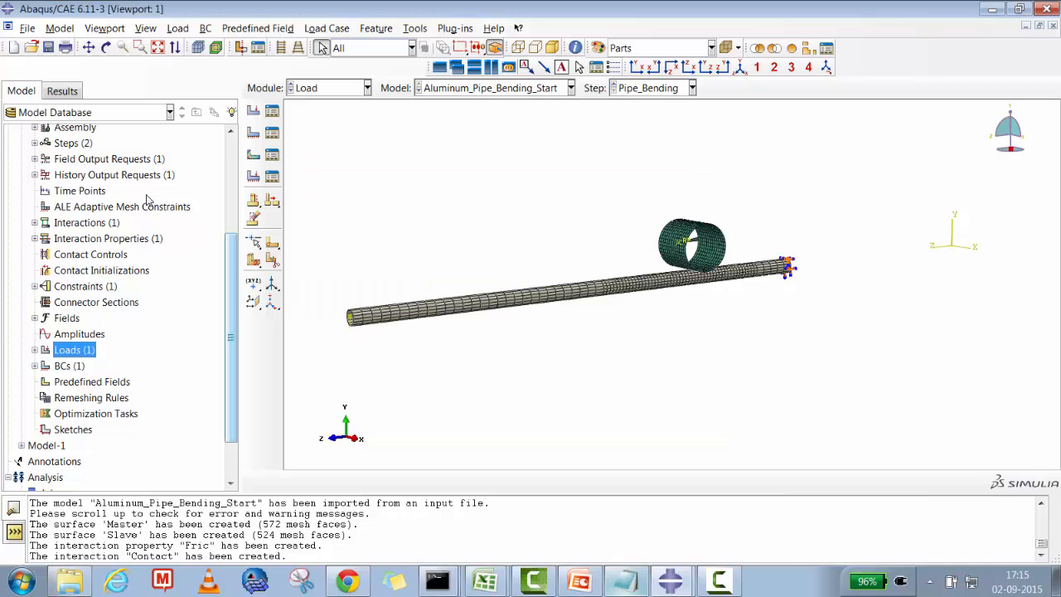
- Create a full analysis job named XYZ for the model Aluminum_Pipe_Bending_Start
scroll(149, 200, "down", 2)
double_click(51, 435)
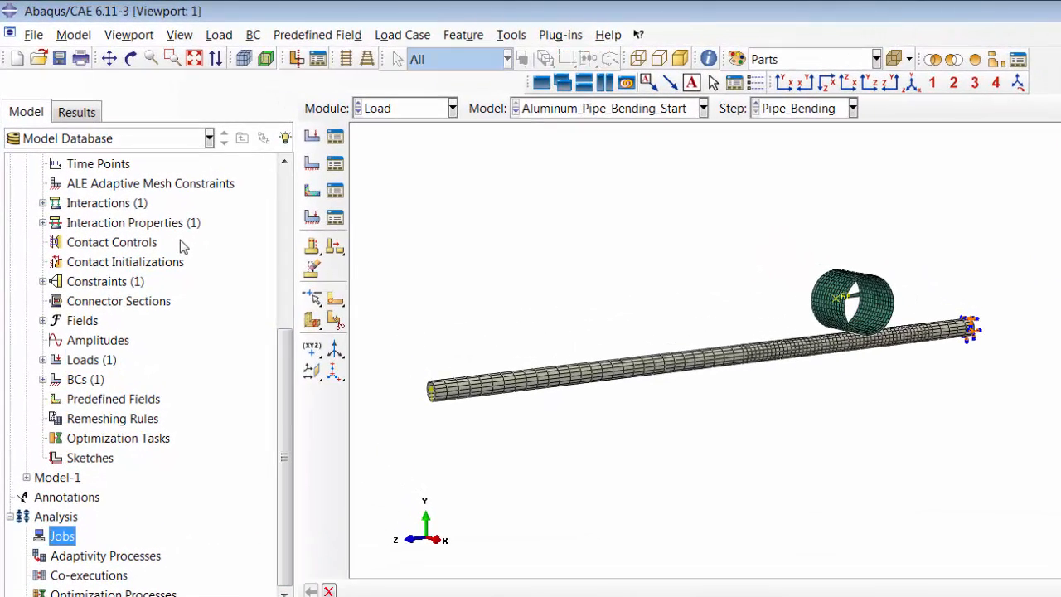
right_click(65, 537)
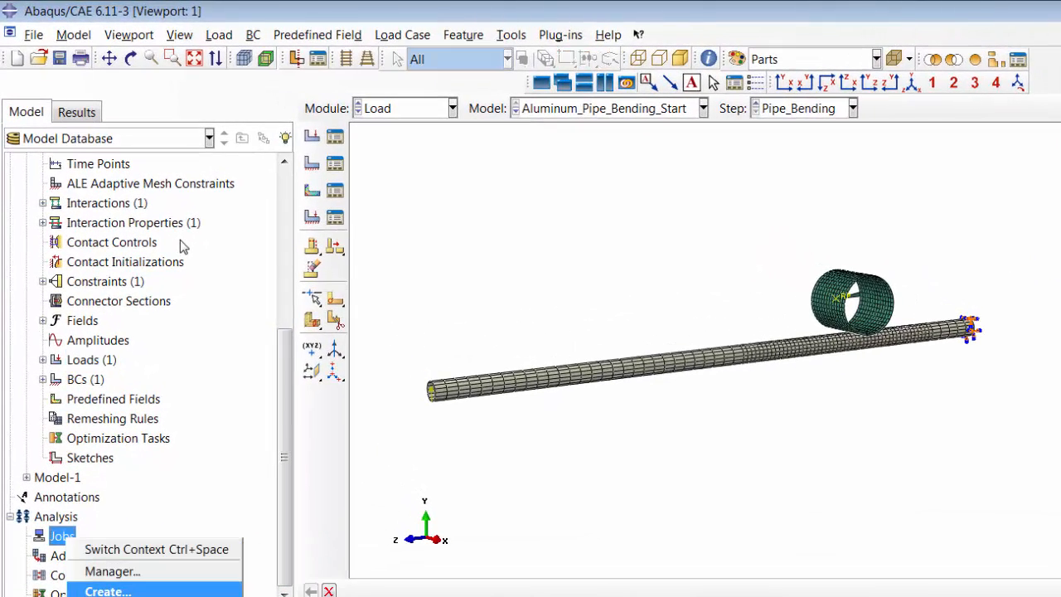
left_click(107, 591)
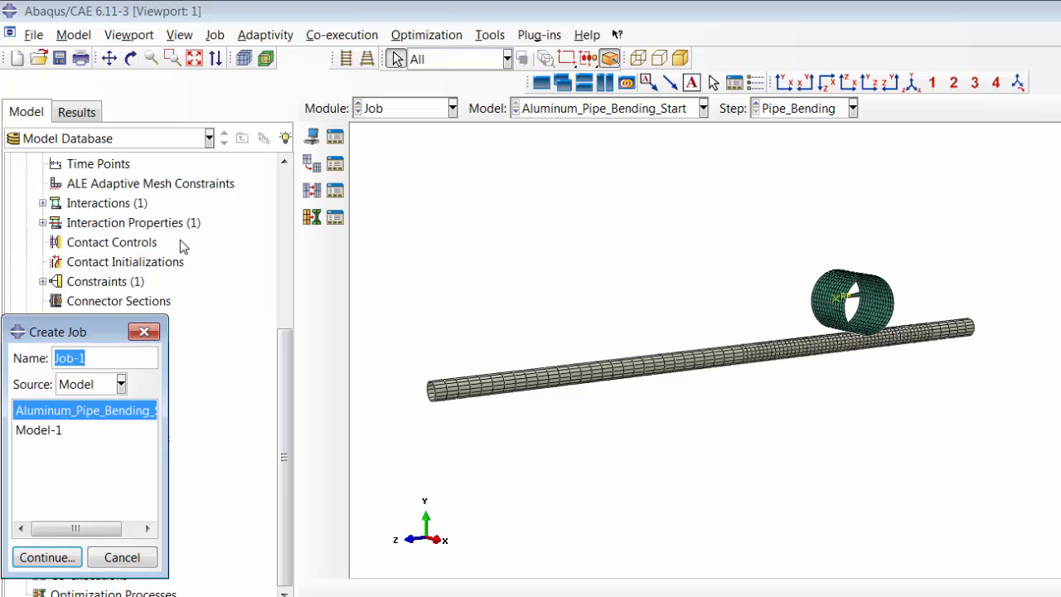
left_click_drag(92, 332, 594, 330)
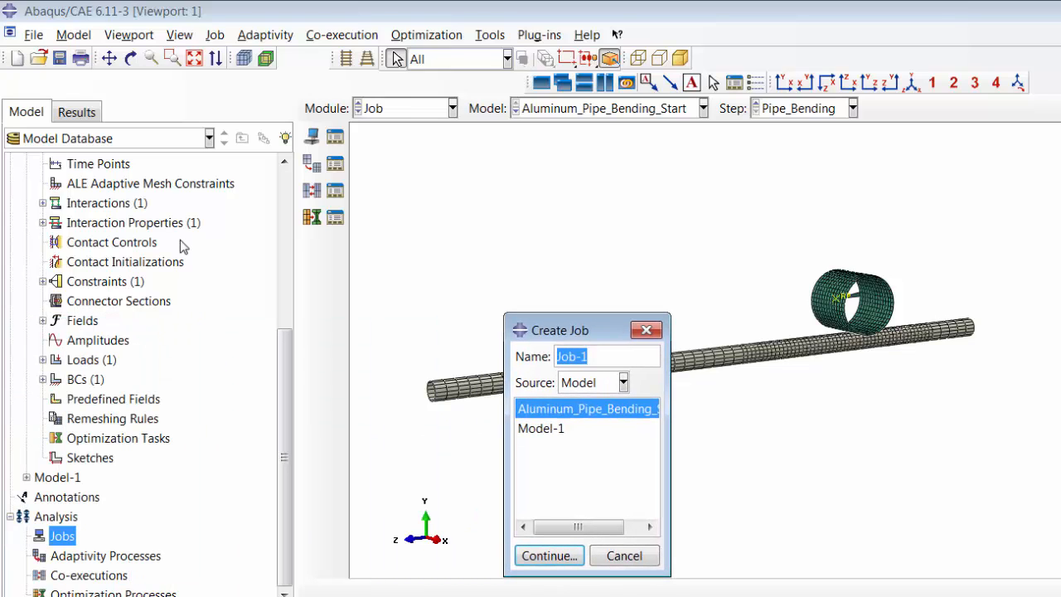
type("XYZ")
key("Return")
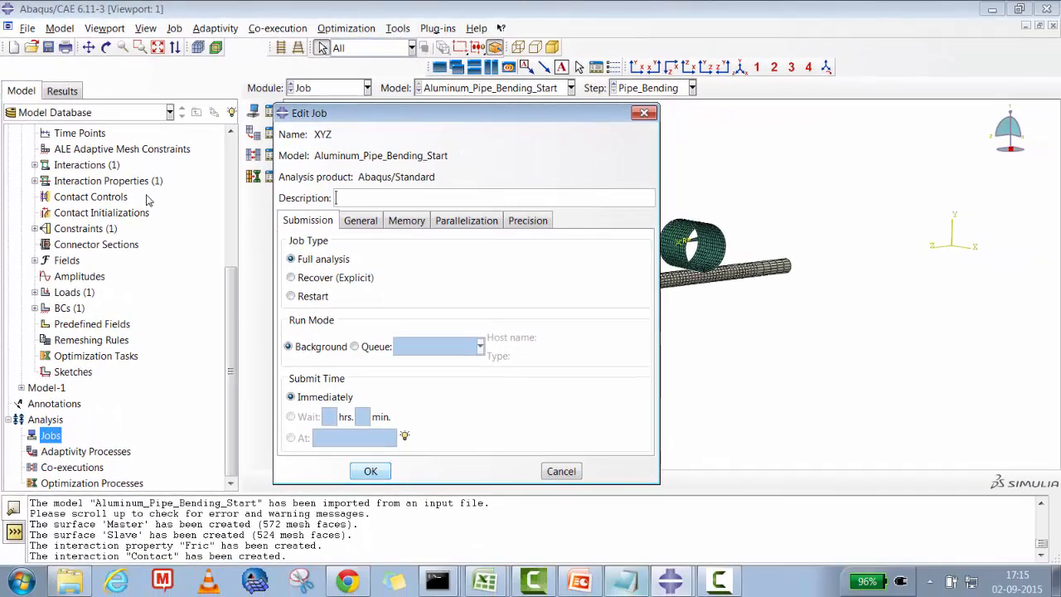
key("Return")
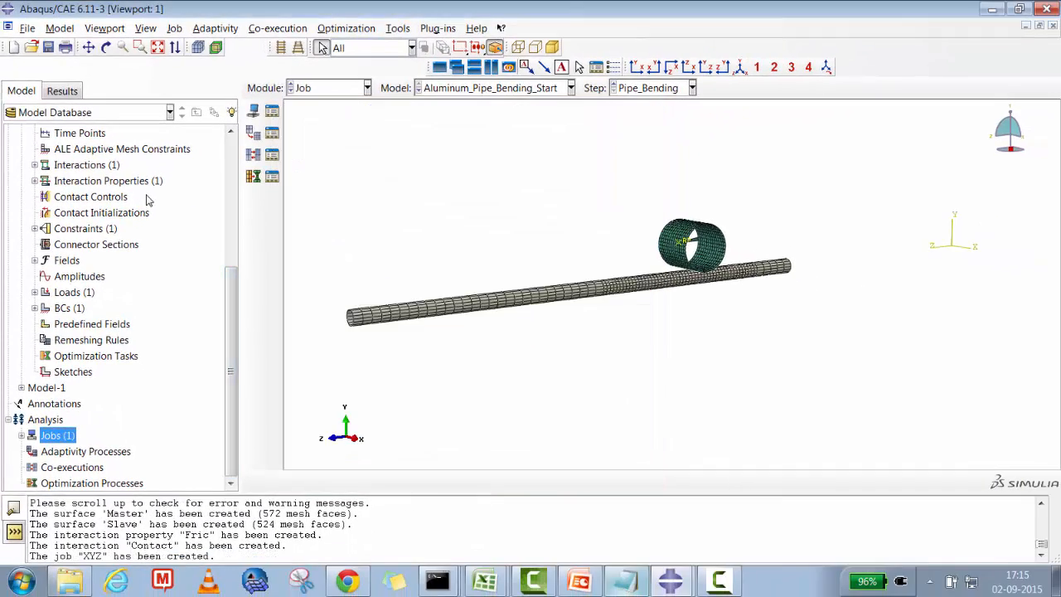
- Write the input file for job XYZ from the Job Manager and switch to the Pipe_Bending folder in Windows Explorer
right_click(62, 435)
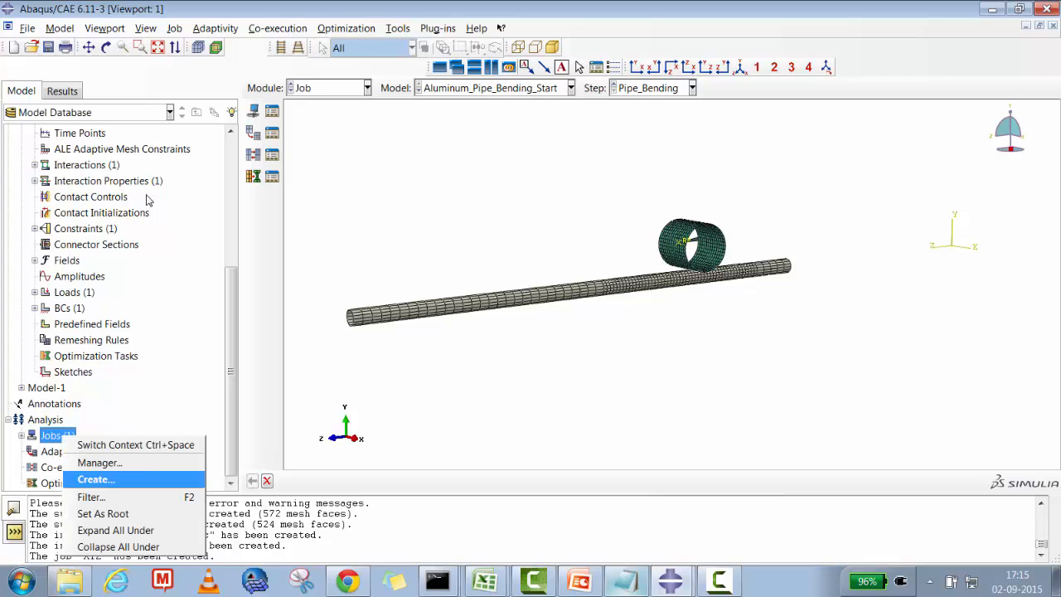
left_click(100, 462)
left_click_drag(232, 435, 620, 270)
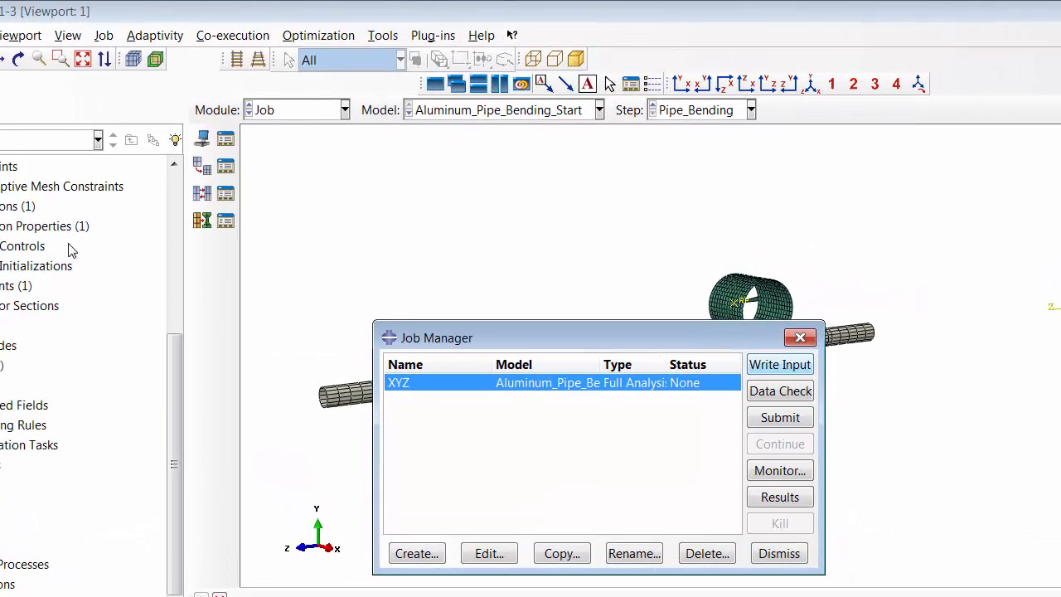
left_click(779, 365)
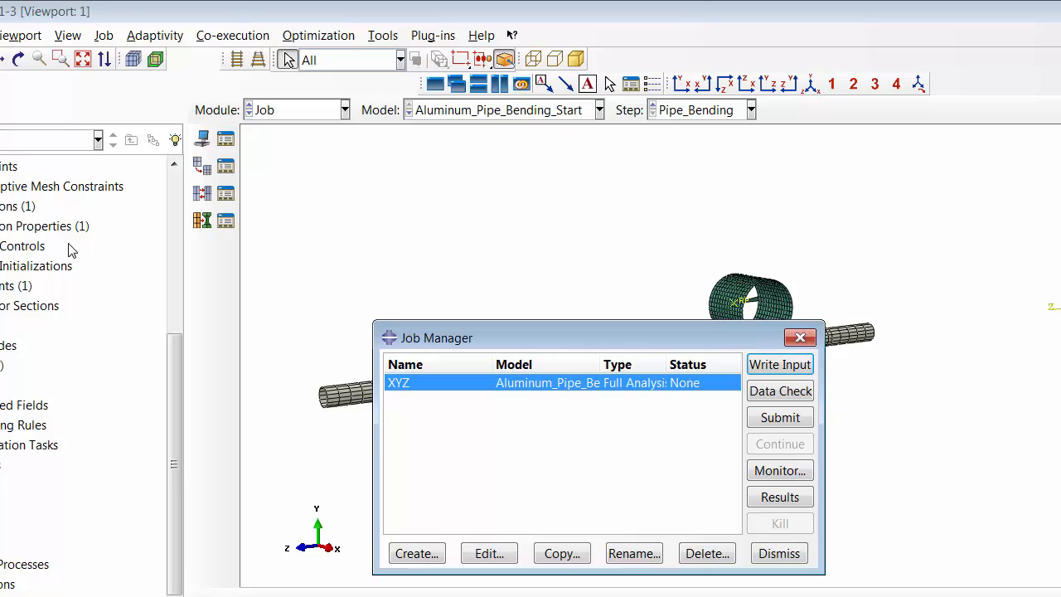
key("alt+Tab")
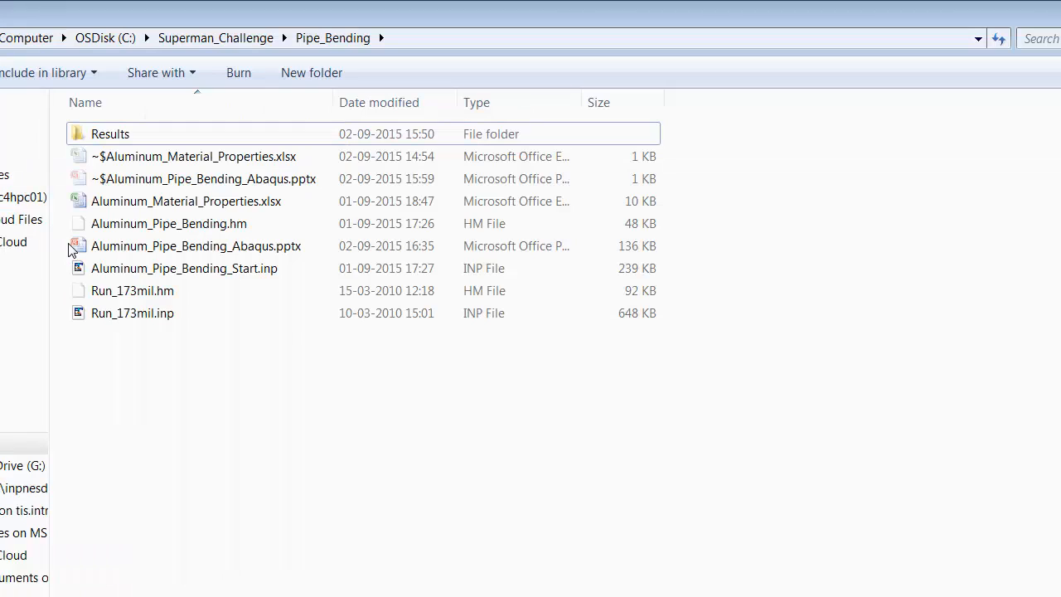
- Go to the Working_Dir folder on drive C and open XYZ.inp in TextPad
key("BackSpace")
key("BackSpace")
key("BackSpace")
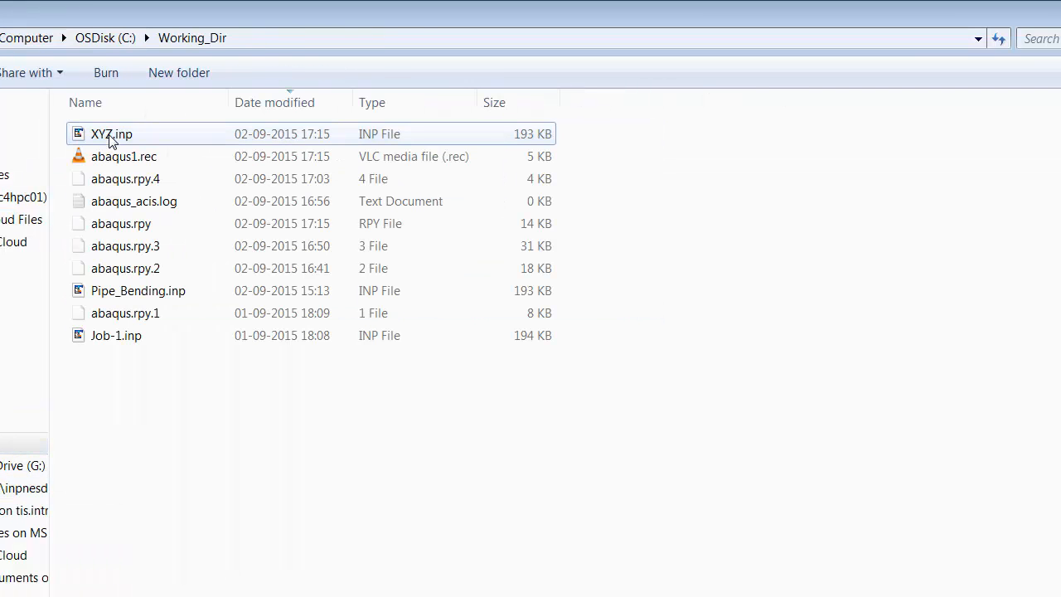
right_click(110, 139)
mouse_move(188, 279)
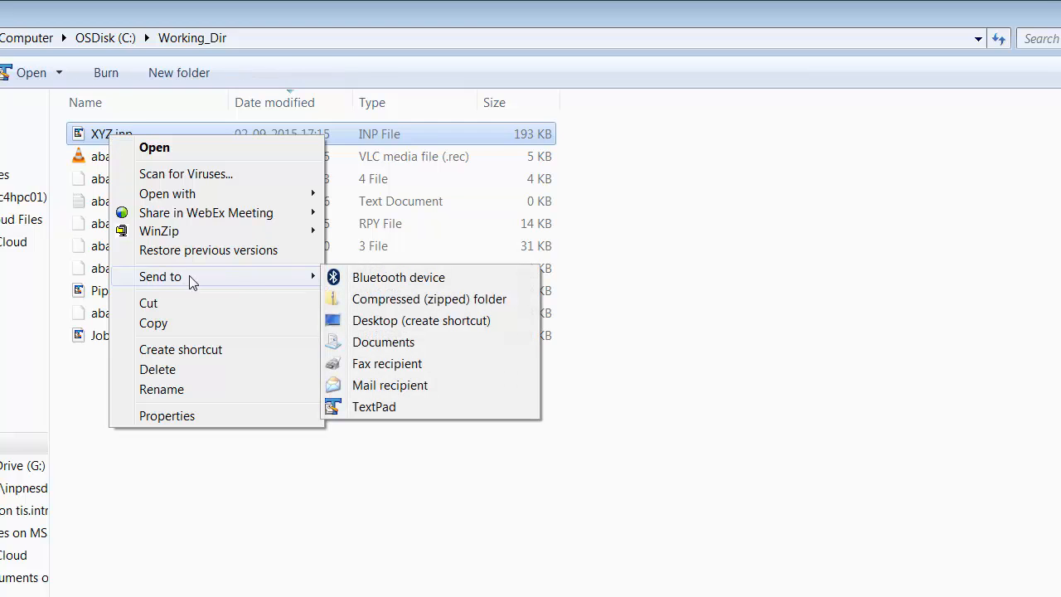
left_click(370, 406)
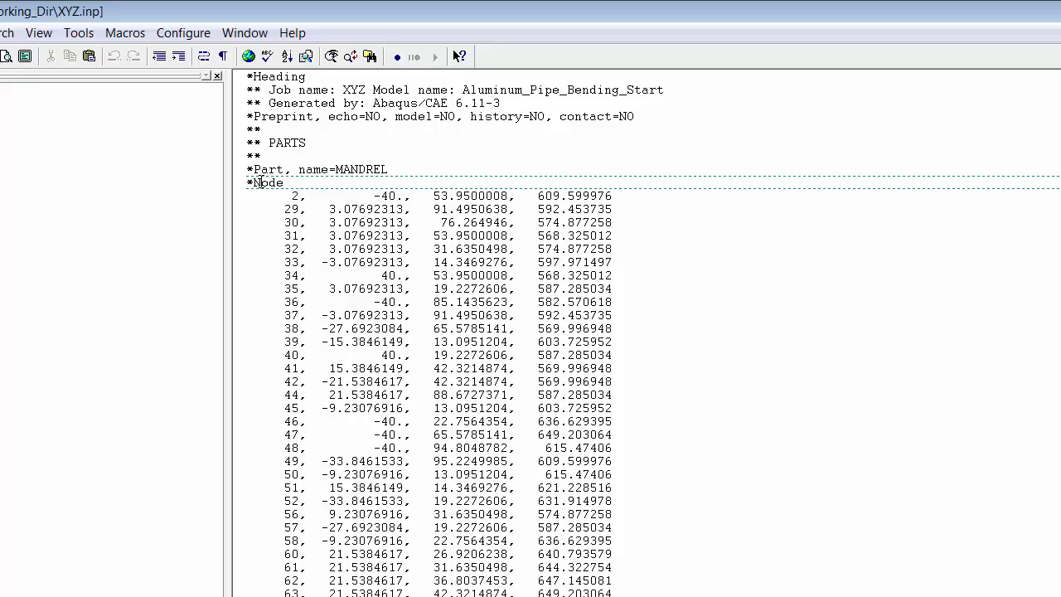
- Search XYZ.inp for "*" keywords and highlight the element types R3D4 and R3D3 in the MANDREL part
left_click(6, 33)
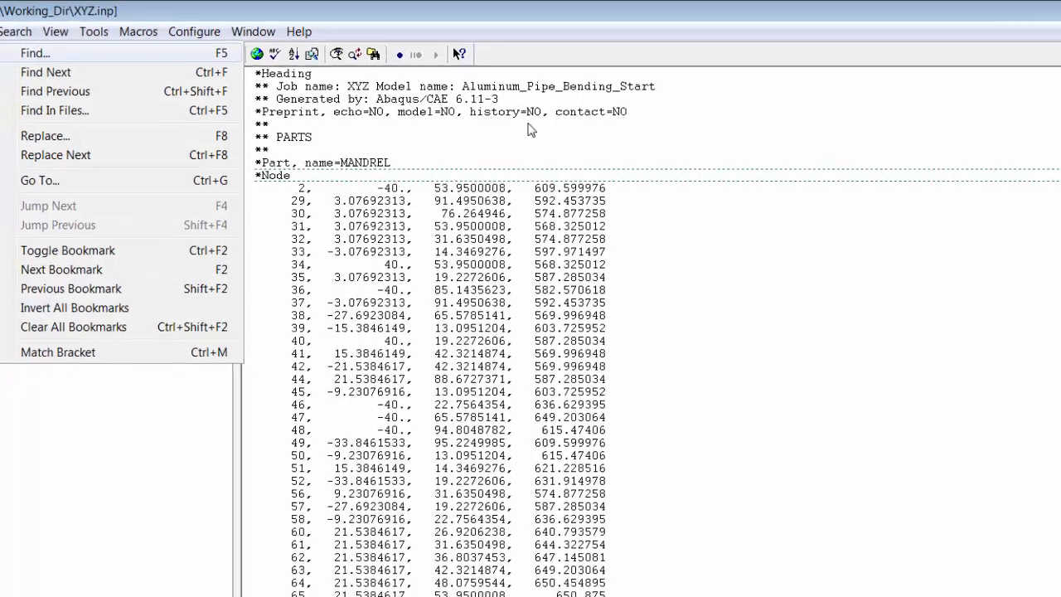
key("F5")
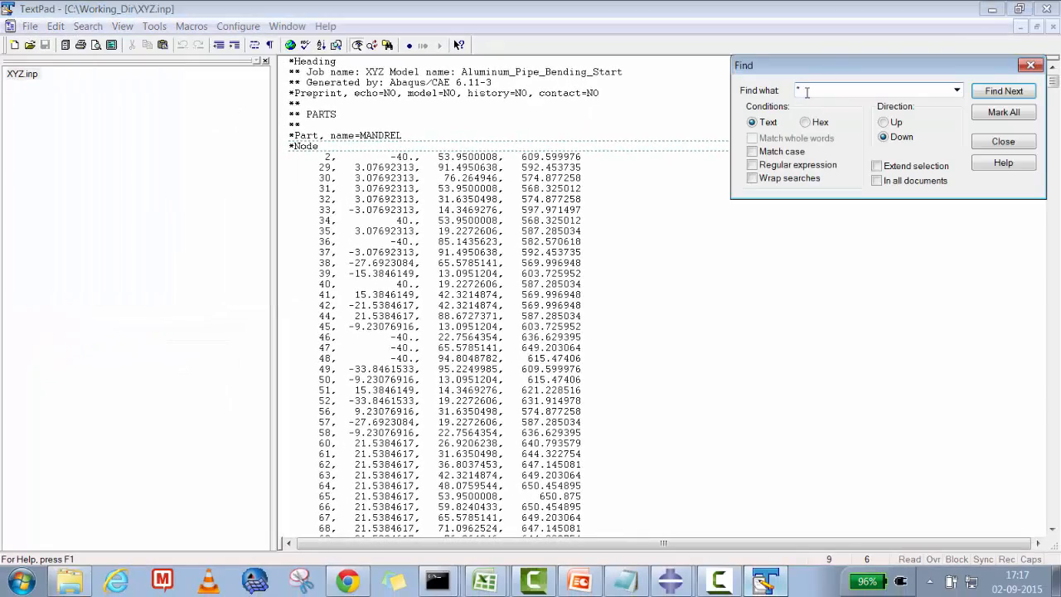
left_click(321, 148)
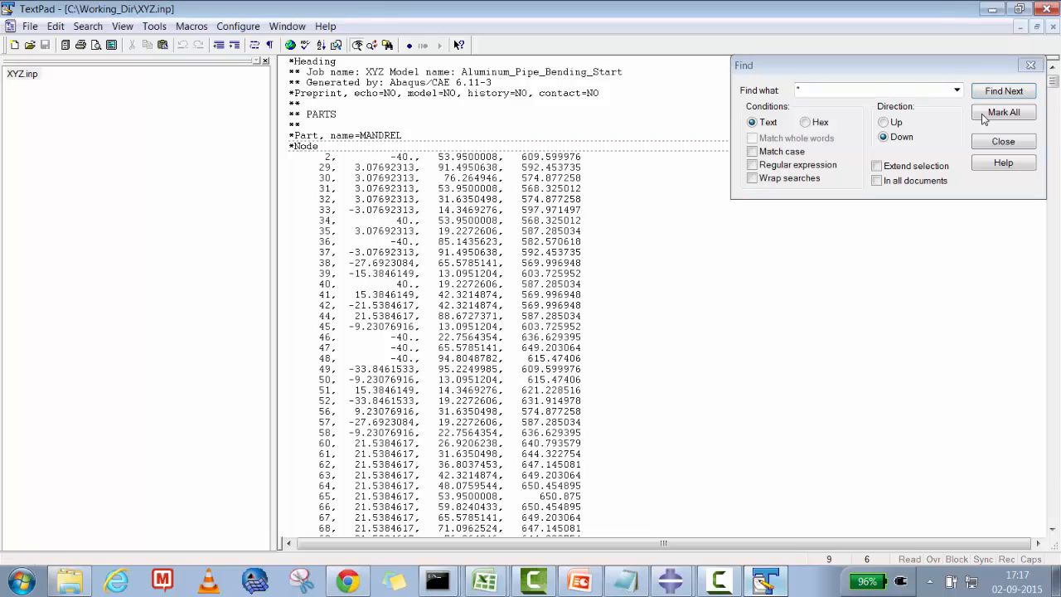
left_click(1003, 92)
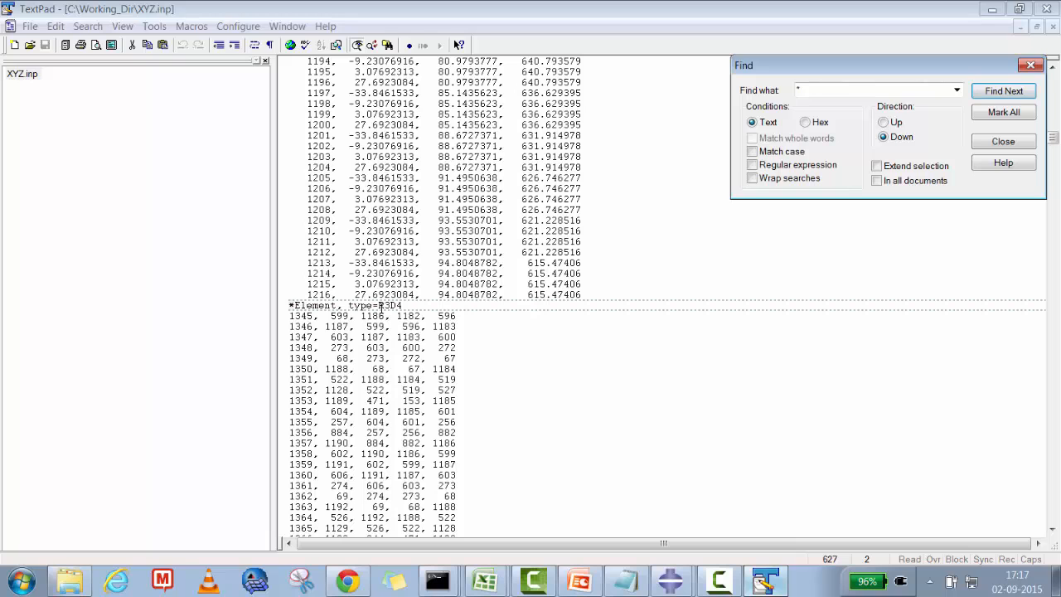
double_click(390, 305)
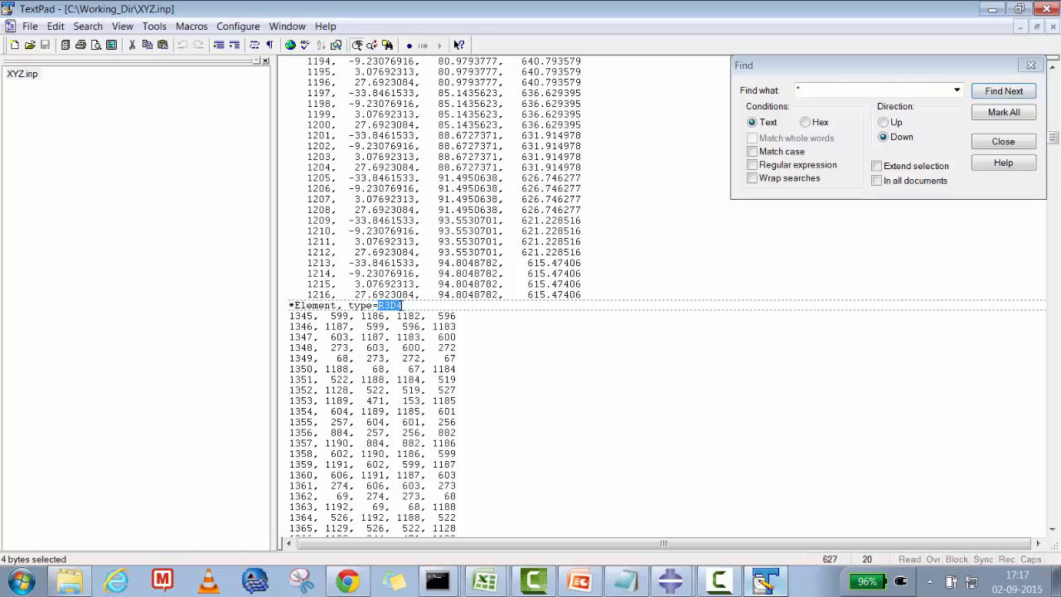
left_click(1000, 94)
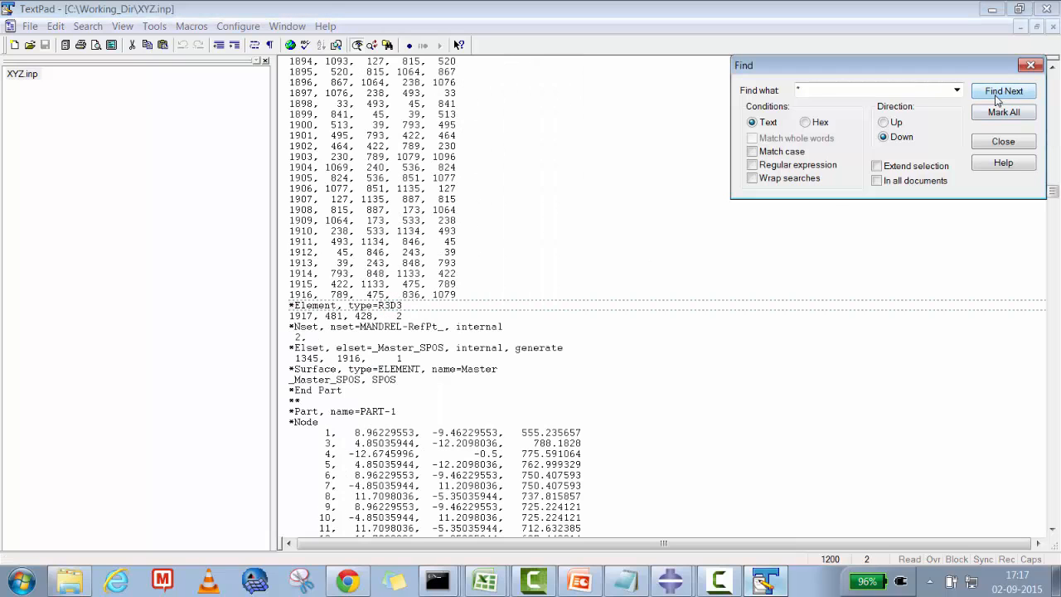
double_click(389, 305)
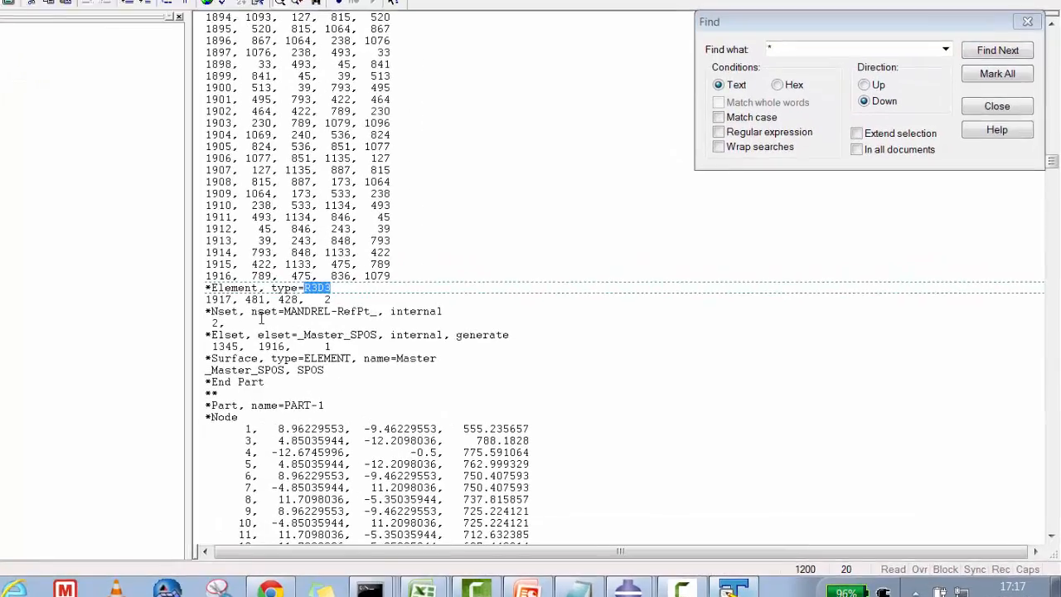
- Examine the MANDREL part's reference point set, element set and Master surface, highlighting SPOS, through to the start of PART-1
left_click(263, 322)
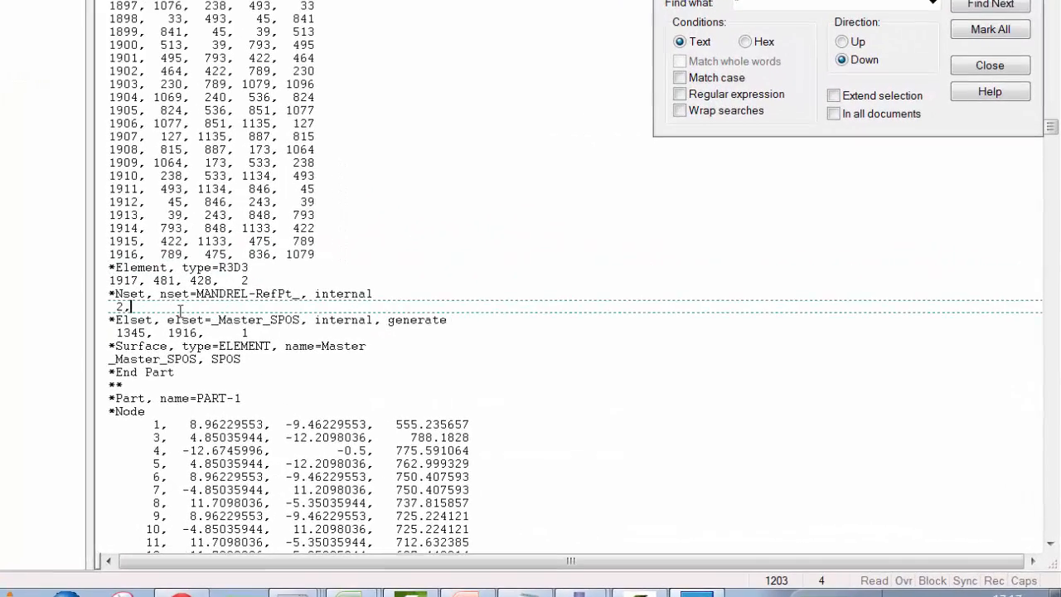
left_click(270, 335)
scroll(269, 341, "down", 1)
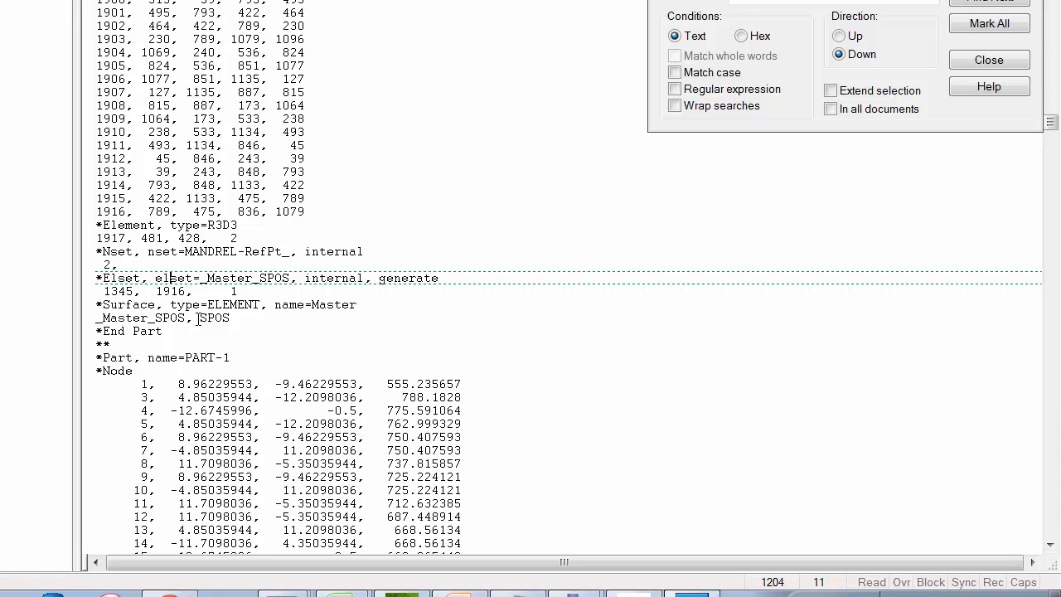
left_click_drag(198, 318, 231, 318)
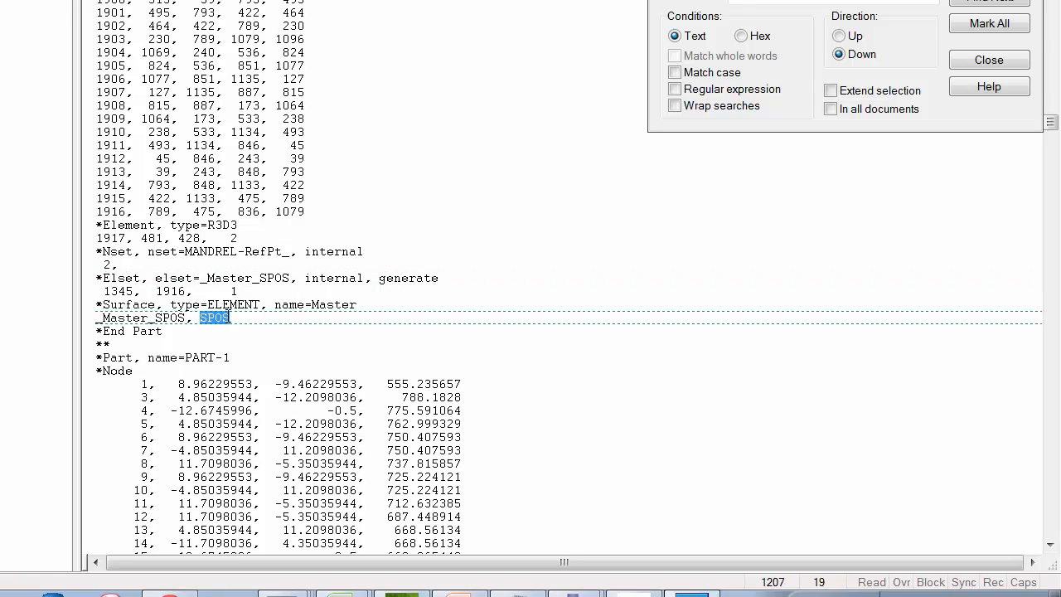
left_click(222, 330)
scroll(180, 329, "down", 2)
left_click(142, 294)
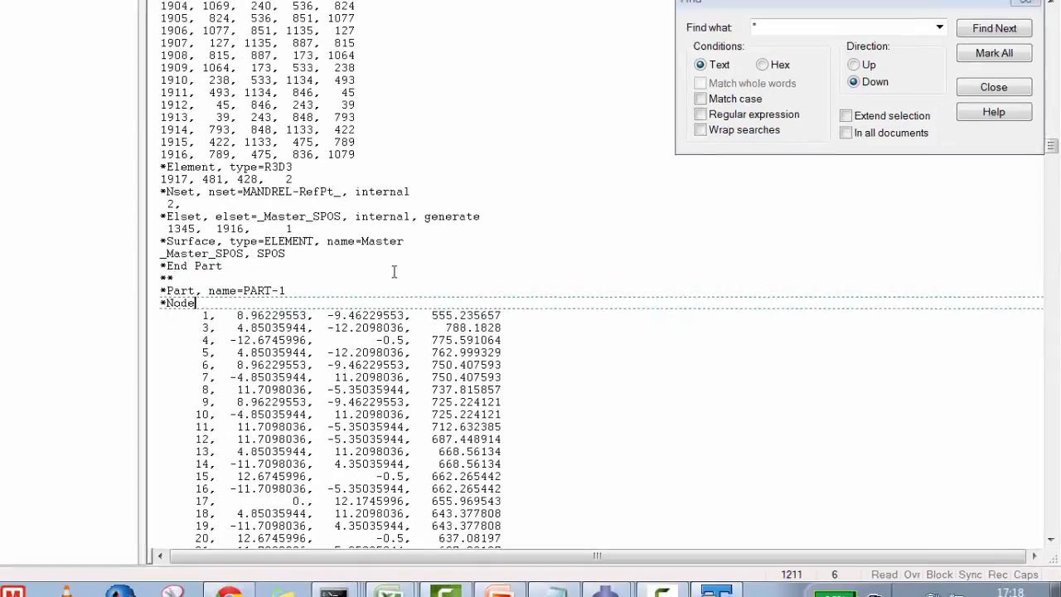
- Find the following "*" keywords in PART-1, from its element type to the Slave surface, and highlight the surface's SPOS entry
left_click(985, 3)
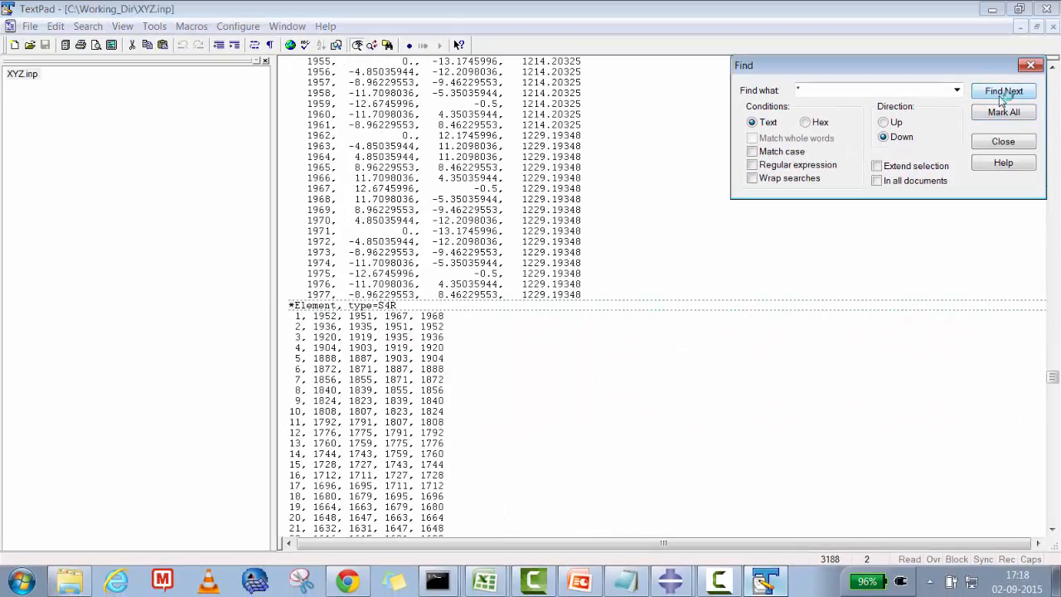
left_click(999, 94)
left_click(998, 93)
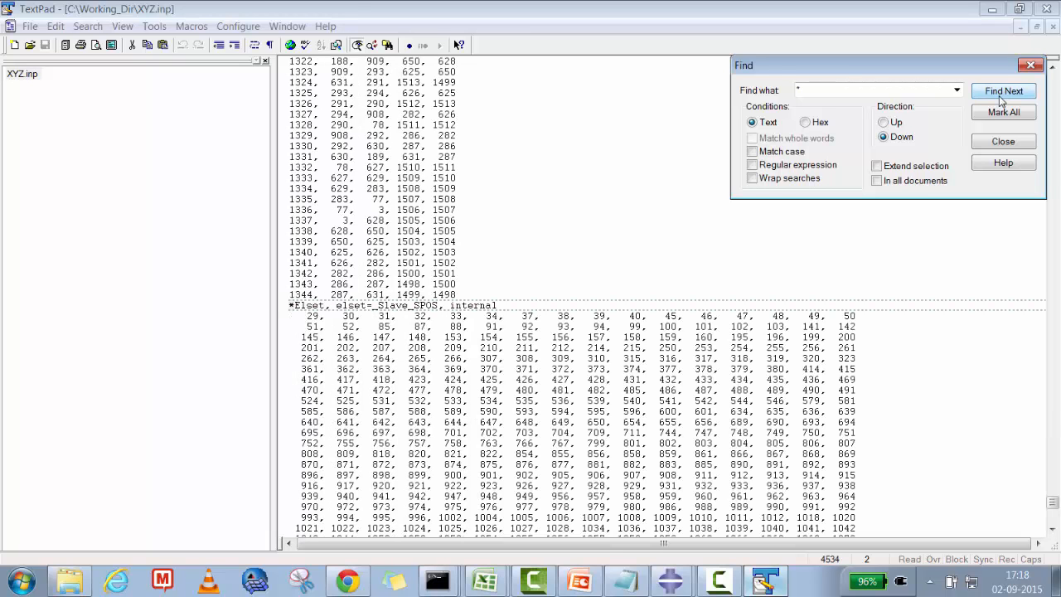
left_click(998, 95)
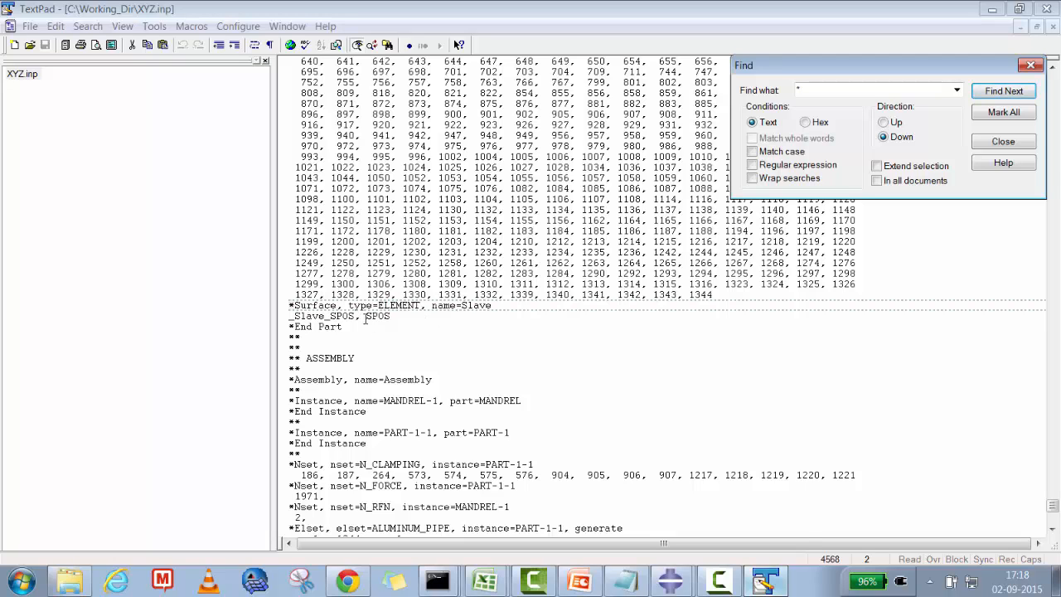
left_click_drag(365, 316, 396, 316)
left_click(392, 317)
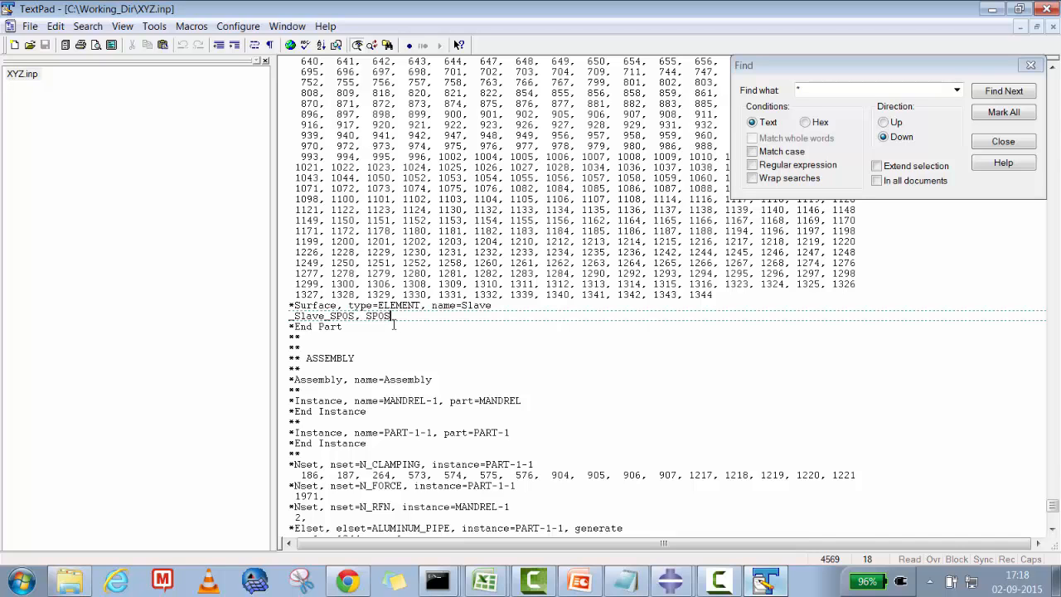
- Review the assembly section of the input file, from the instances and sets to the rigid body constraint and End Assembly
scroll(394, 325, "down", 2)
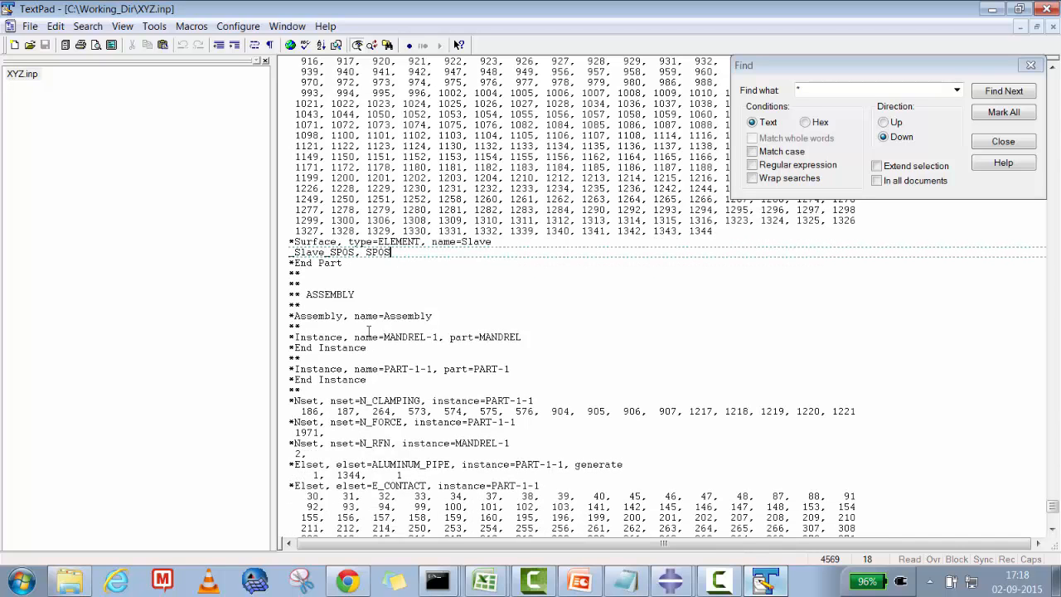
scroll(367, 331, "down", 5)
scroll(367, 331, "down", 1)
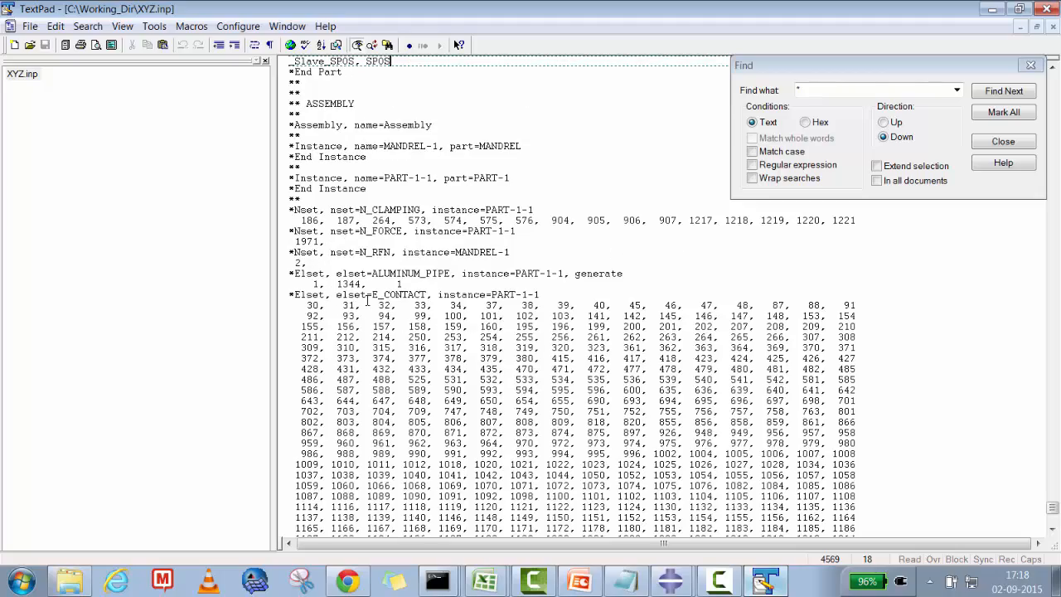
left_click(367, 296)
left_click(989, 93)
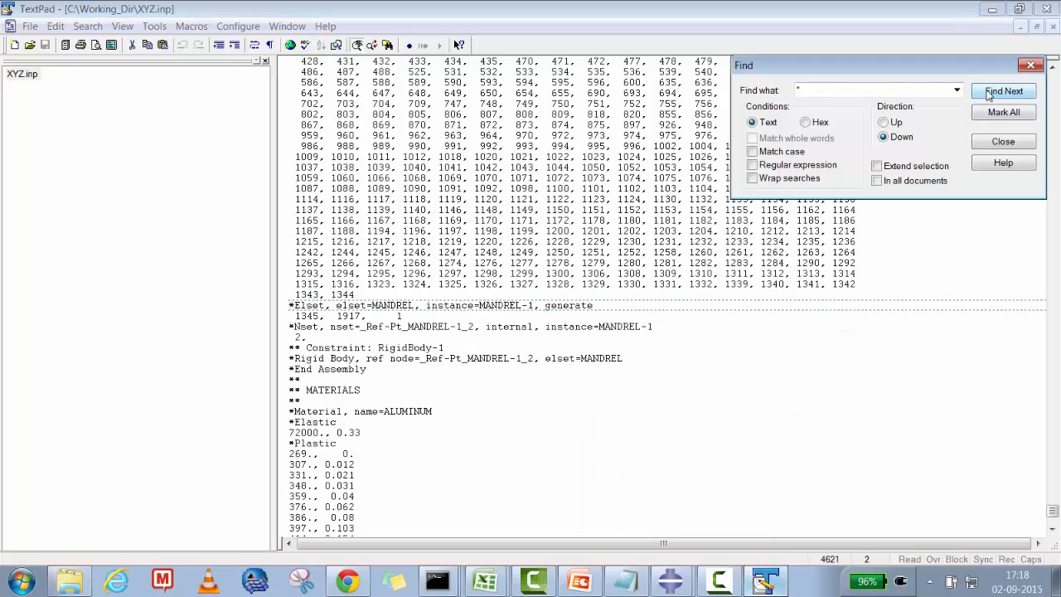
left_click(988, 94)
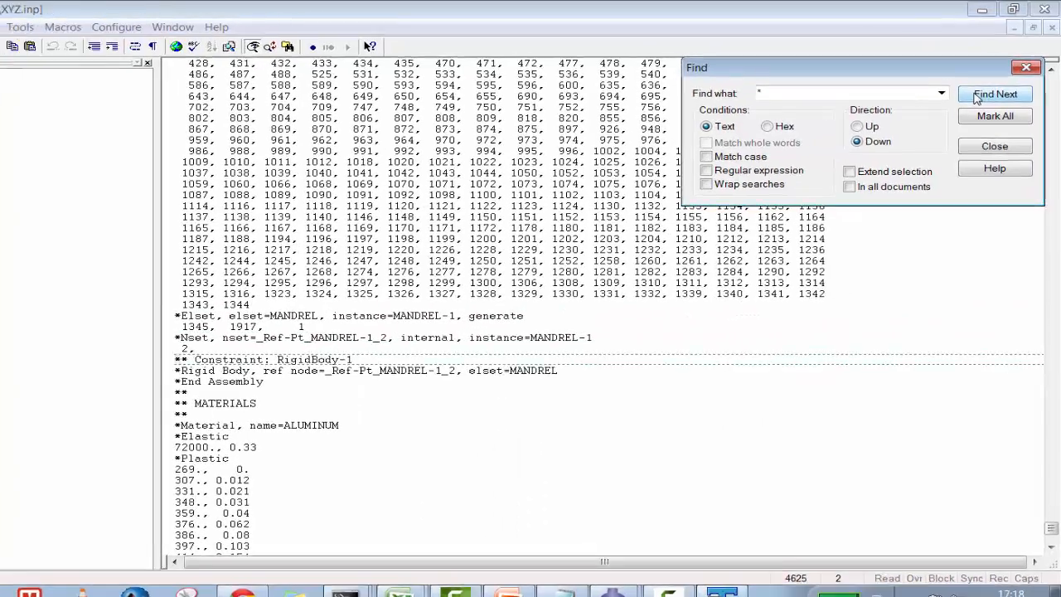
left_click(988, 95)
left_click(988, 95)
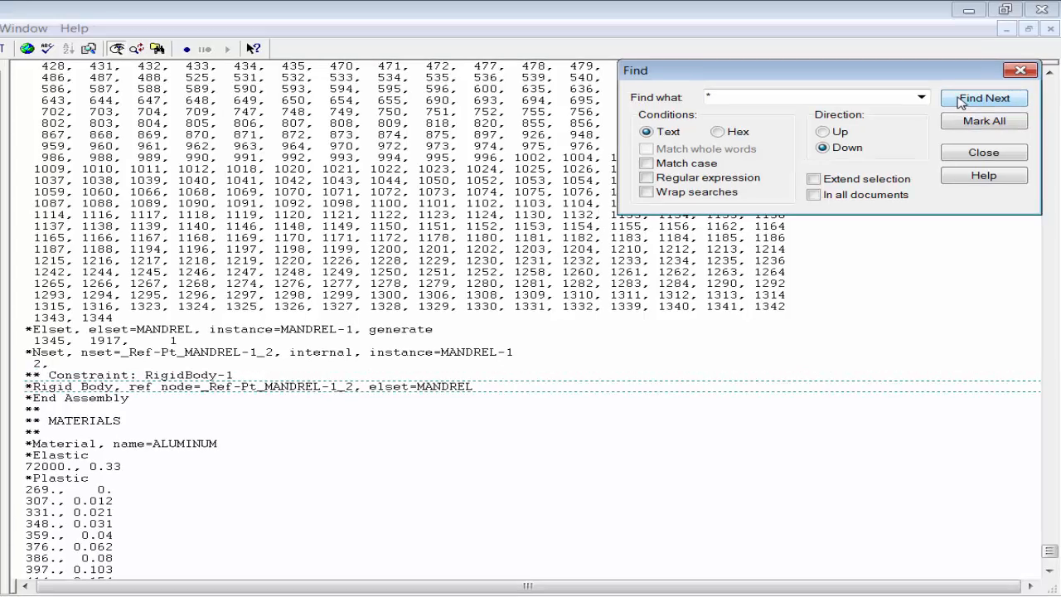
left_click(962, 100)
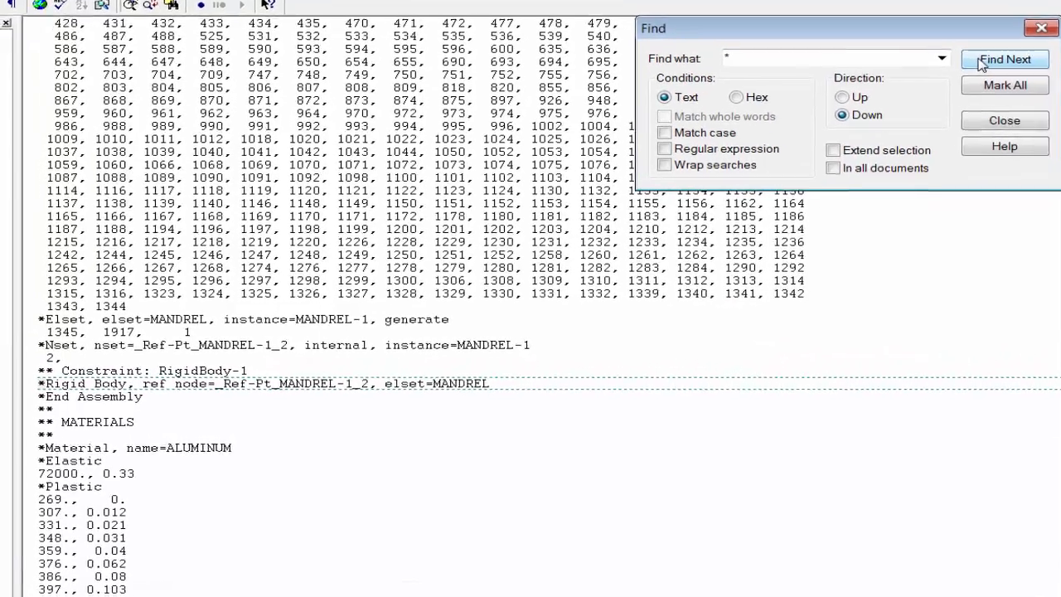
left_click(961, 99)
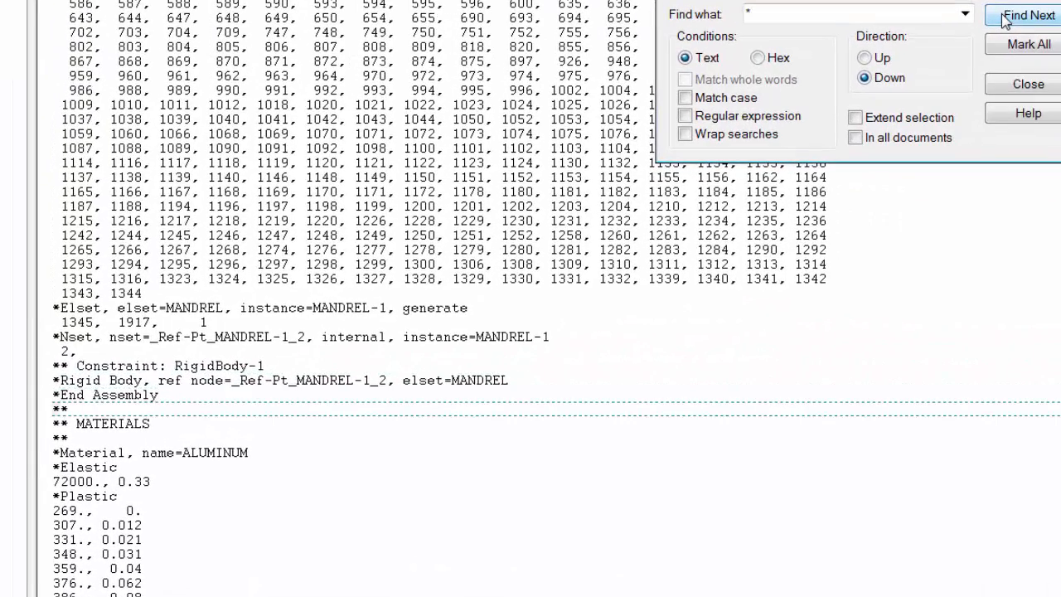
- Go through the "*" keywords of the ALUMINUM material's elastic and plastic data and the interaction properties
left_click(1005, 18)
left_click(1004, 18)
left_click(1008, 20)
left_click(1008, 20)
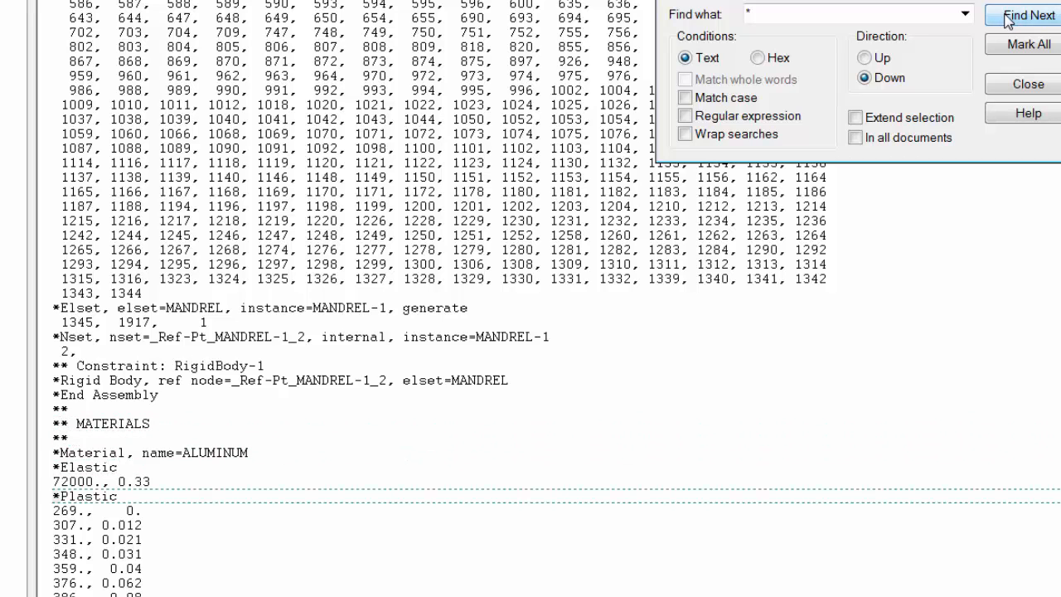
left_click(1008, 20)
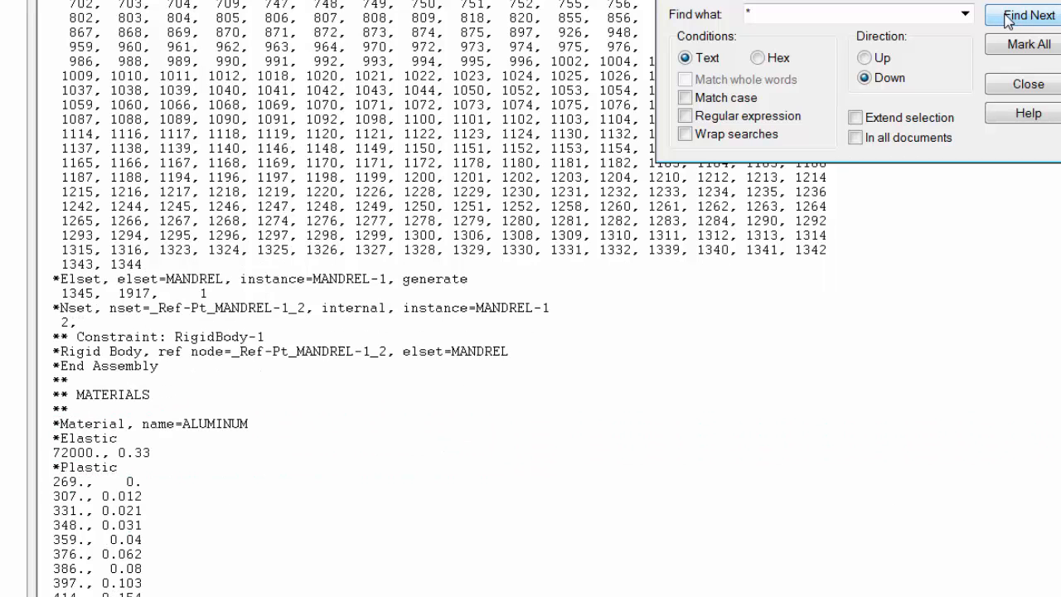
left_click(1006, 18)
left_click(1006, 19)
left_click(1006, 18)
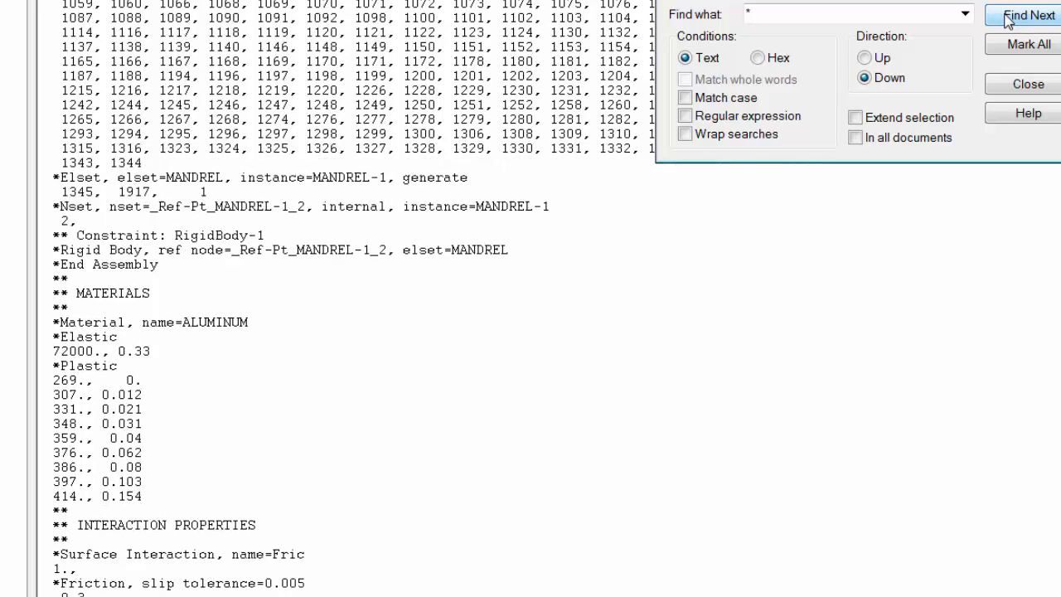
left_click(1006, 18)
left_click(1008, 20)
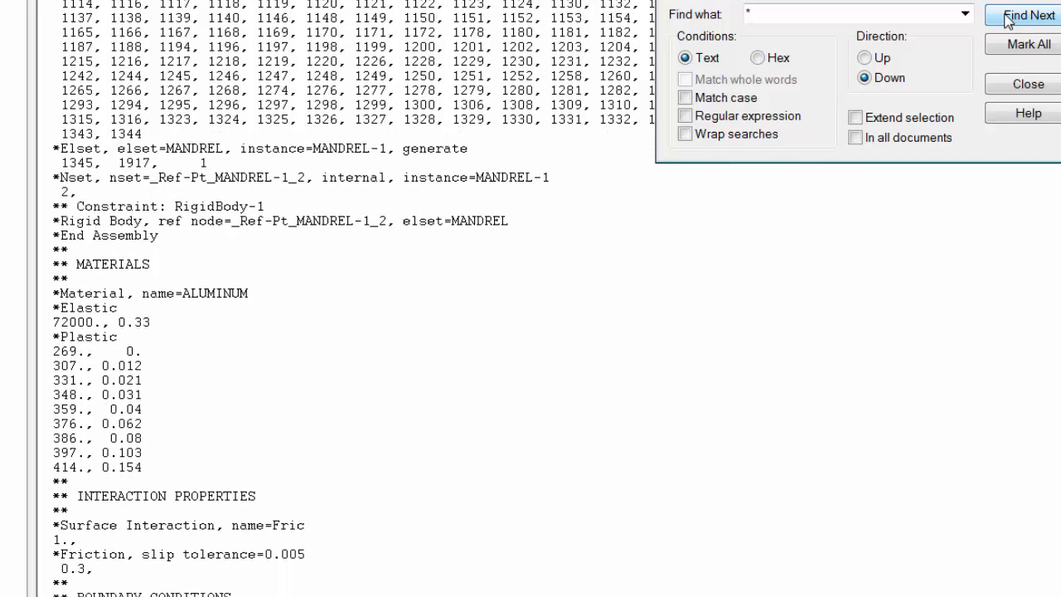
- Step through the "*" keywords of the boundary conditions and contact interaction up to the Pipe_Bending step definition
left_click(1008, 20)
left_click(1008, 20)
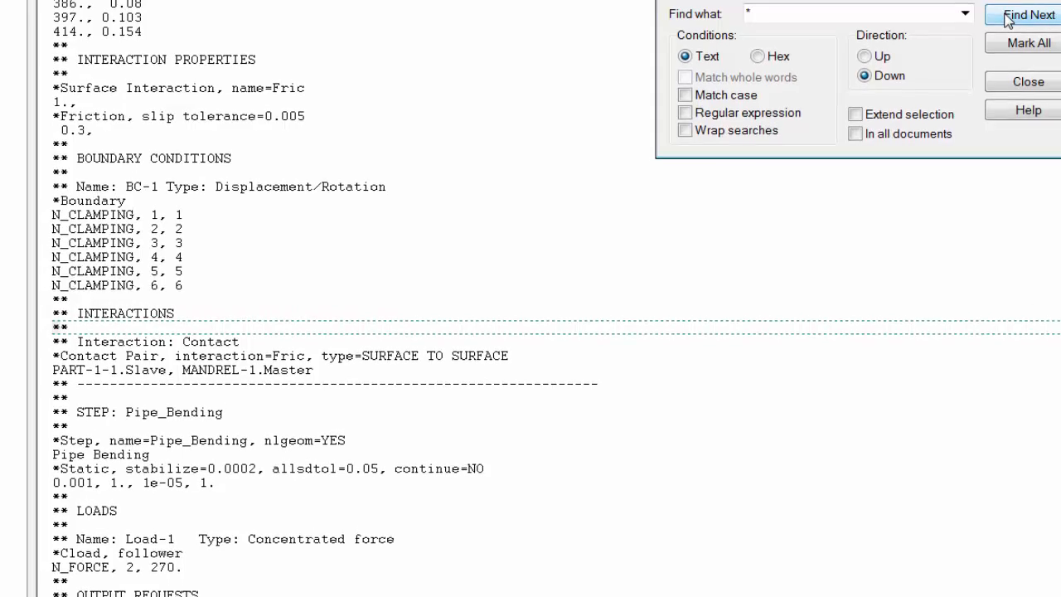
left_click(1007, 21)
left_click(1007, 21)
left_click(1007, 21)
left_click(1006, 21)
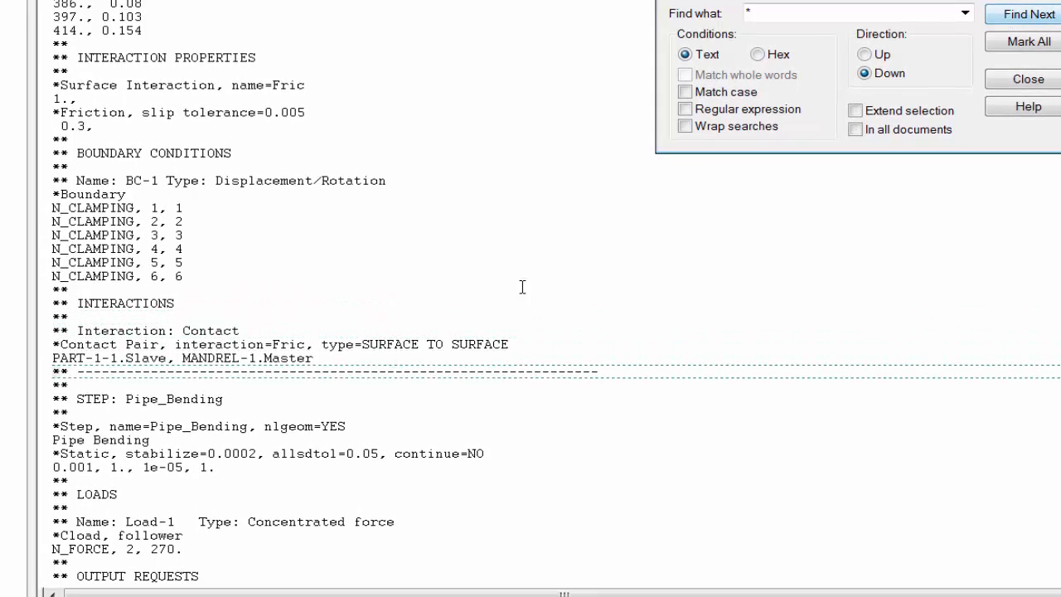
- Highlight the N_FORCE load line, the Static keyword and its stabilize parameter, and place the cursor after the time increment values
left_click_drag(184, 550, 39, 549)
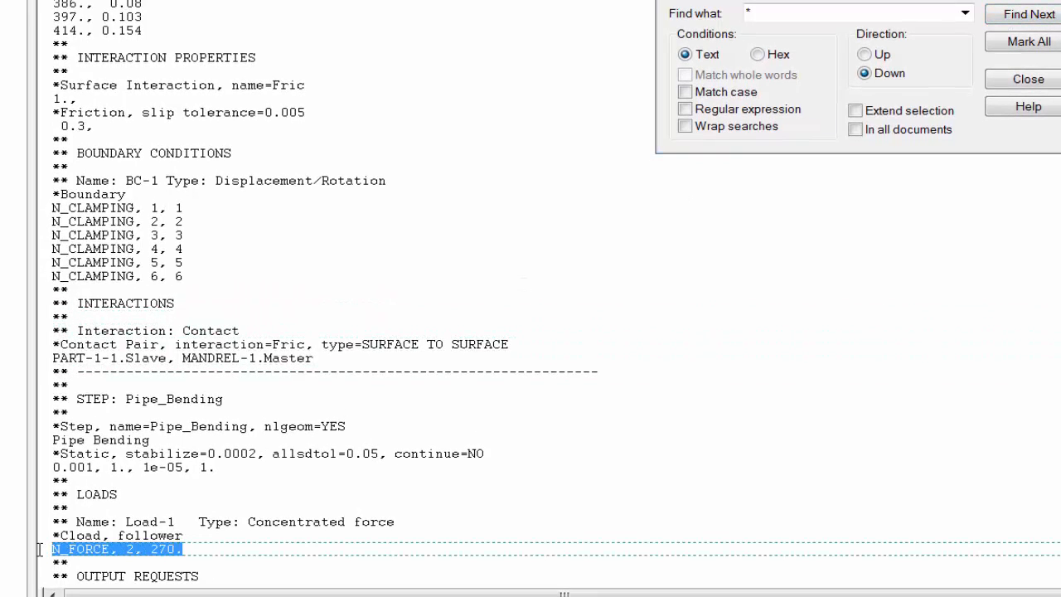
left_click_drag(115, 453, 53, 453)
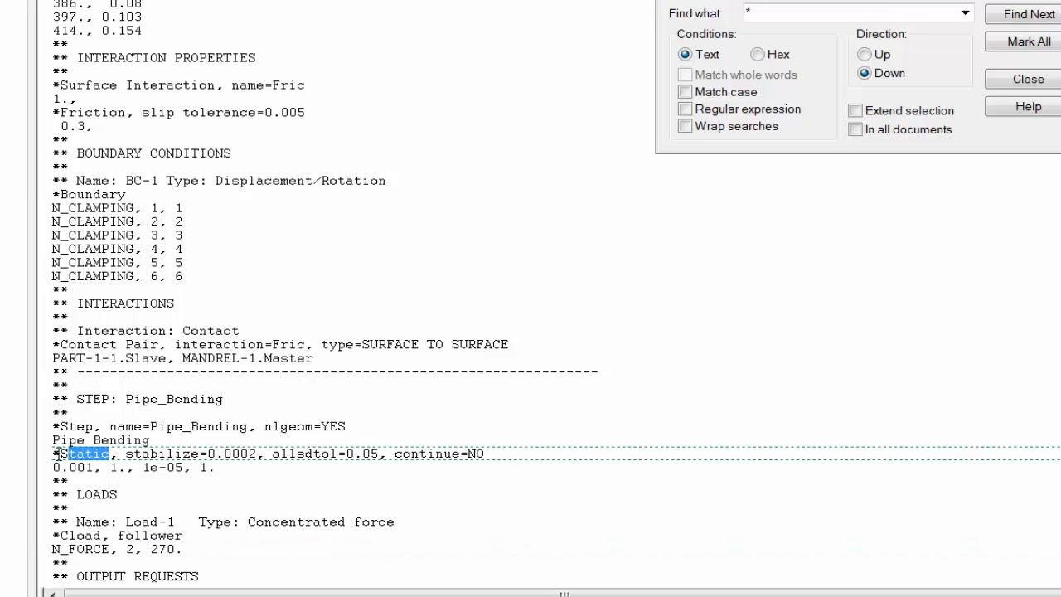
left_click_drag(125, 454, 265, 453)
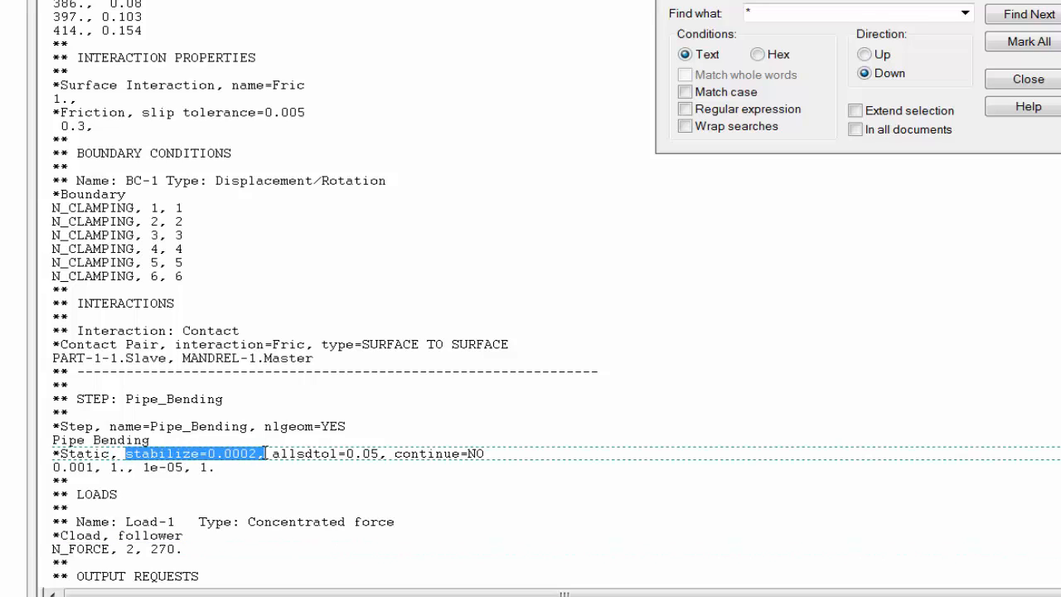
left_click(221, 467)
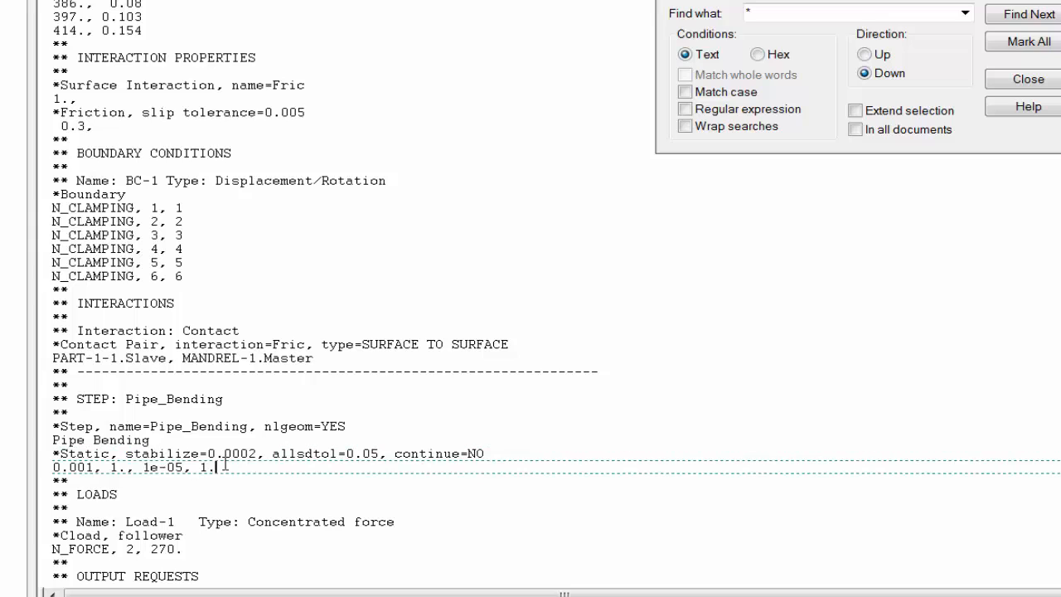
- Highlight the initial increment and the step time below the Static keyword, and review the load and output request lines
left_click(53, 466)
left_click_drag(53, 466, 100, 468)
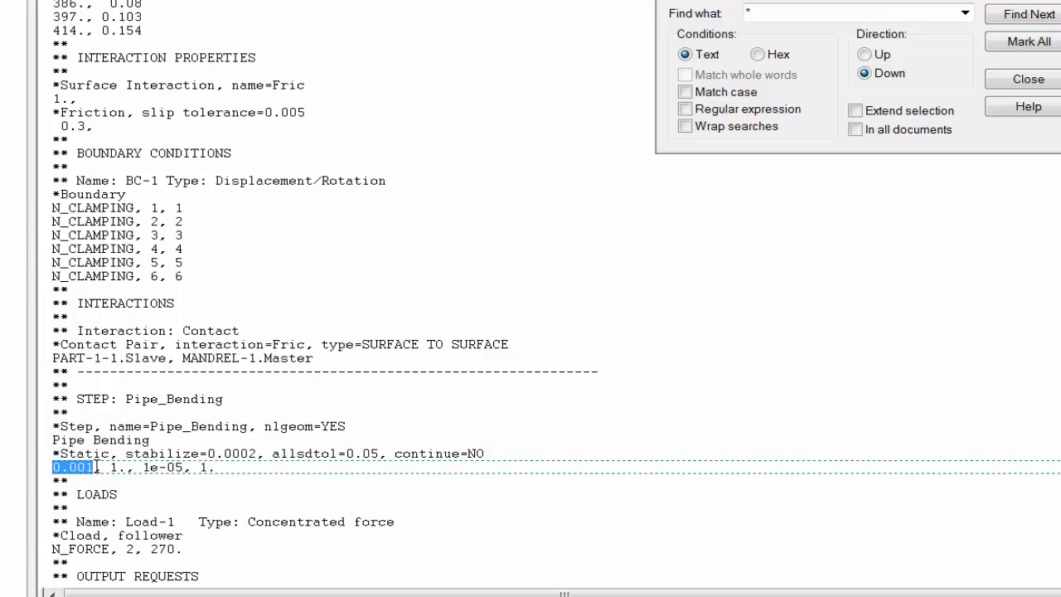
left_click(112, 467)
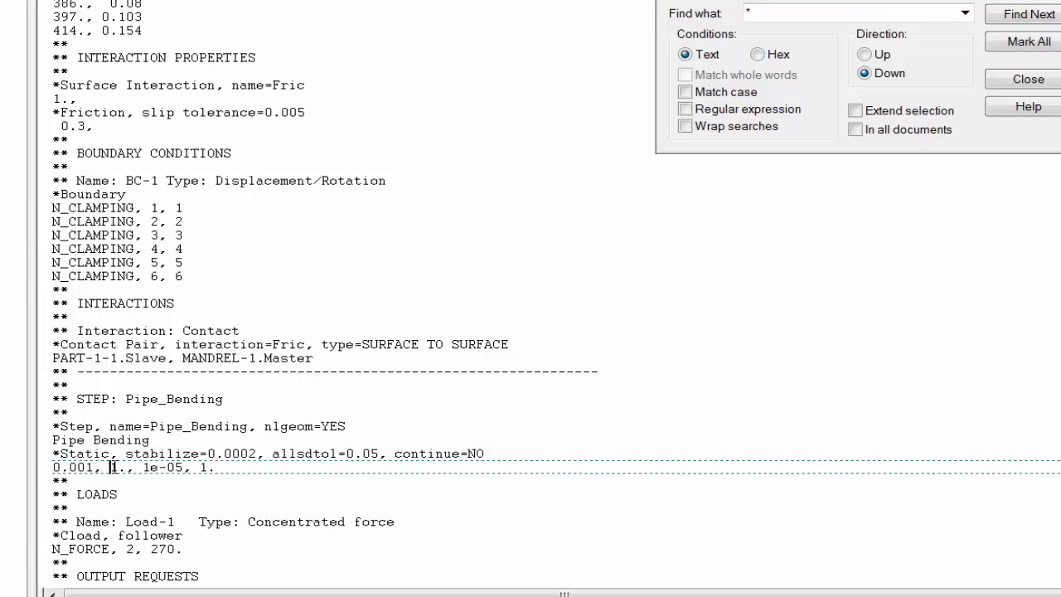
left_click_drag(109, 467, 118, 468)
left_click(206, 497)
scroll(205, 504, "down", 5)
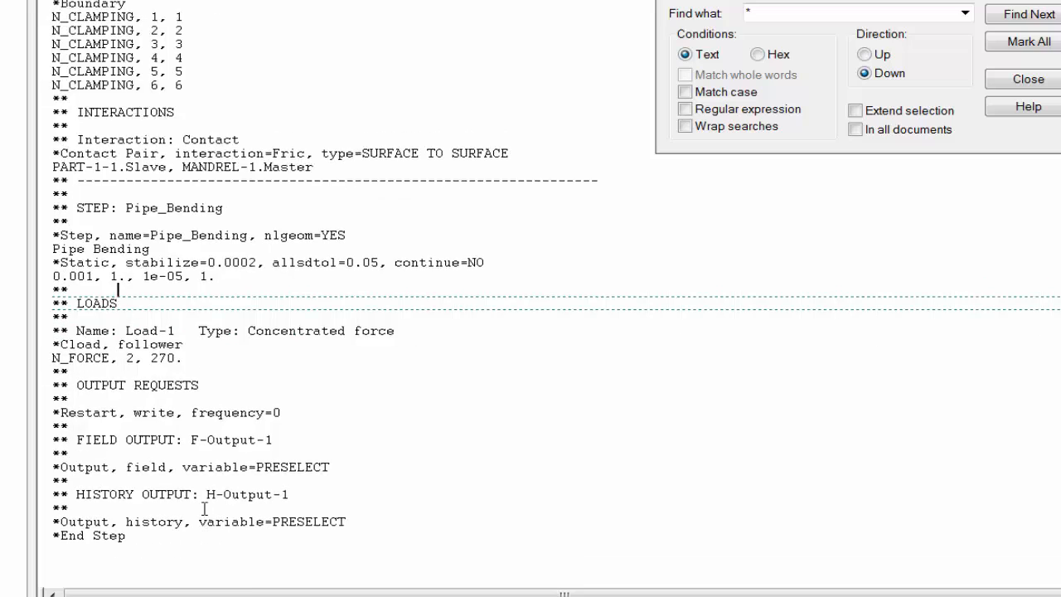
scroll(205, 508, "up", 5)
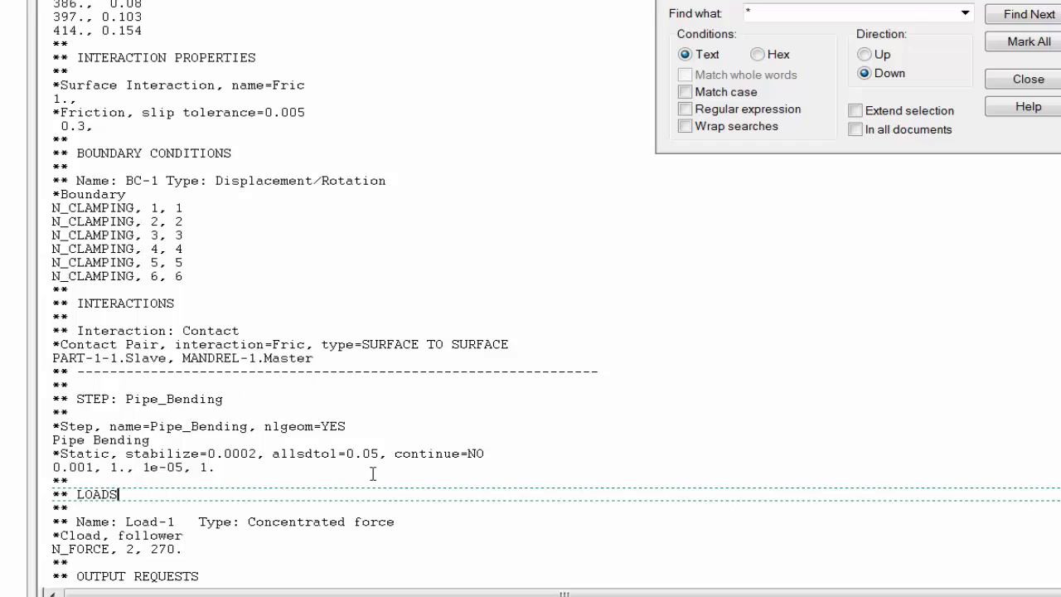
- Switch to the Abaqus/CAE window with the pipe bending model and close the Job Manager
mouse_move(670, 565)
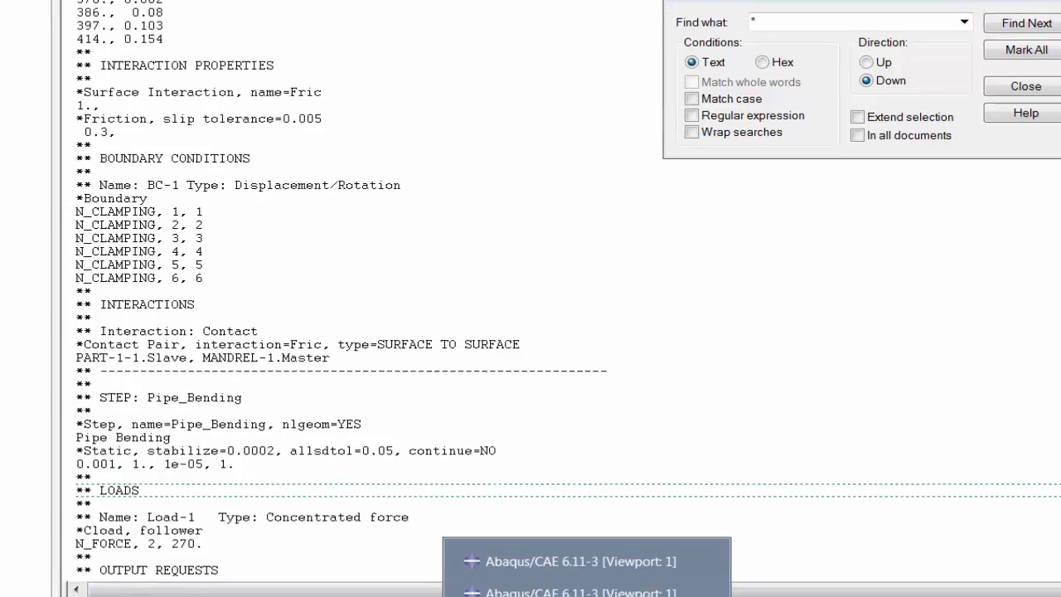
left_click(663, 514)
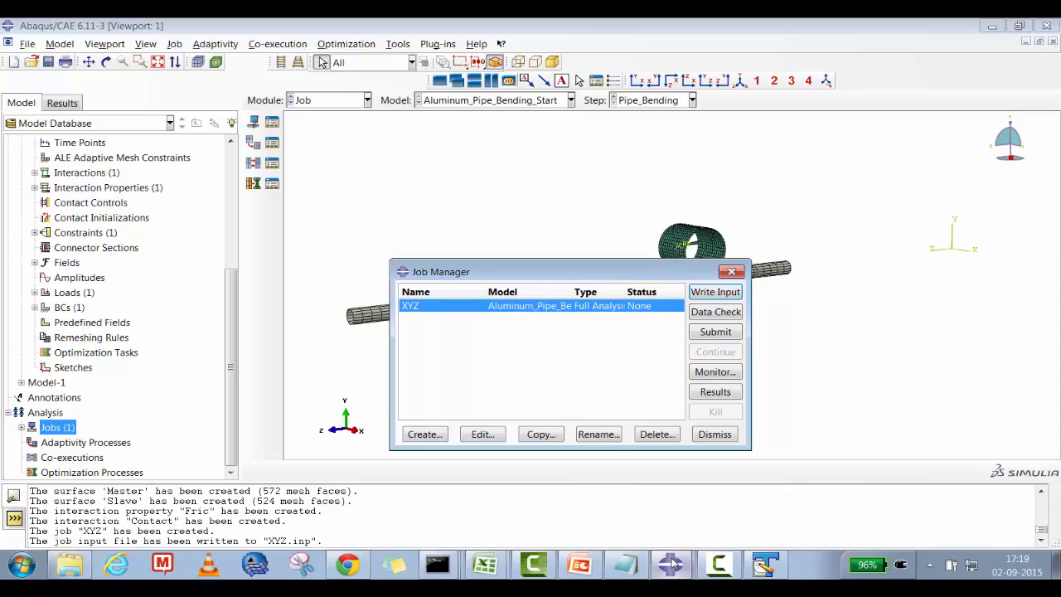
left_click(674, 563)
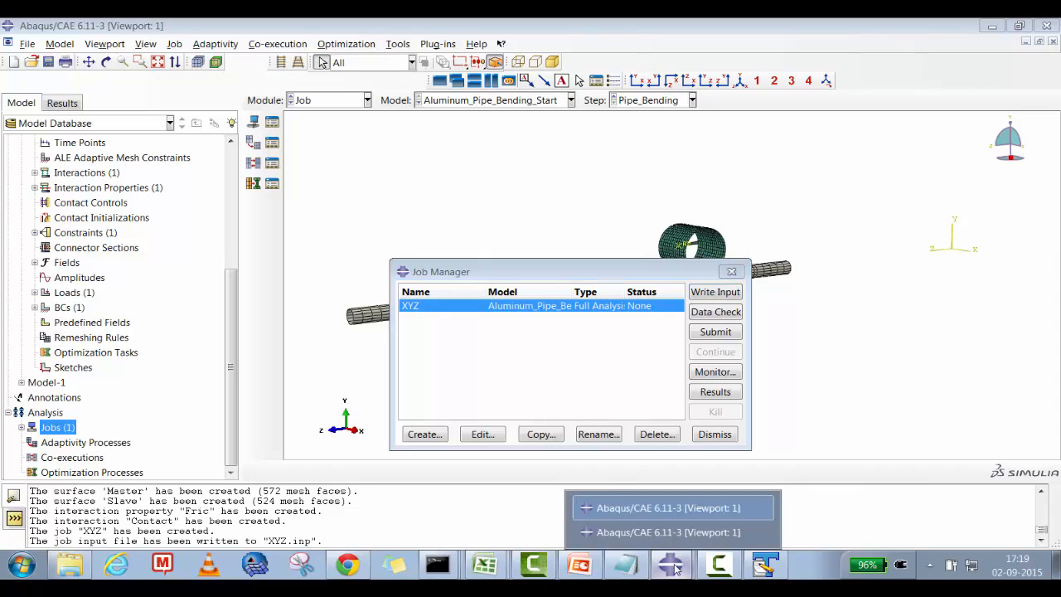
left_click(714, 435)
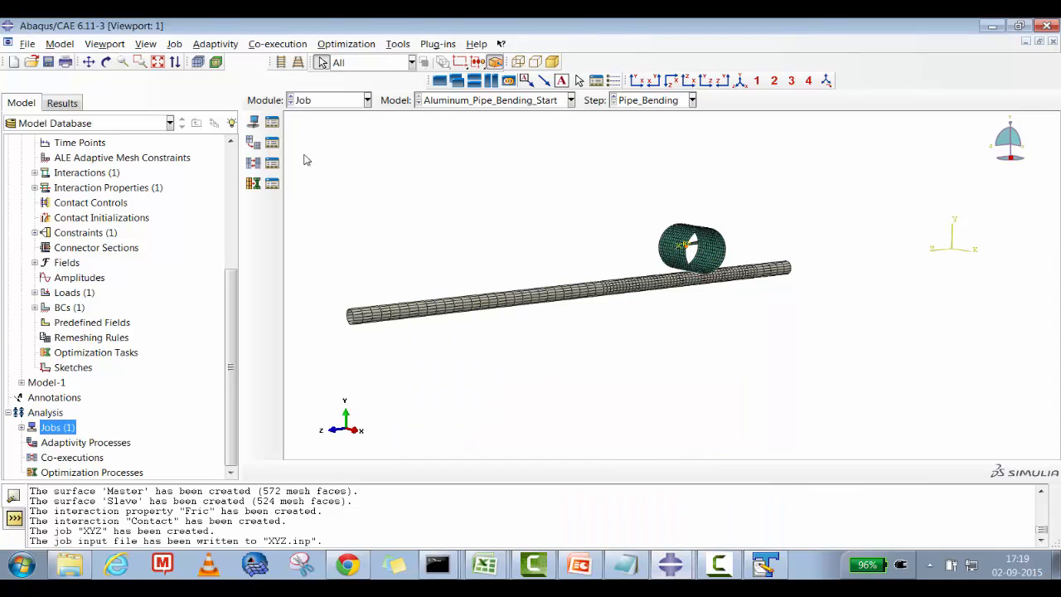
- Create a Displacement/Rotation boundary condition in the Initial step on the mandrel's reference point set _Ref-Pt_MANDREL-1_2
left_click(106, 62)
left_click_drag(488, 223, 621, 333)
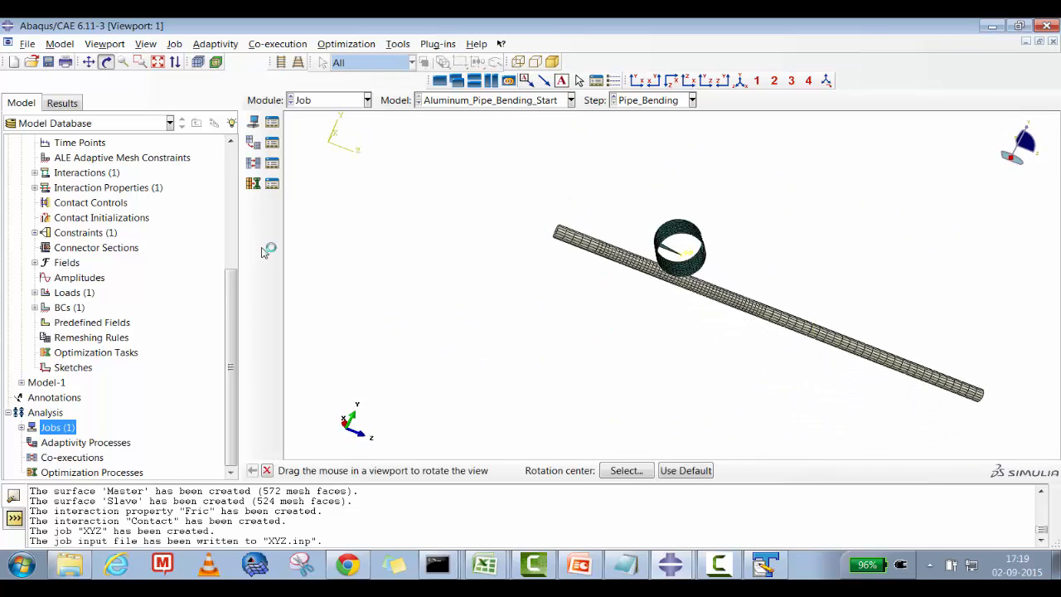
left_click(69, 308)
right_click(69, 307)
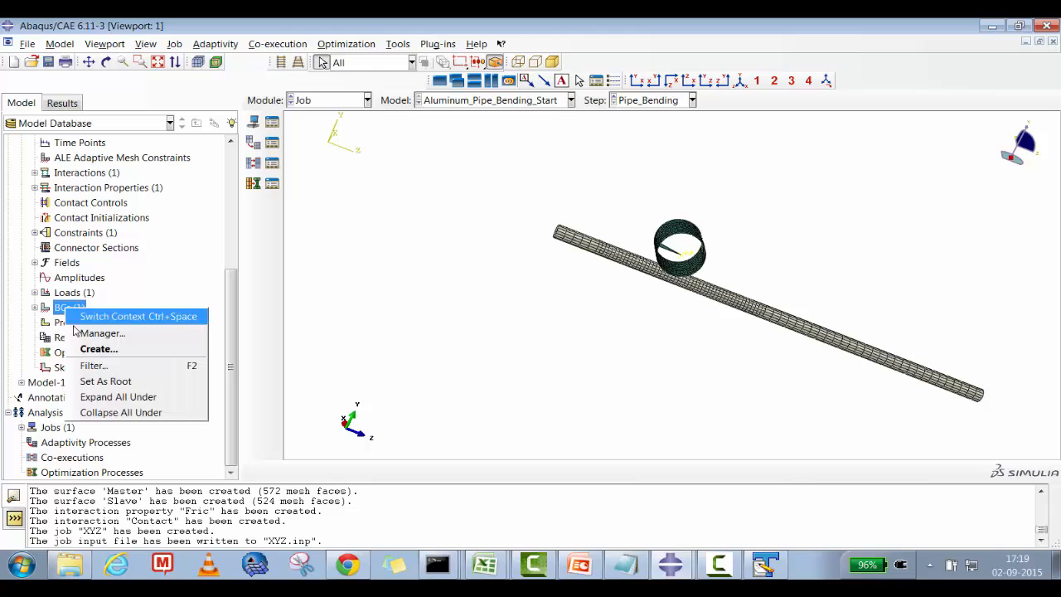
left_click(87, 349)
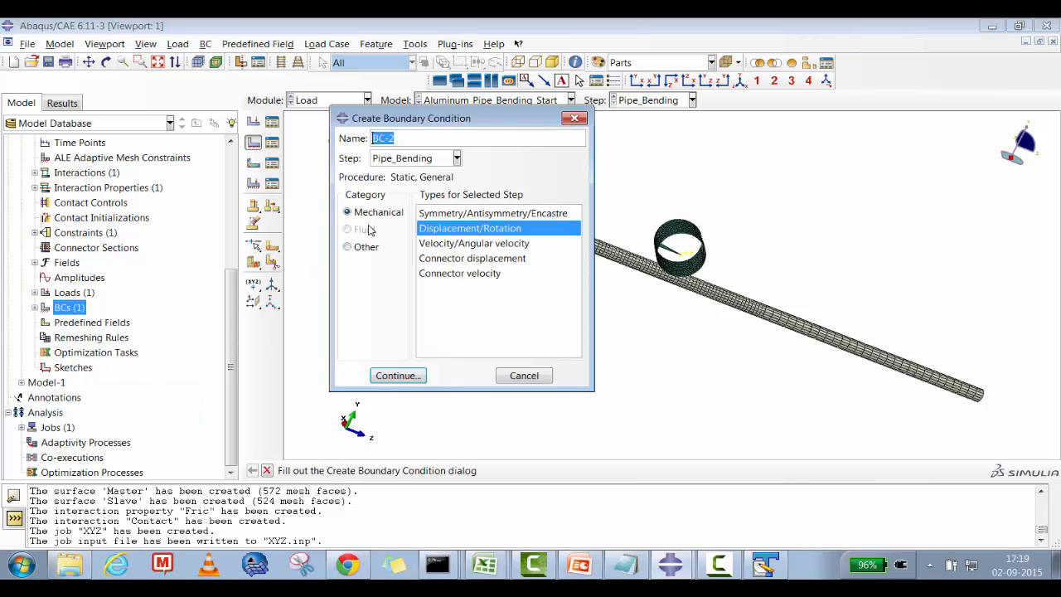
left_click(456, 158)
left_click(414, 173)
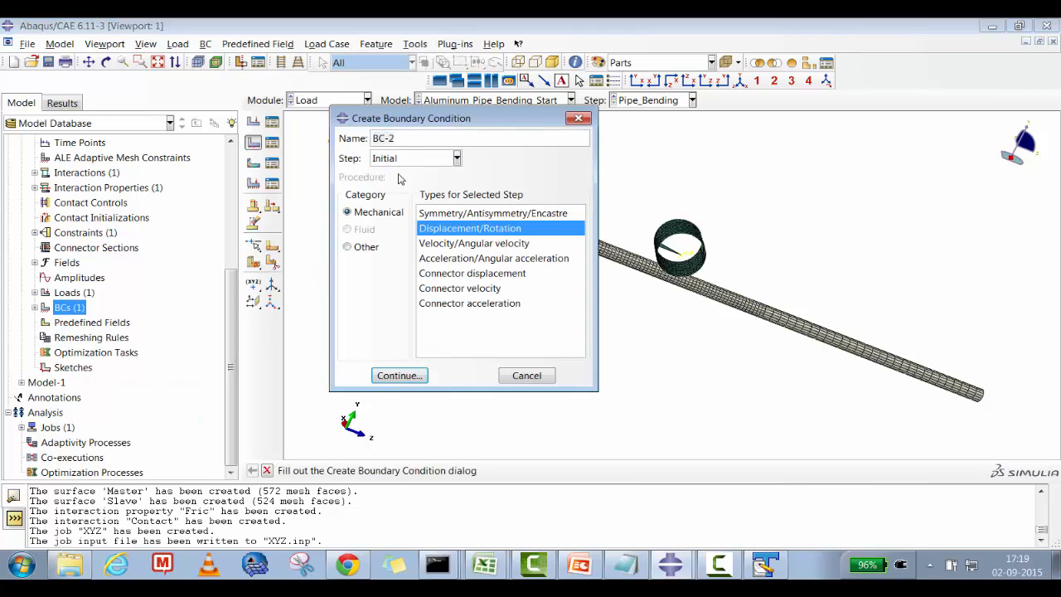
left_click(399, 376)
scroll(542, 210, "down", 1)
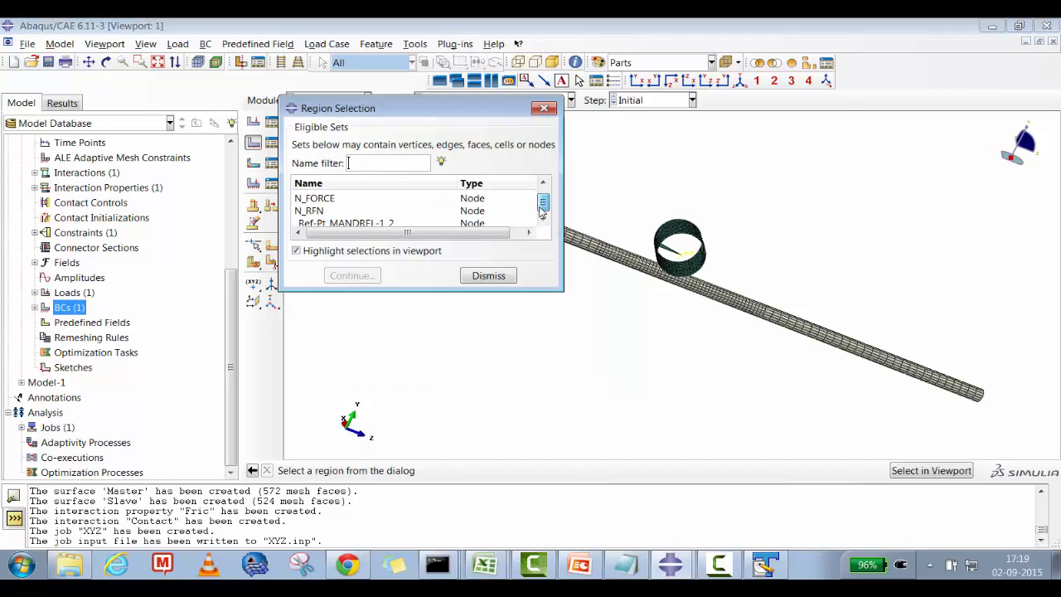
left_click(410, 222)
left_click(354, 275)
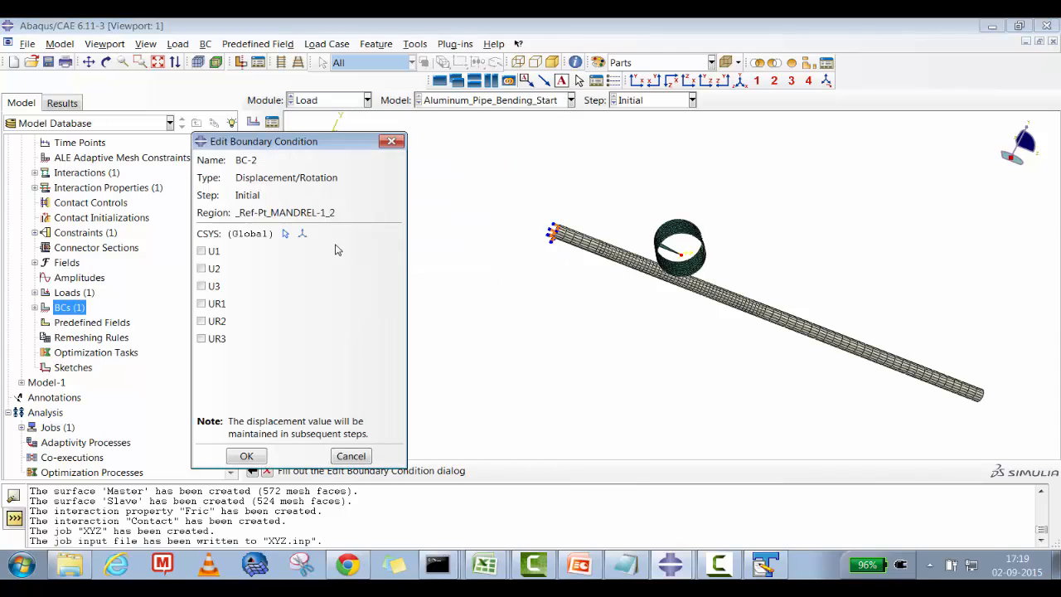
- Constrain U1, U2, U3, UR1, UR2 and UR3 of the mandrel's boundary condition and confirm it
left_click(201, 251)
left_click(201, 267)
left_click(202, 285)
left_click(202, 303)
left_click(201, 321)
left_click(201, 339)
left_click(246, 456)
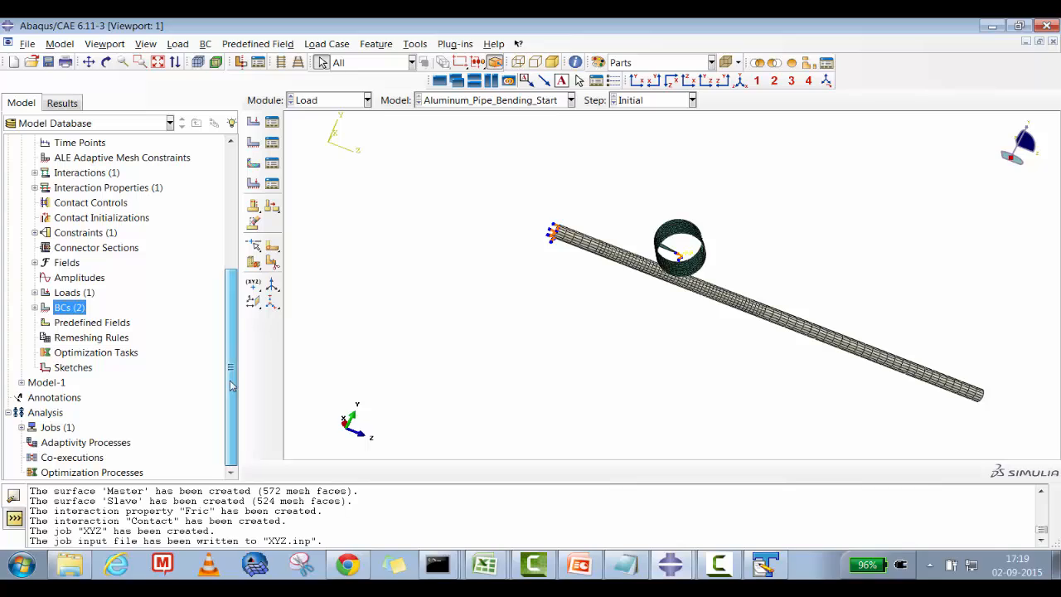
- Submit job XYZ for analysis and allow its existing job files to be overwritten
left_click(52, 431)
right_click(51, 431)
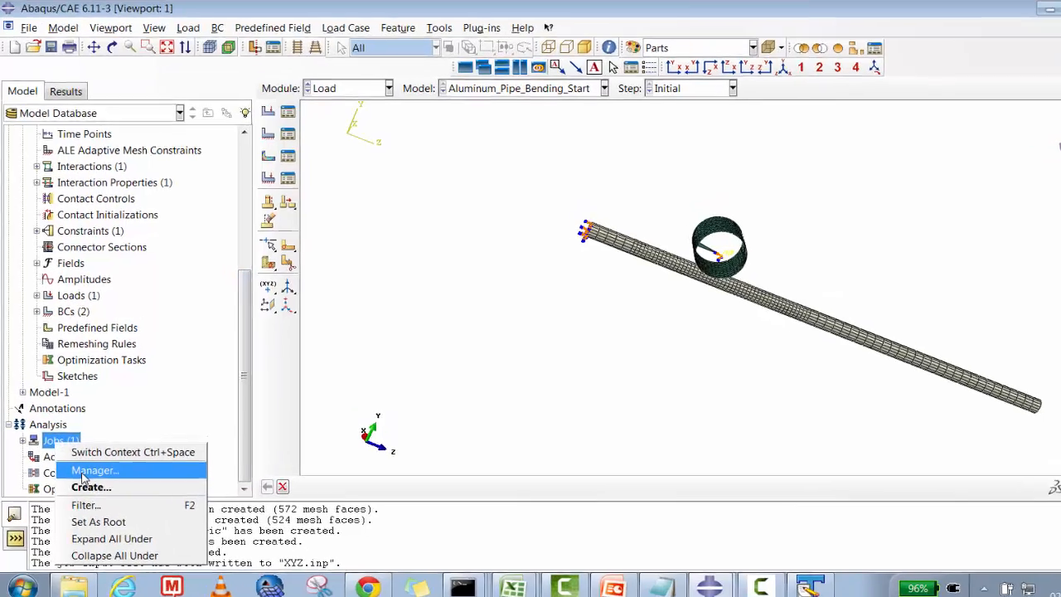
left_click(83, 471)
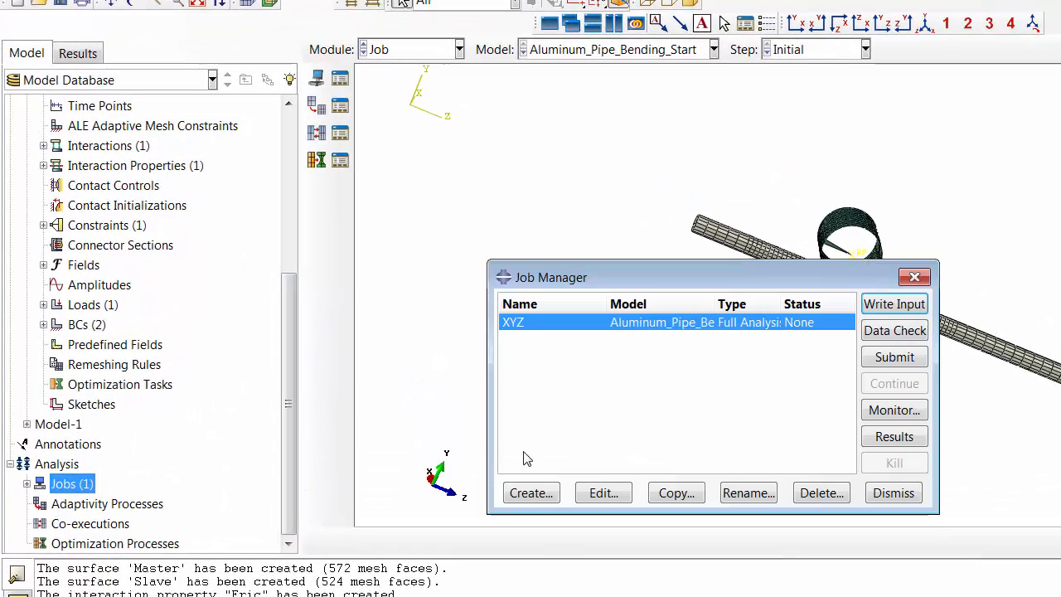
left_click(872, 359)
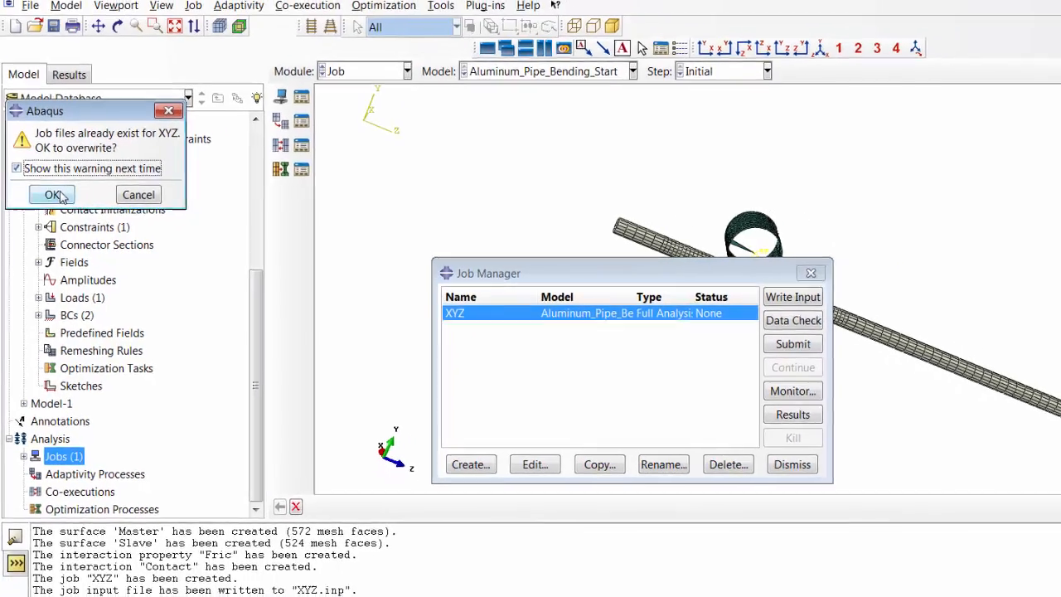
left_click(57, 188)
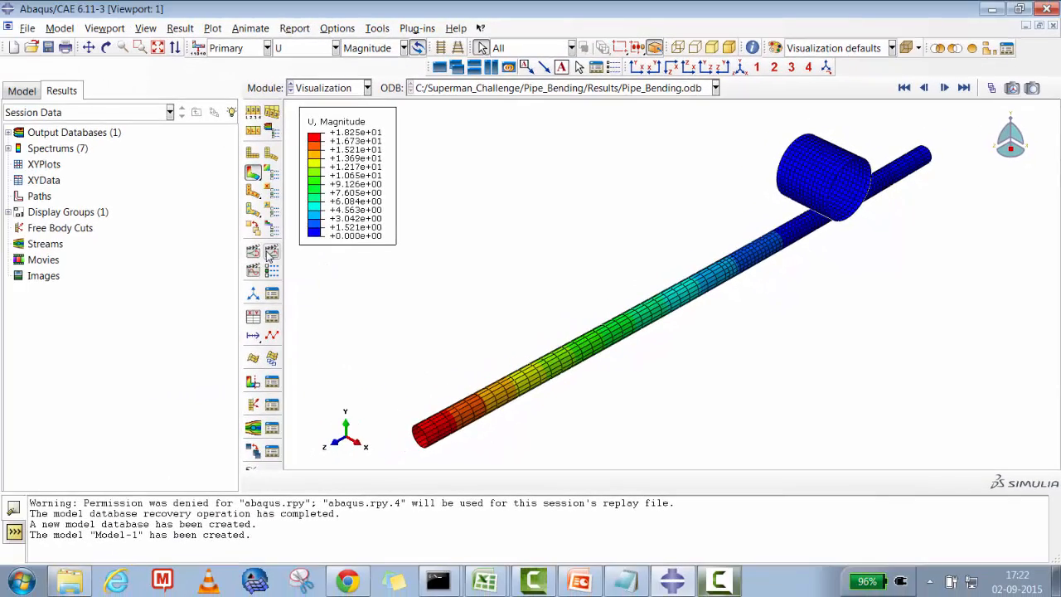
- Play the time history animation of the pipe's displacement magnitude and stop it
left_click(271, 252)
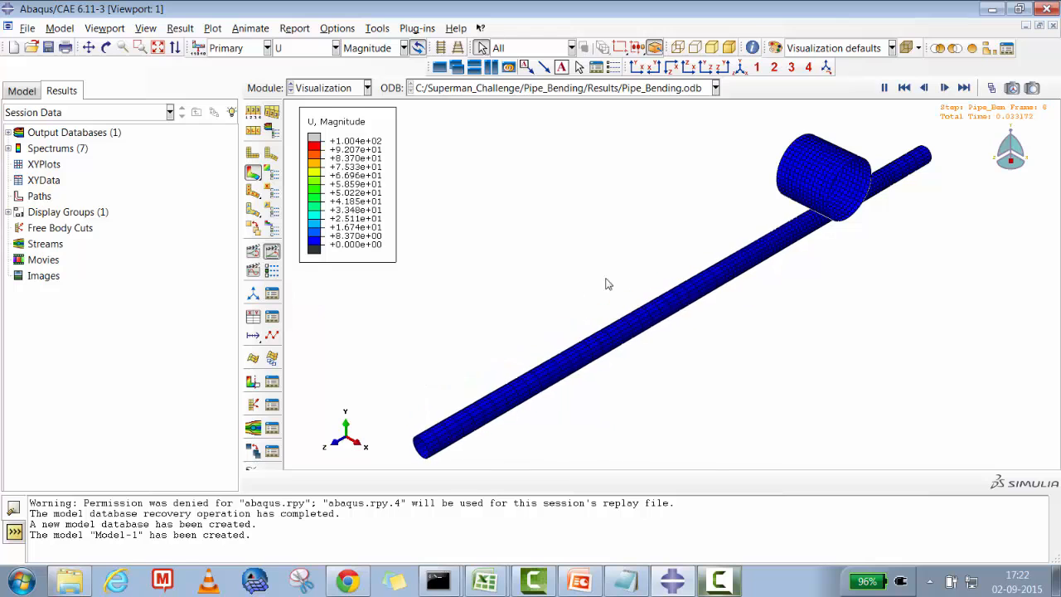
left_click(272, 252)
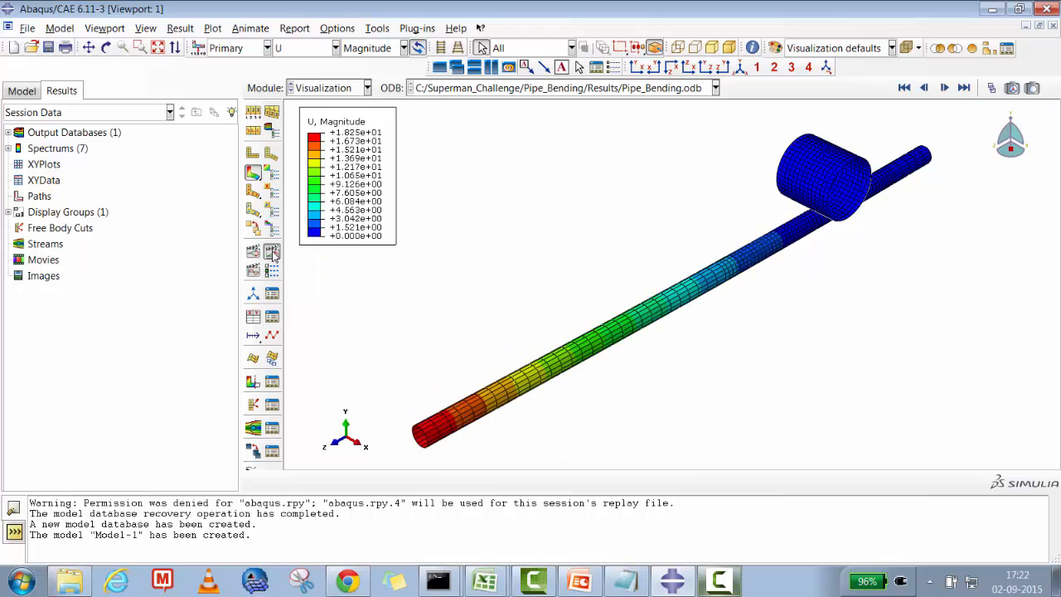
- Set the contour plot's primary field output variable to PEEQ, the equivalent plastic strain at integration points
left_click(181, 29)
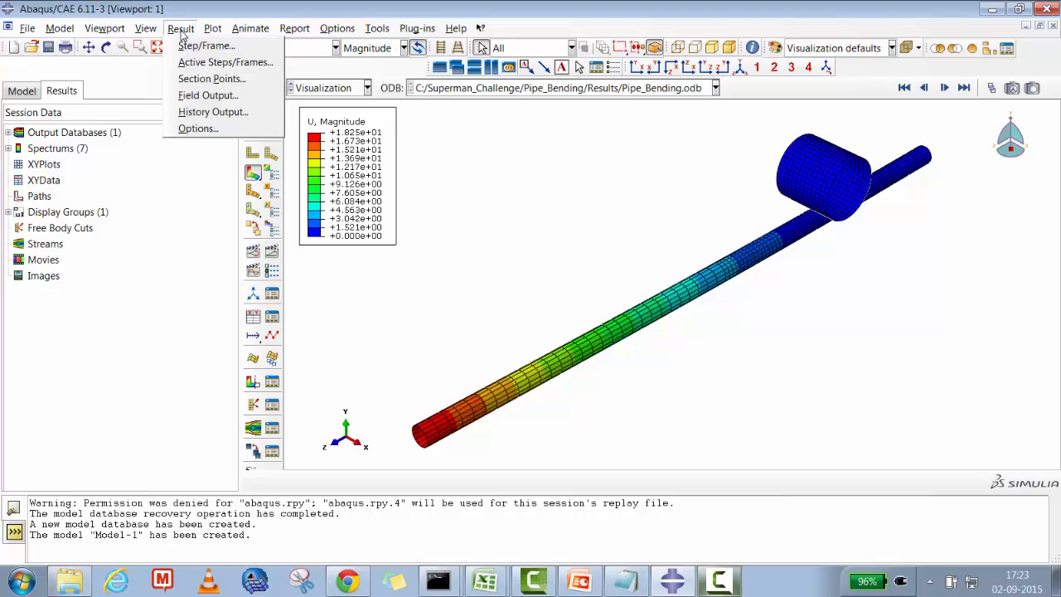
left_click(197, 96)
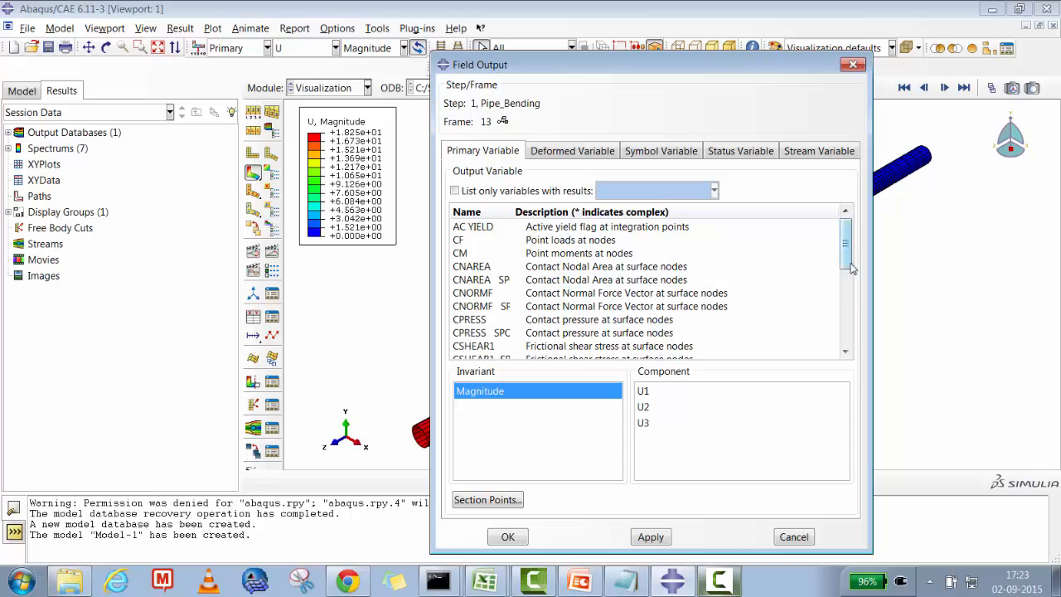
left_click_drag(846, 262, 846, 315)
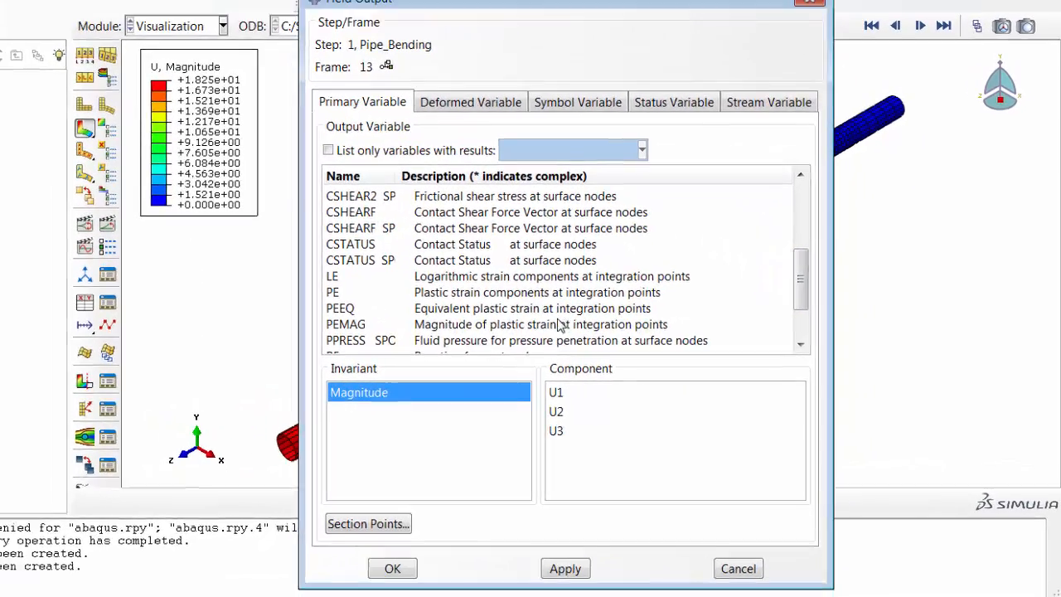
left_click(648, 306)
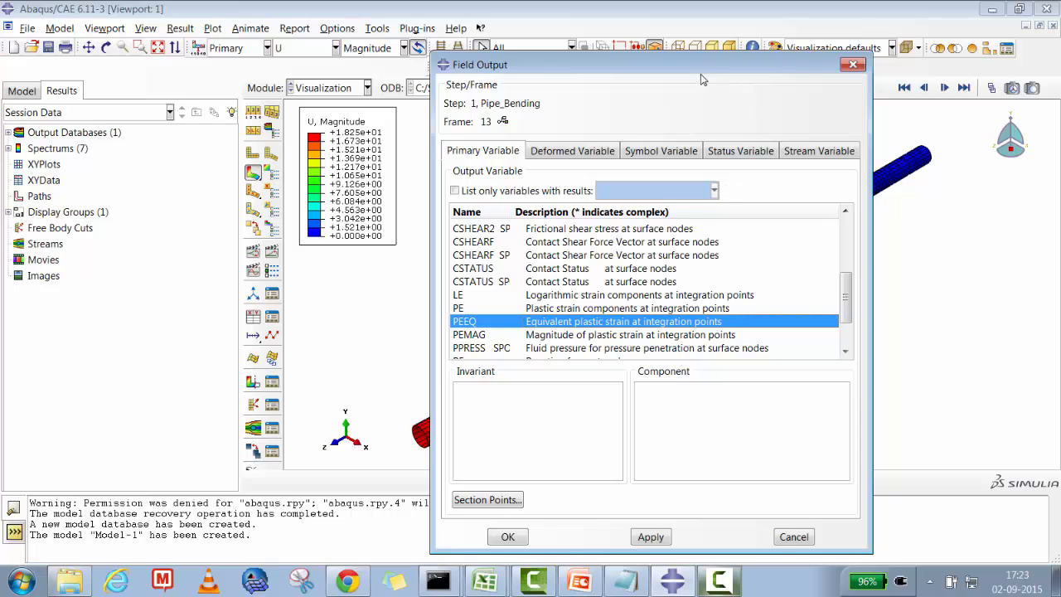
left_click_drag(701, 73, 694, 41)
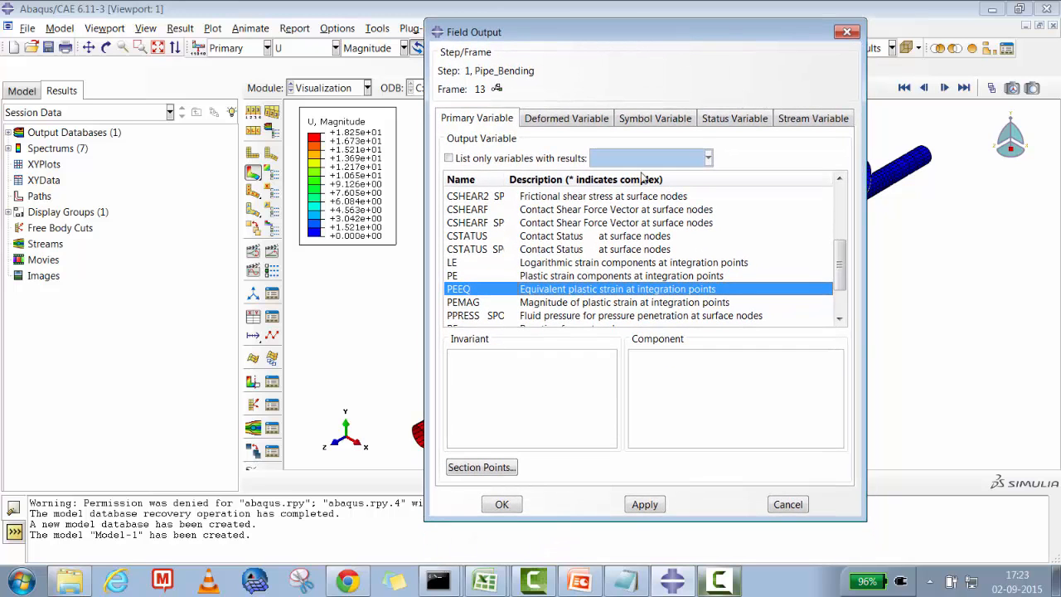
left_click(644, 505)
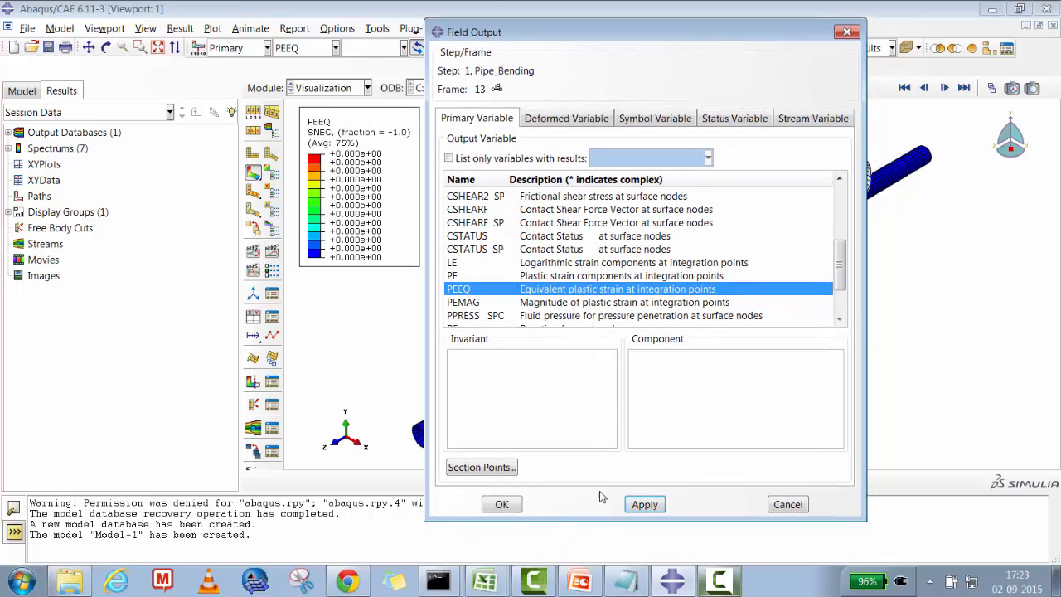
left_click(499, 503)
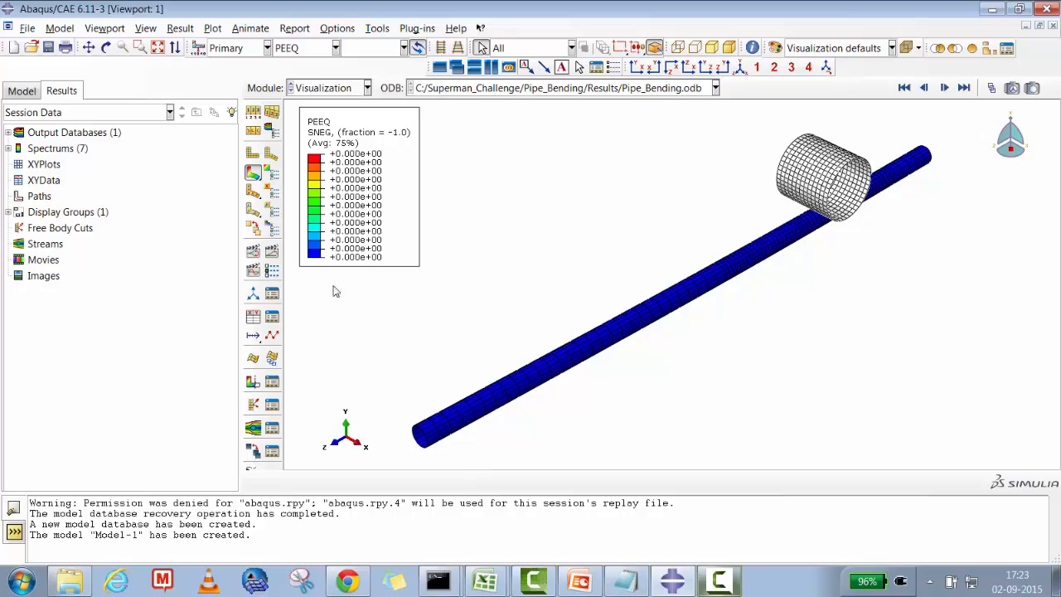
- Show the results of frame 17 of the Pipe_Bending step, at step time 1.000
left_click(180, 28)
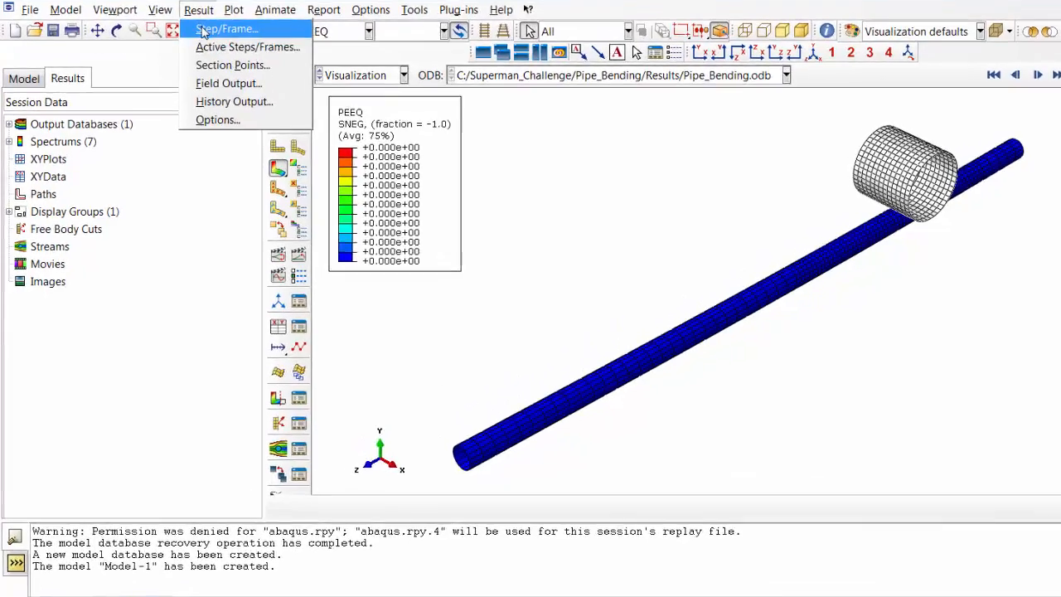
left_click(222, 12)
left_click(517, 507)
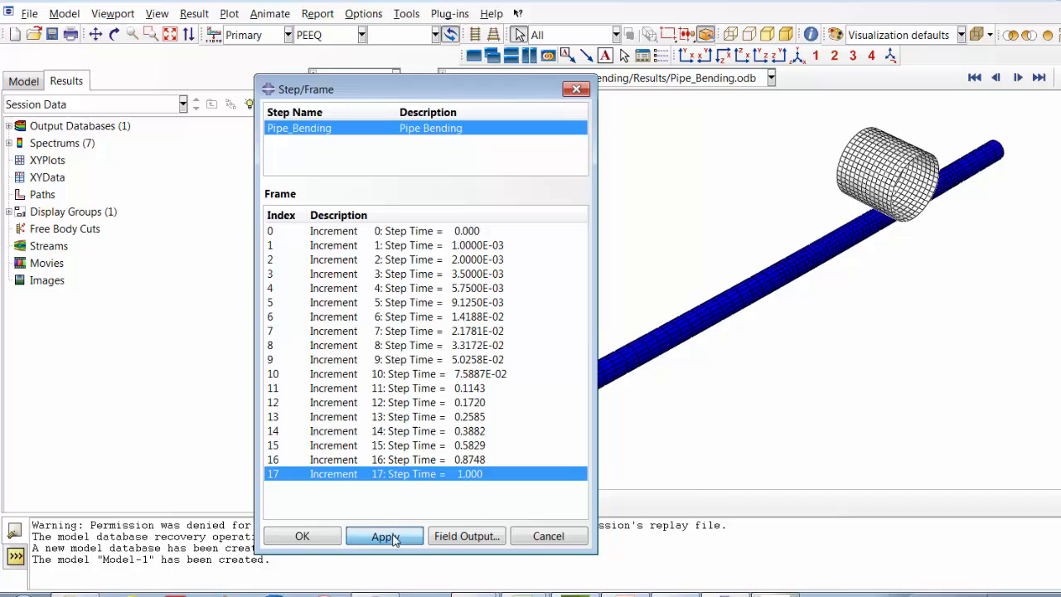
left_click(390, 537)
left_click(281, 513)
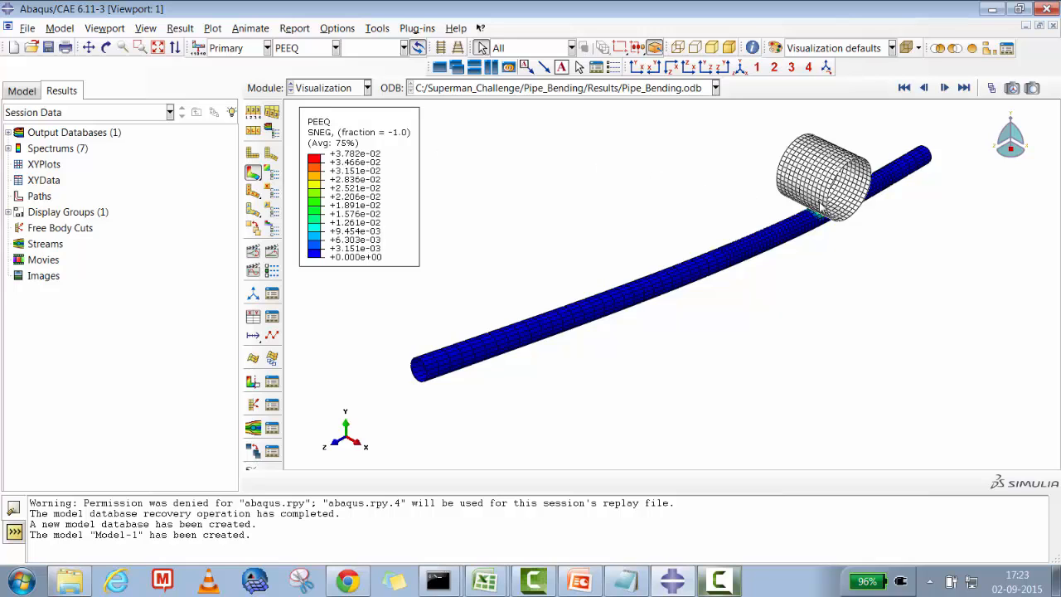
- Remove the MANDREL element set from the displayed results and fit the pipe to the view
left_click(988, 48)
left_click(551, 112)
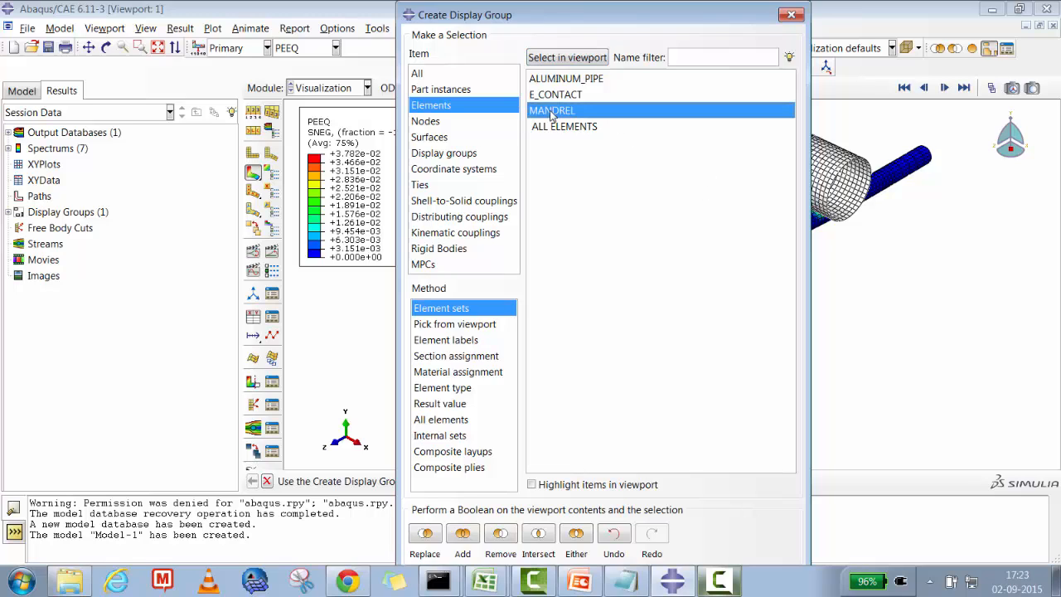
left_click(503, 537)
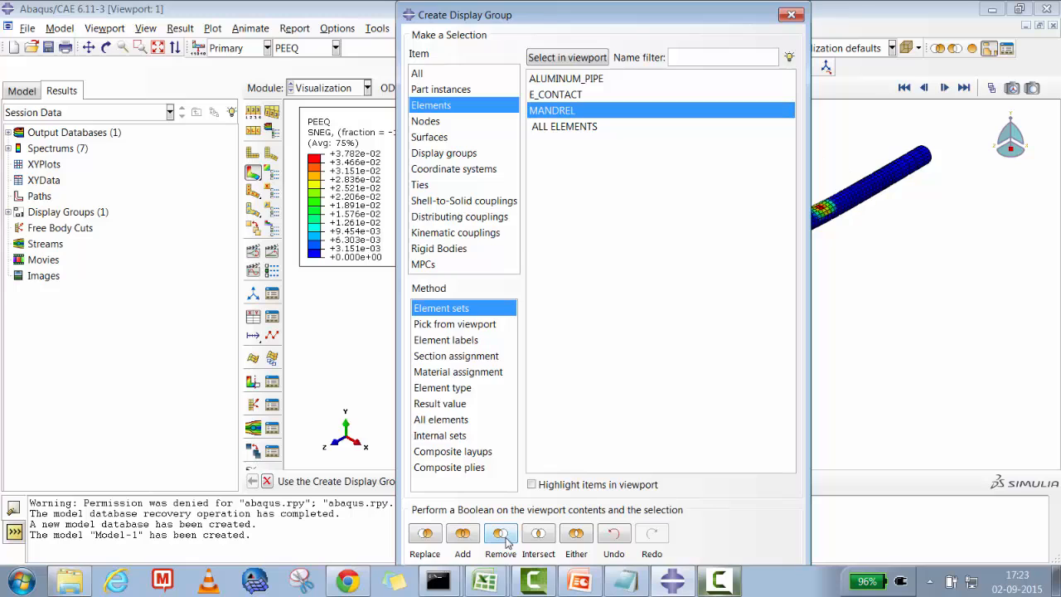
left_click(791, 15)
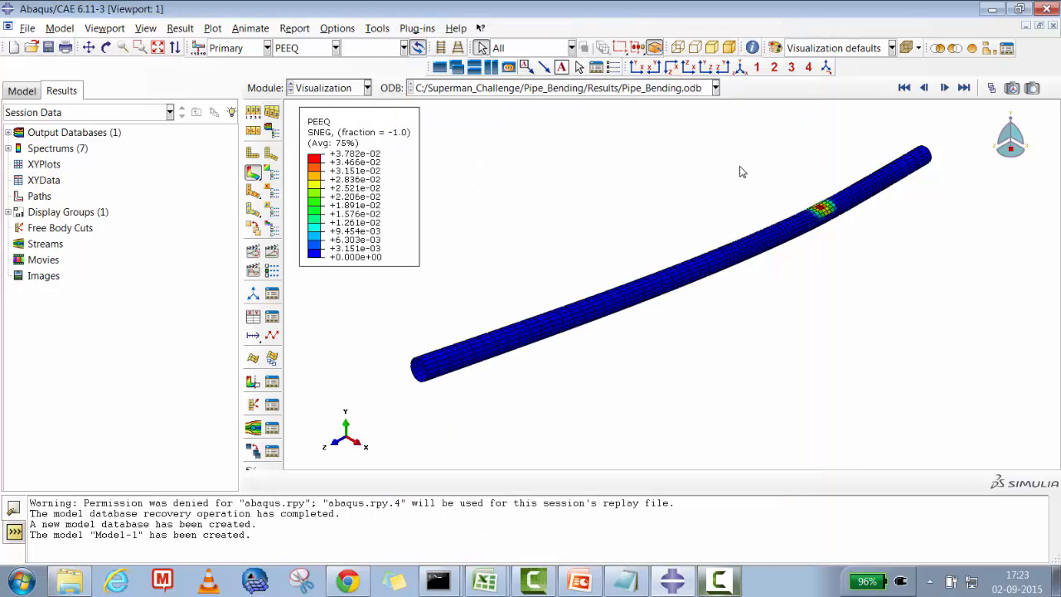
left_click(158, 47)
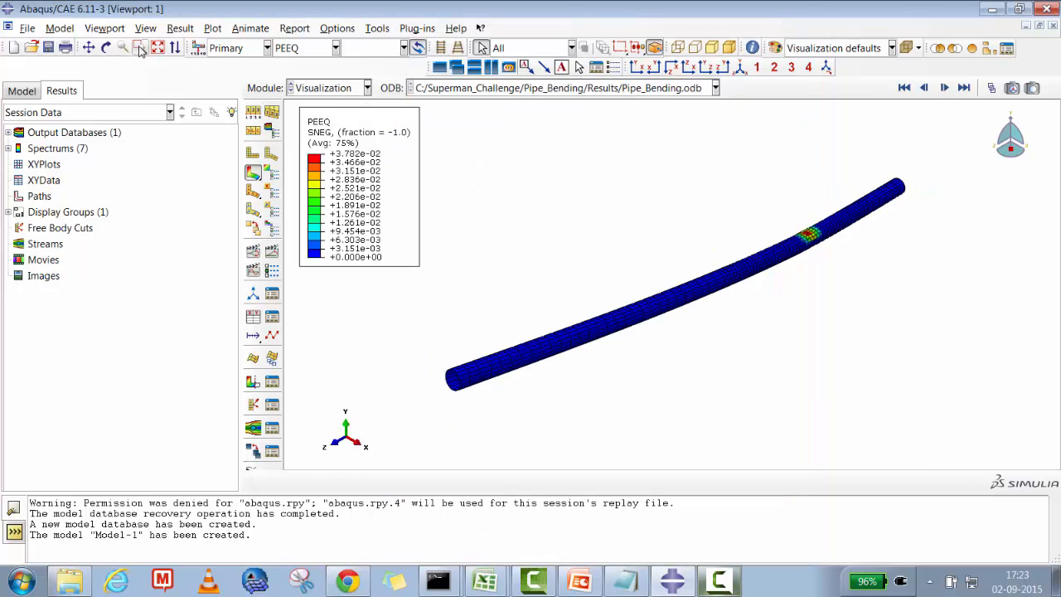
- Examine the PEEQ concentration on the bent pipe up close and return to the full pipe view
left_click(139, 47)
left_click_drag(761, 193, 863, 290)
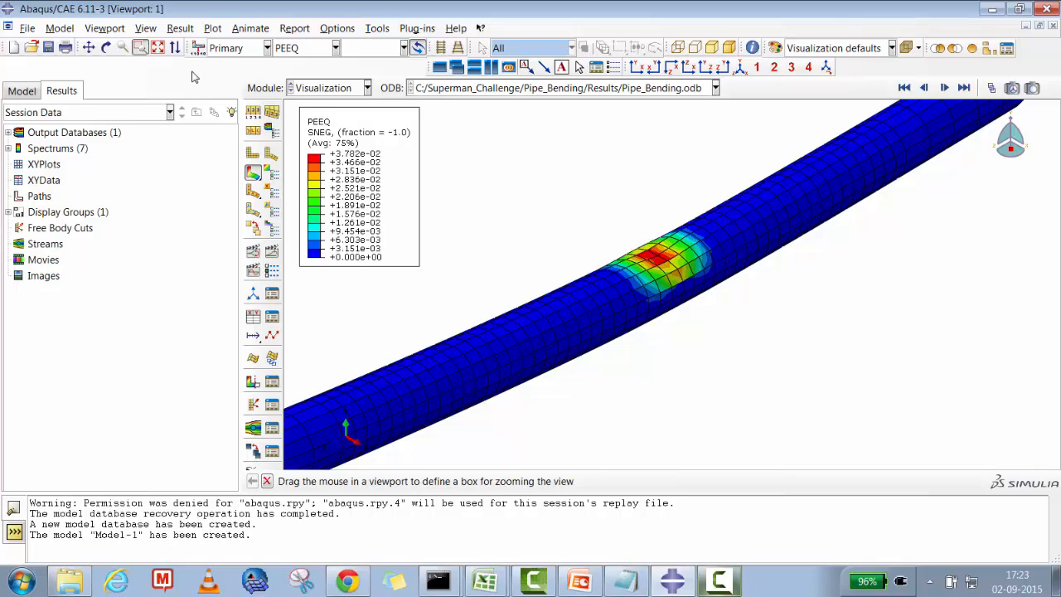
left_click(158, 47)
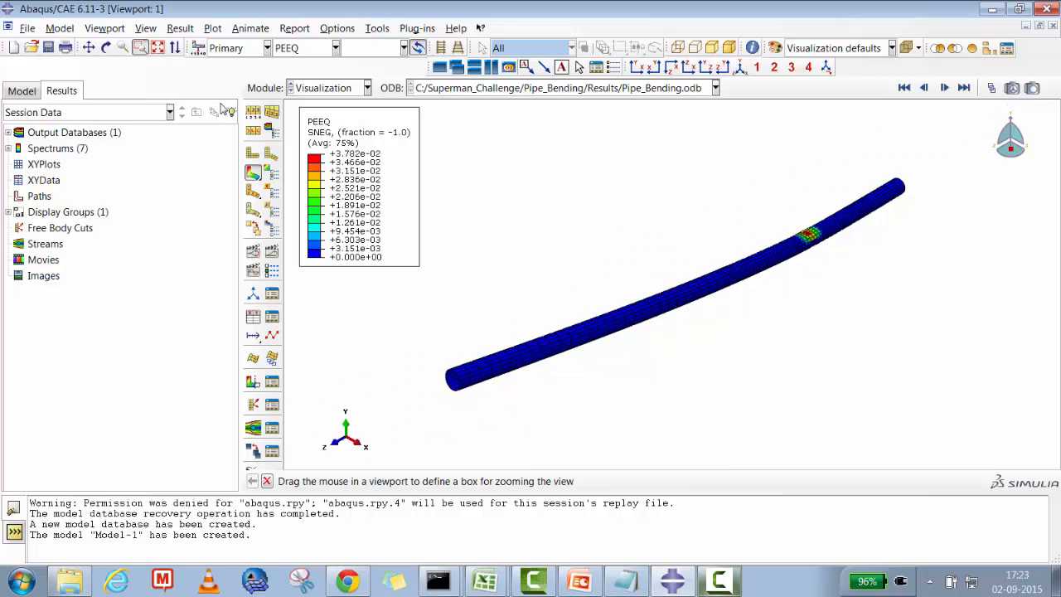
- Set the contour plot's primary field output variable to S, stress components at integration points, with the Mises invariant
left_click(180, 28)
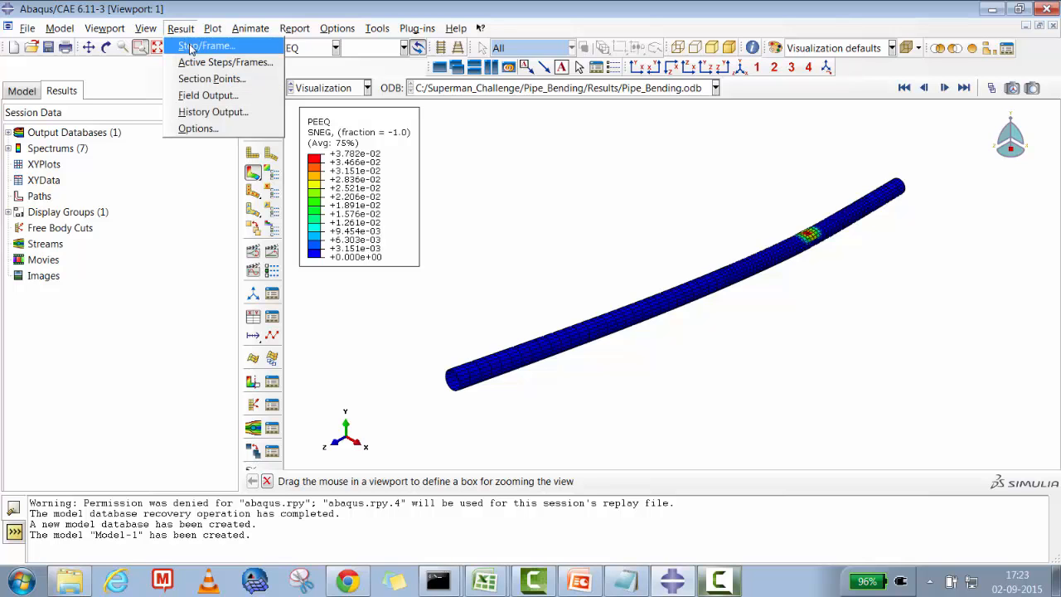
left_click(203, 95)
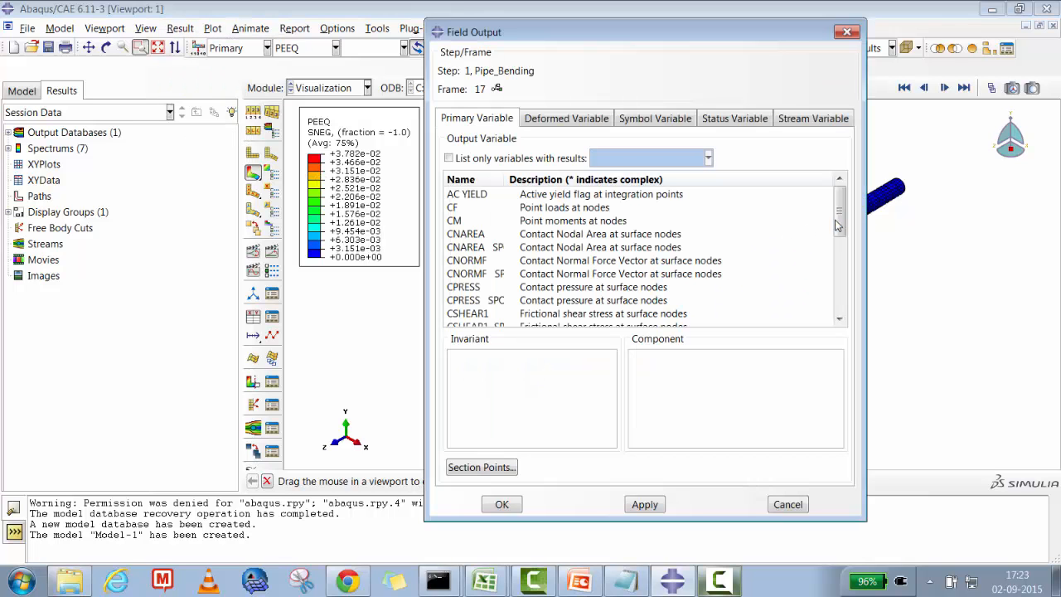
left_click_drag(837, 224, 830, 300)
left_click(649, 307)
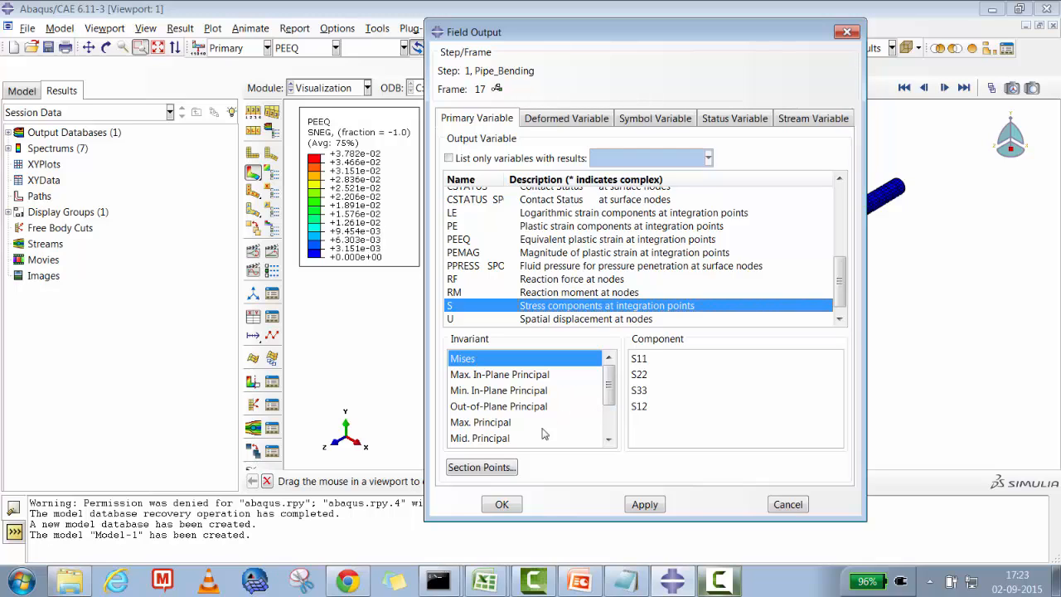
left_click(645, 506)
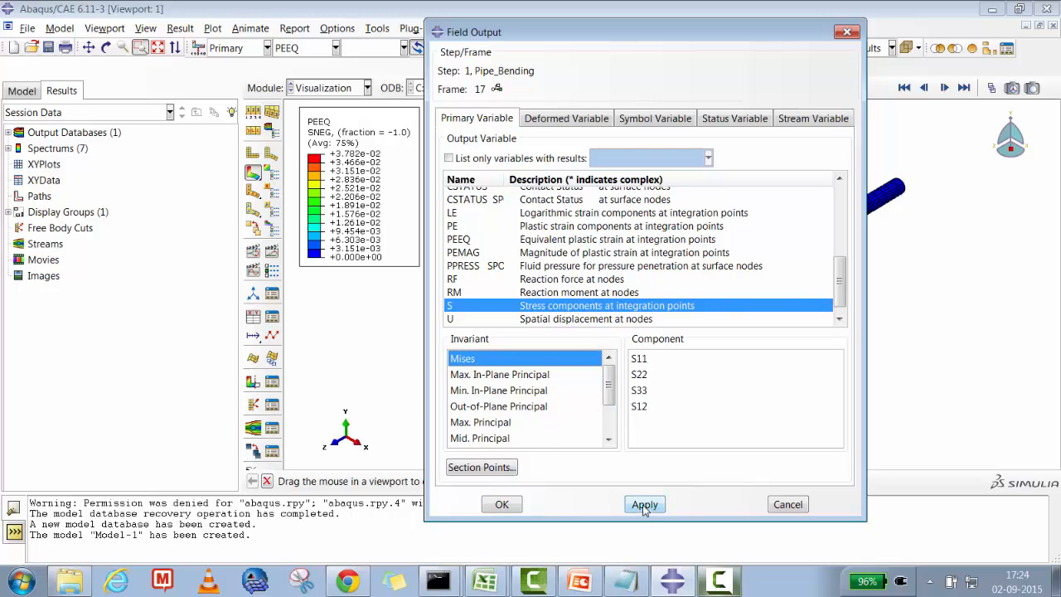
left_click(514, 509)
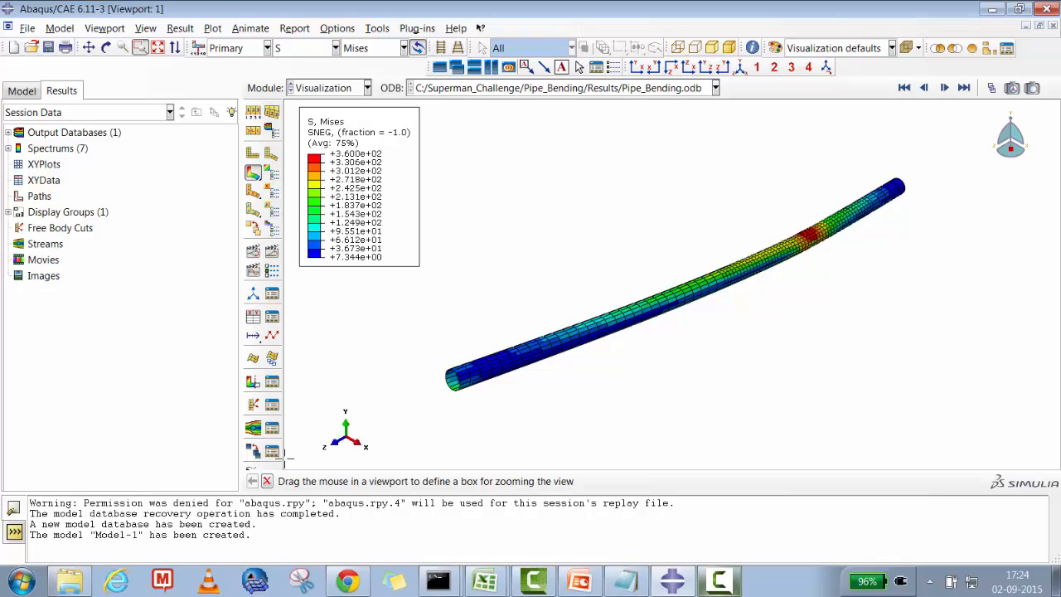
- Switch to Windows Explorer and open the folder C:\Superman_Challenge\Pipe_Bending\Results
left_click(70, 580)
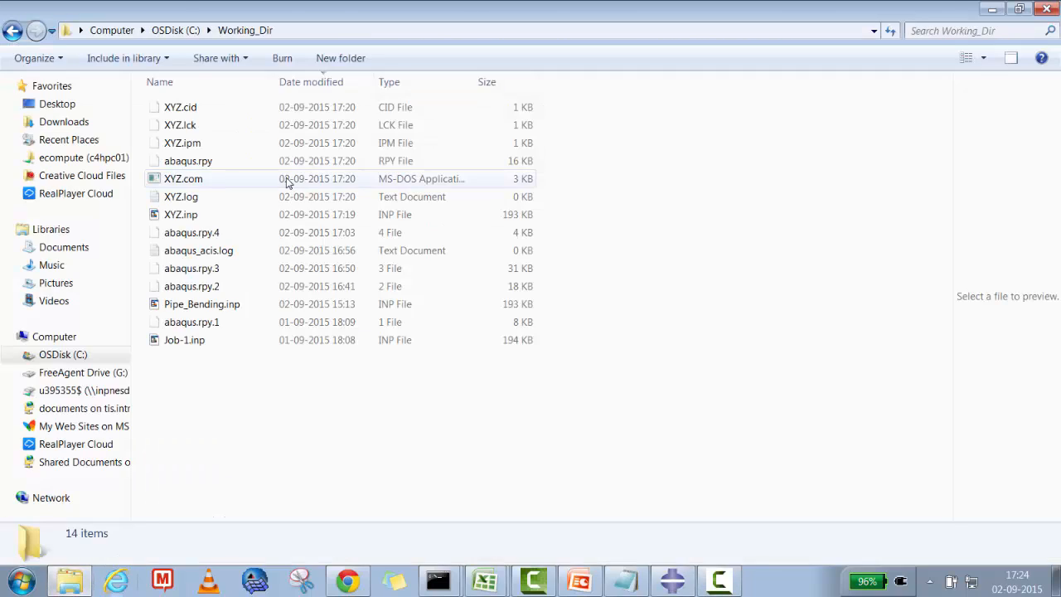
left_click(98, 354)
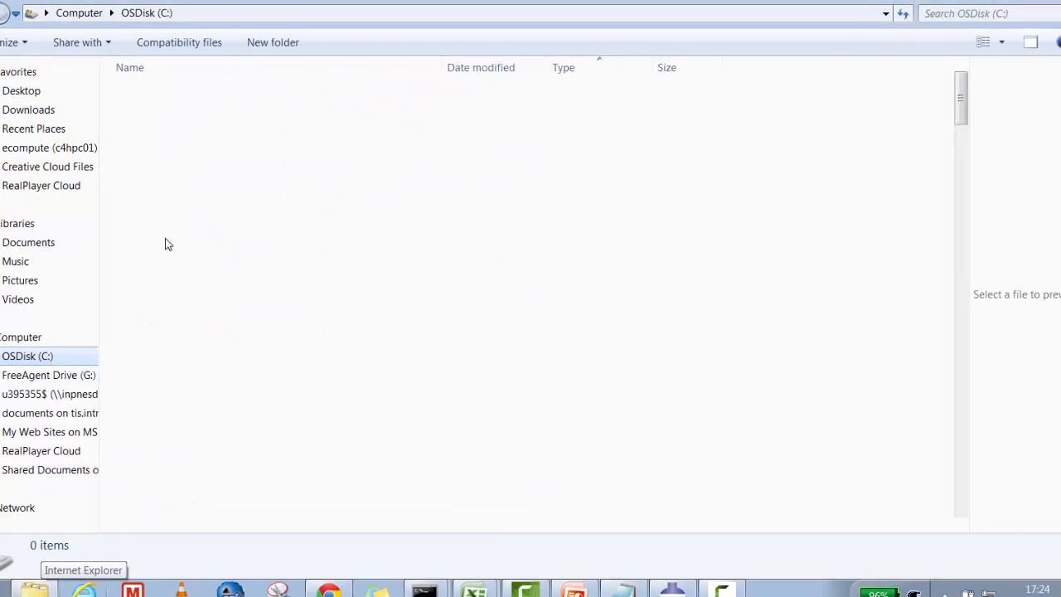
left_click(105, 213)
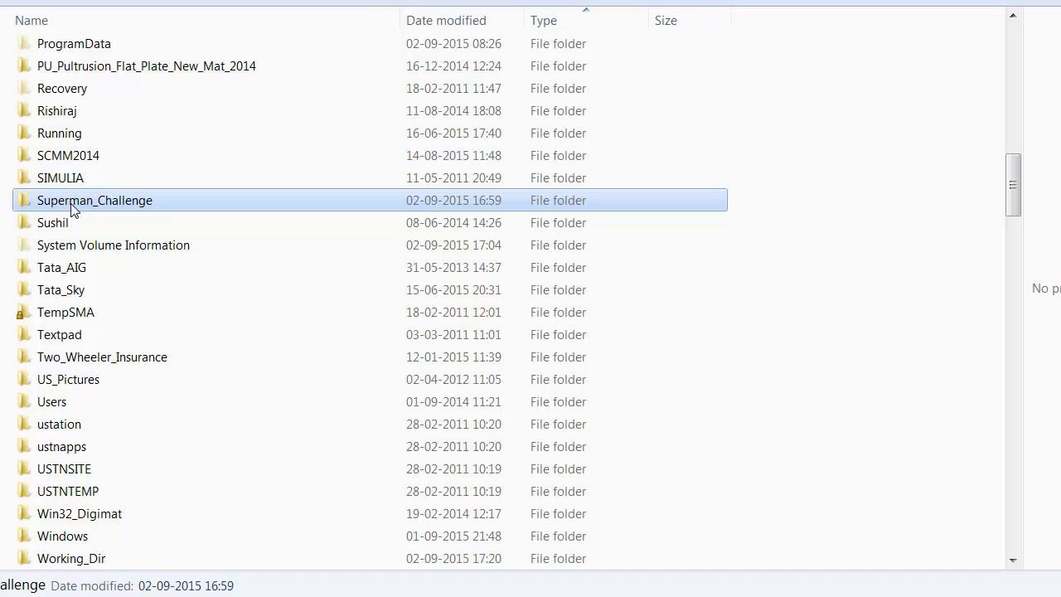
double_click(86, 201)
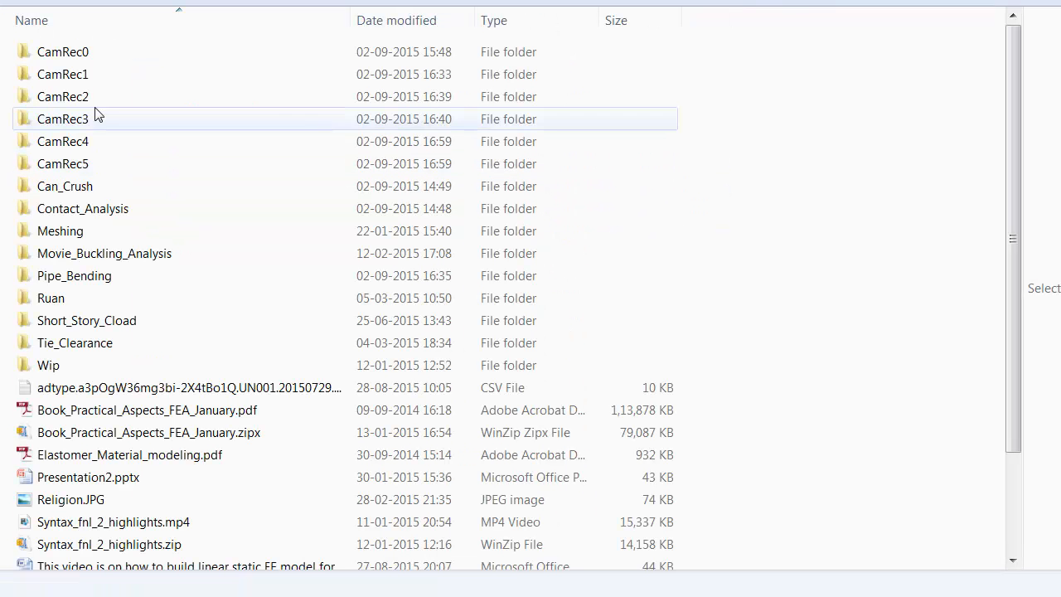
double_click(82, 278)
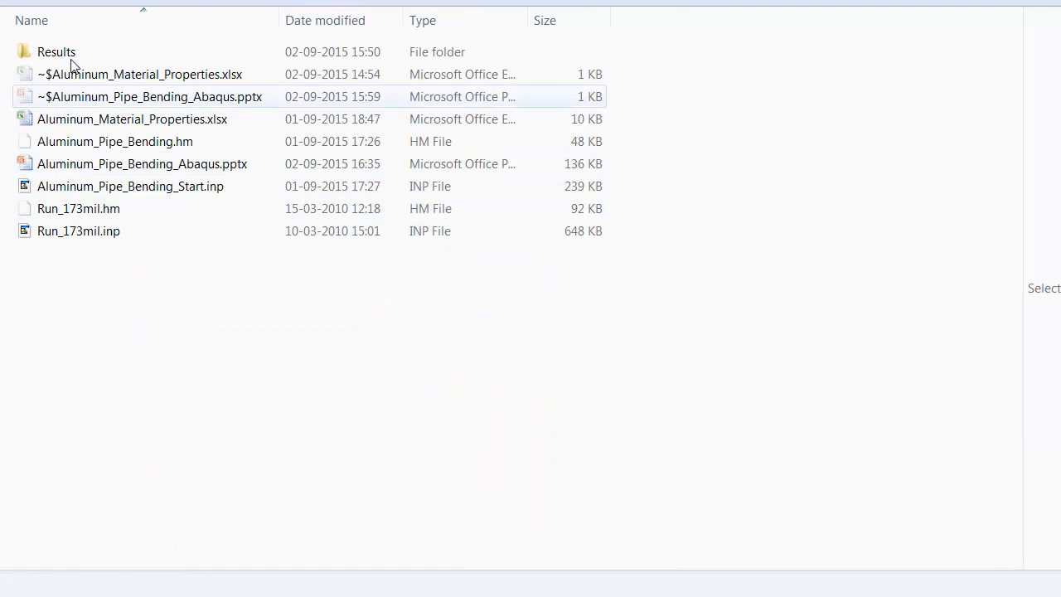
left_click(68, 53)
double_click(68, 53)
- Open the status file Pipe_Bending.sta in TextPad
left_click(90, 215)
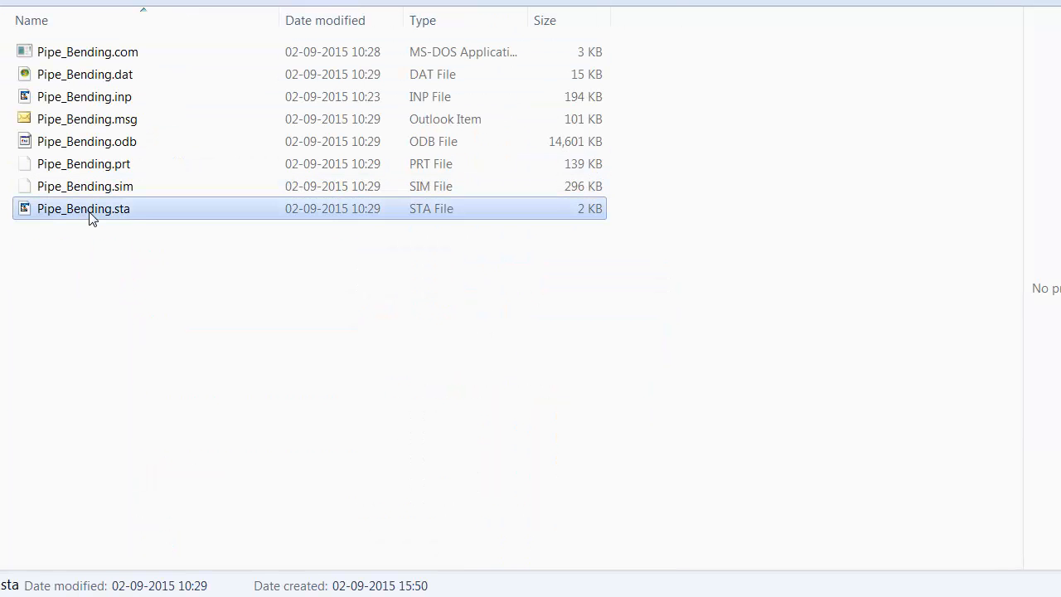
right_click(91, 217)
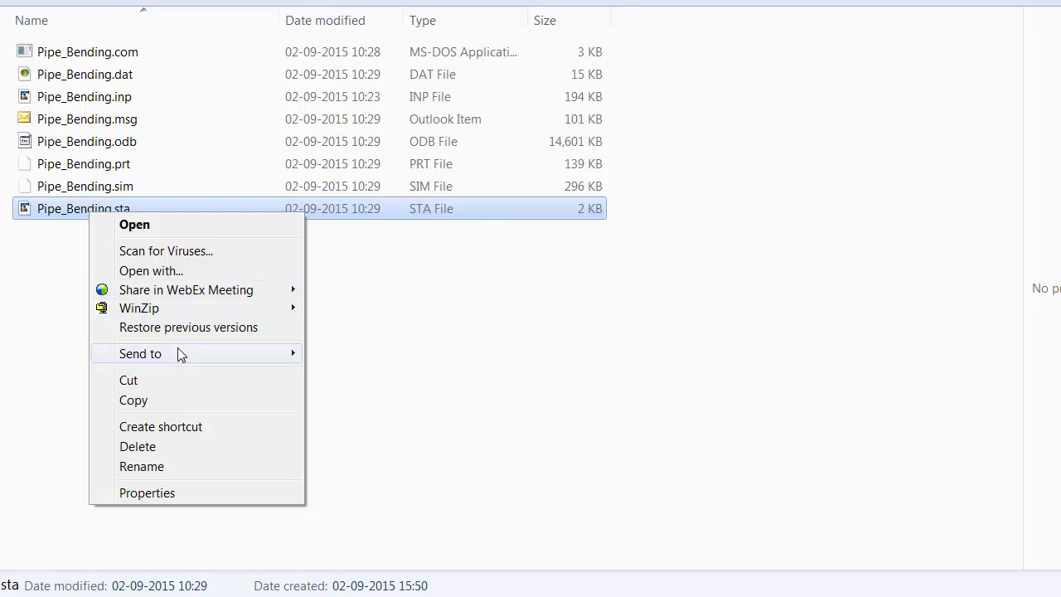
mouse_move(178, 353)
left_click(373, 483)
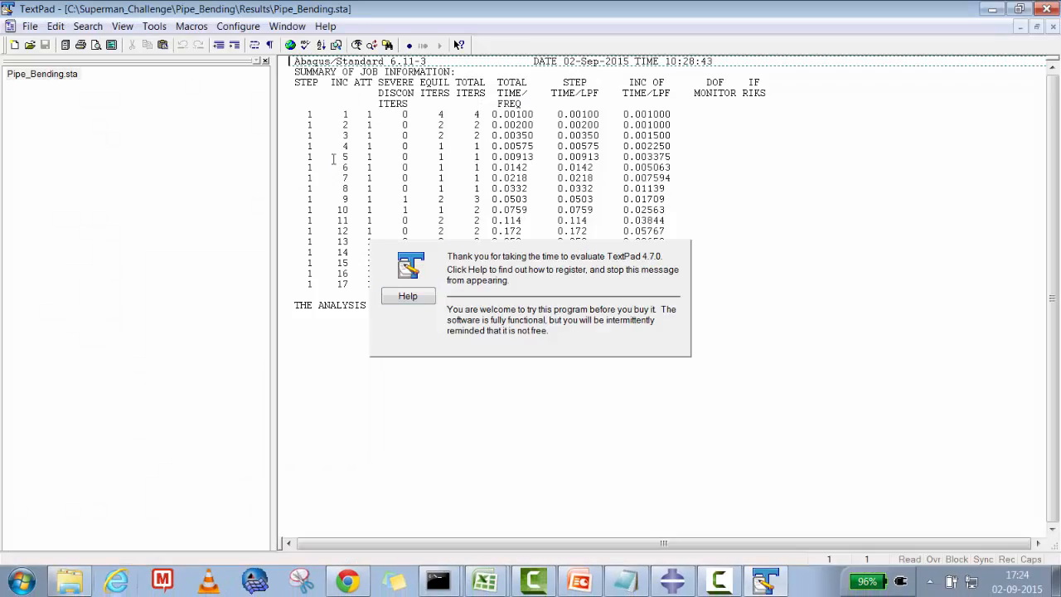
- Examine the equilibrium iterations of the first increment and the severe discontinuity iterations of increments 9, 10 and 17 in the status file
left_click(420, 146)
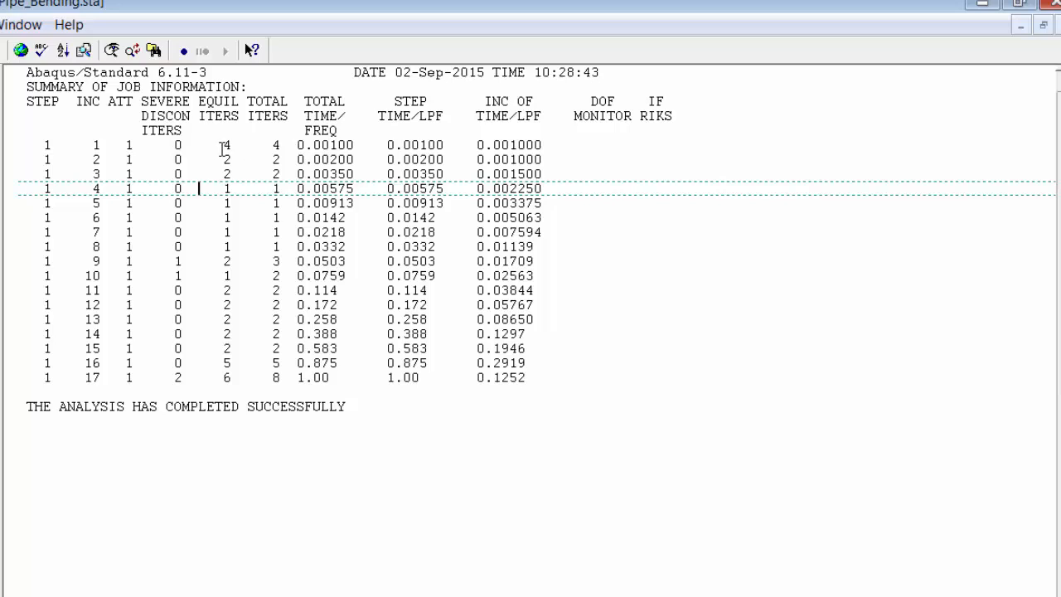
left_click(225, 145)
left_click_drag(224, 145, 234, 146)
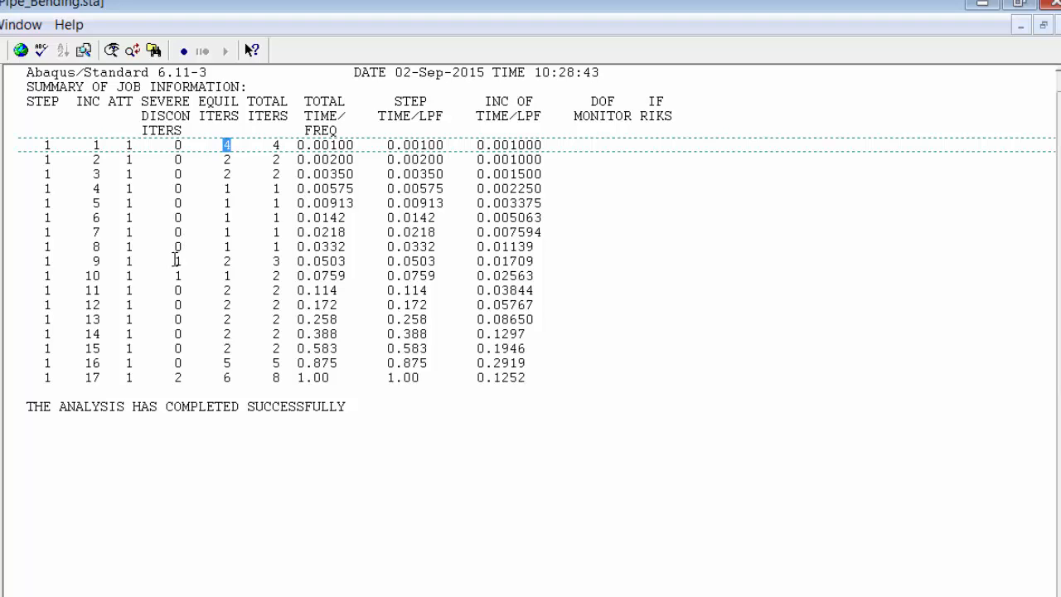
left_click_drag(174, 260, 184, 260)
left_click(179, 277)
left_click_drag(173, 377, 180, 377)
- Examine the total time and total iterations of the early increments in the status file and close TextPad
left_click_drag(353, 145, 297, 145)
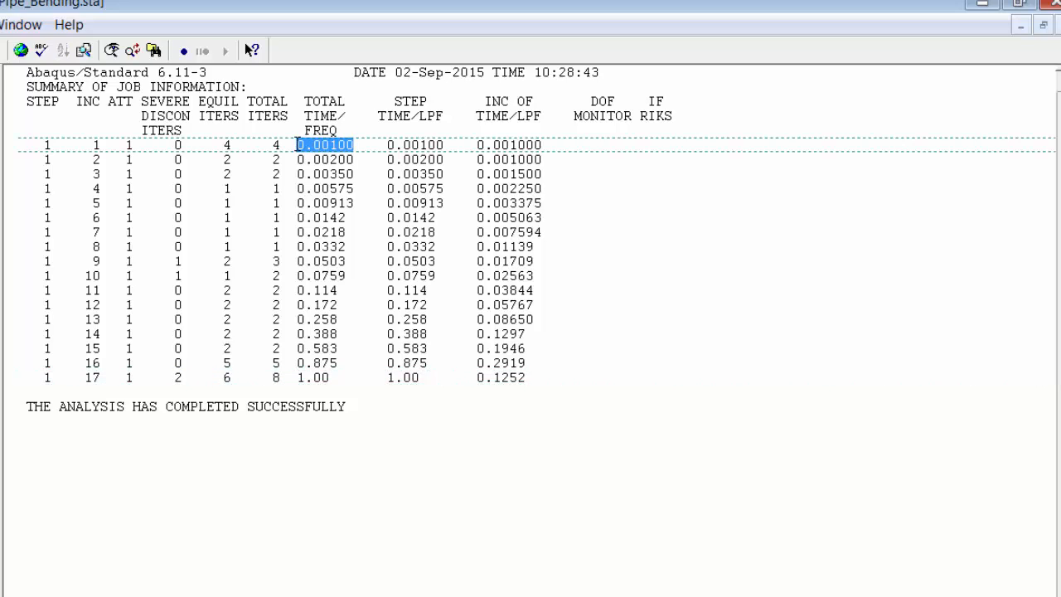
left_click(297, 159)
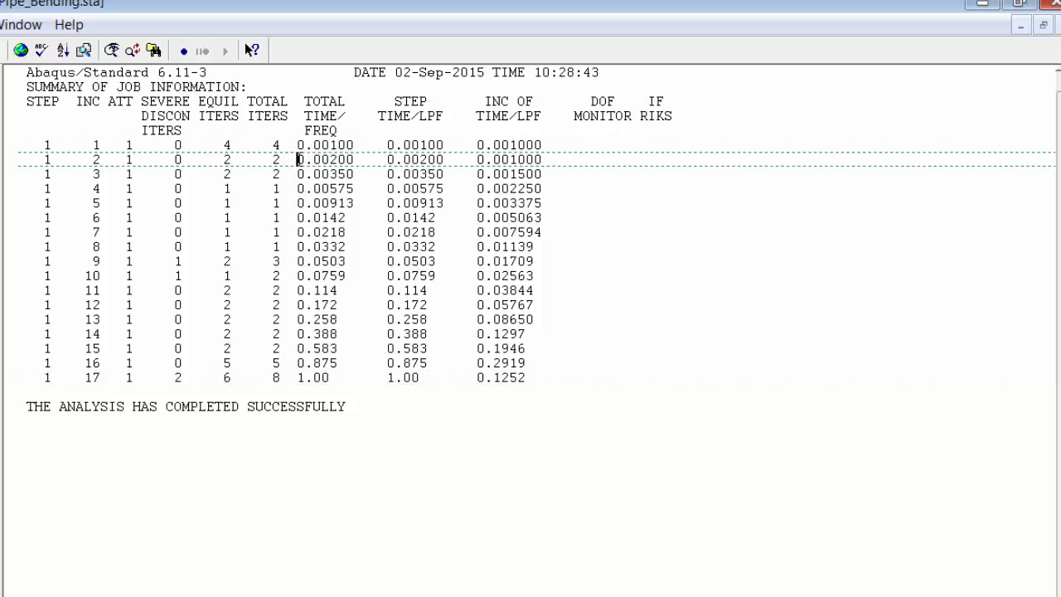
left_click_drag(297, 159, 354, 160)
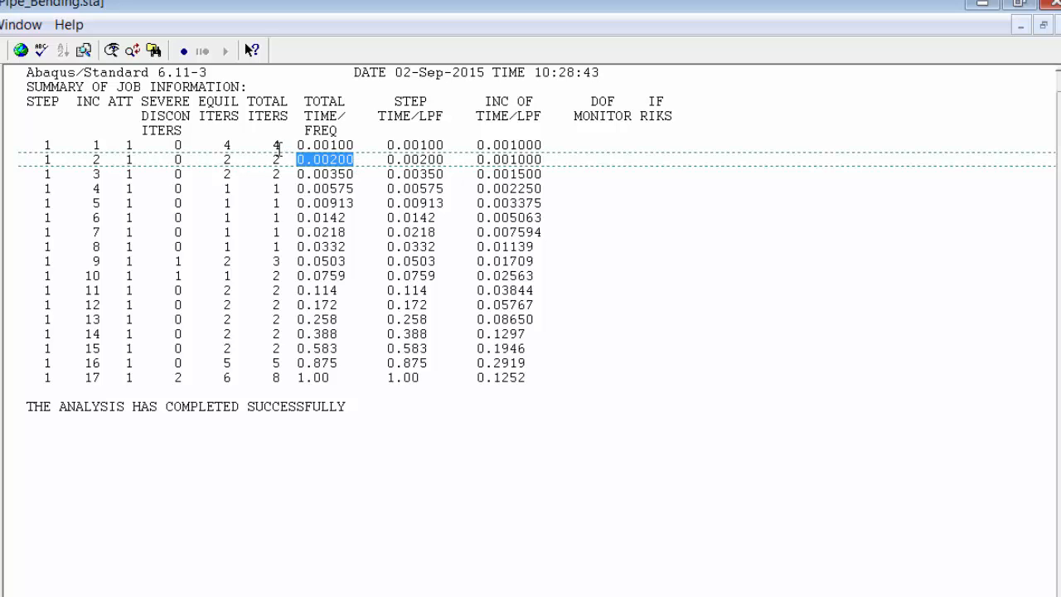
left_click(277, 156)
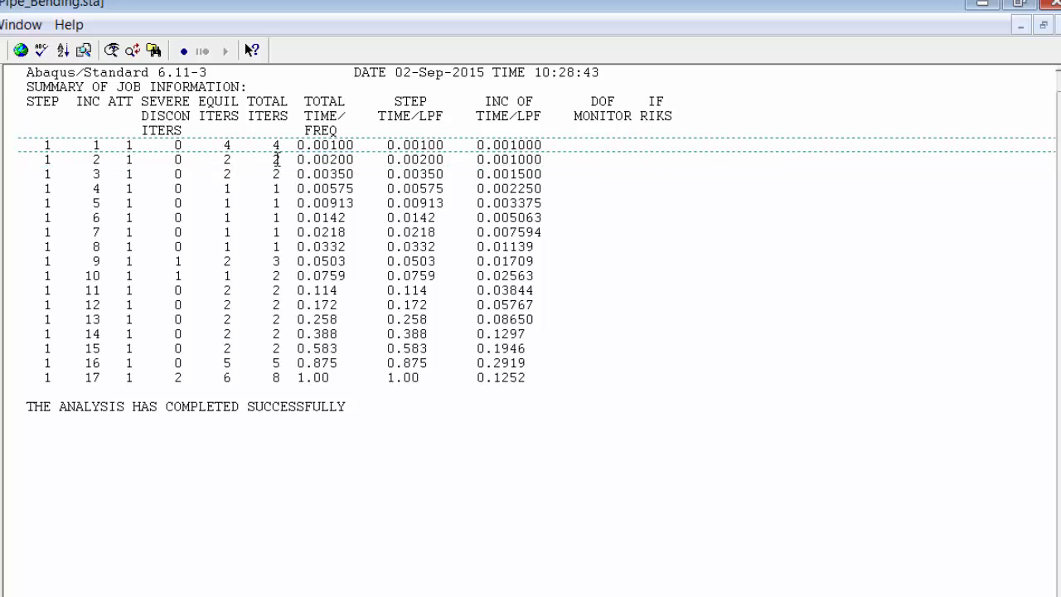
left_click(281, 146)
left_click(297, 189)
left_click_drag(297, 188, 343, 204)
left_click(329, 232)
left_click(1049, 4)
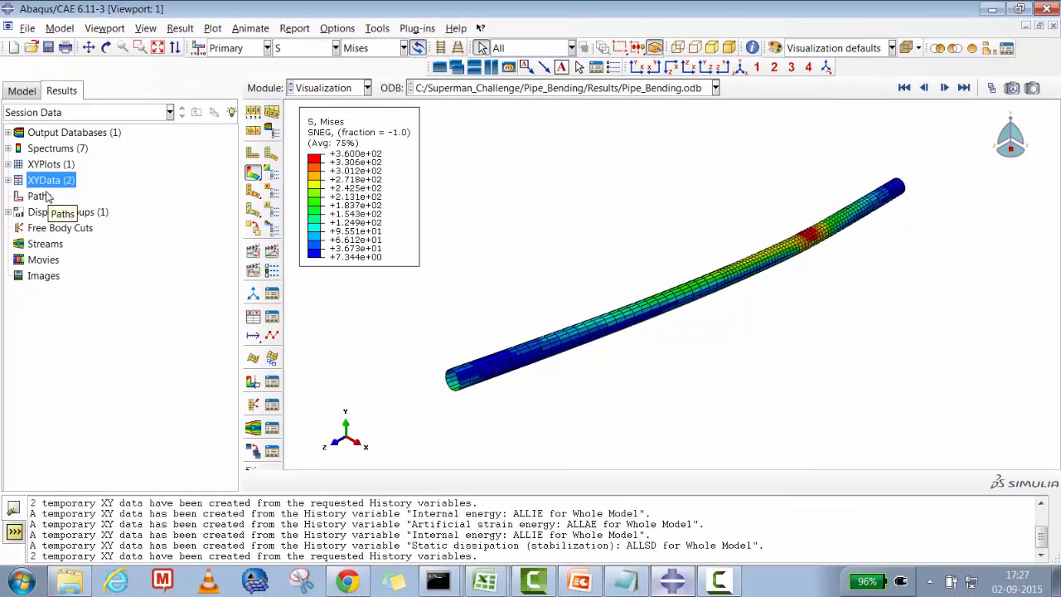
- Create XY data from ODB history output and plot internal energy ALLIE together with static dissipation ALLSD for the whole model
right_click(45, 185)
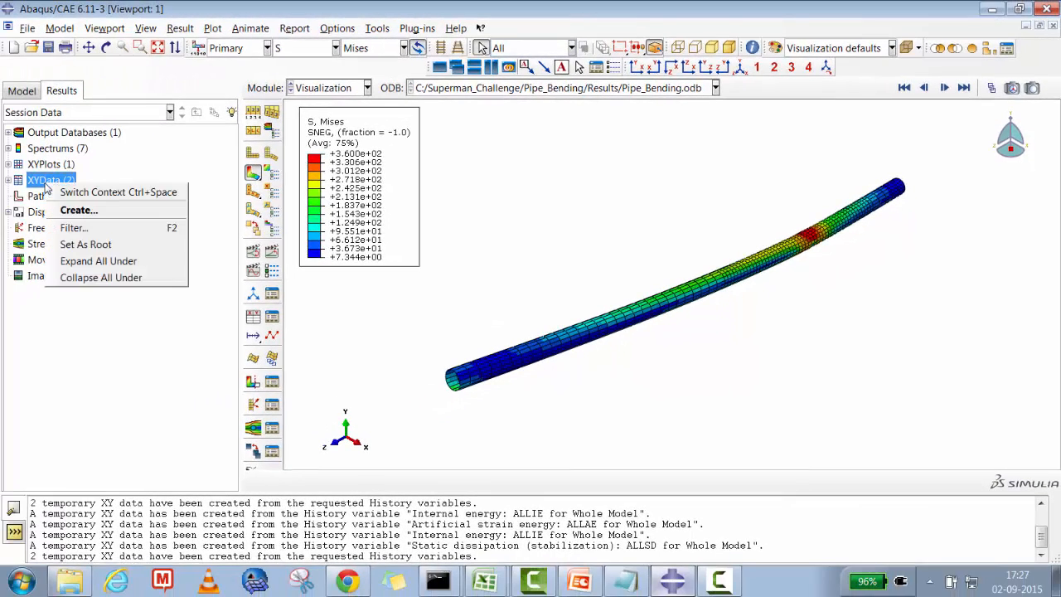
left_click(73, 211)
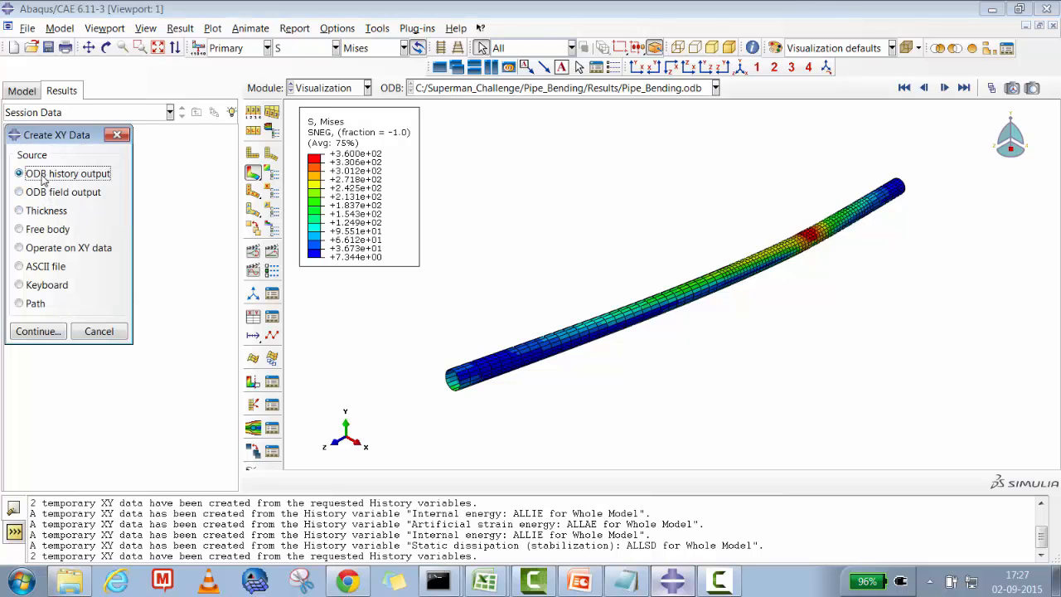
left_click(54, 333)
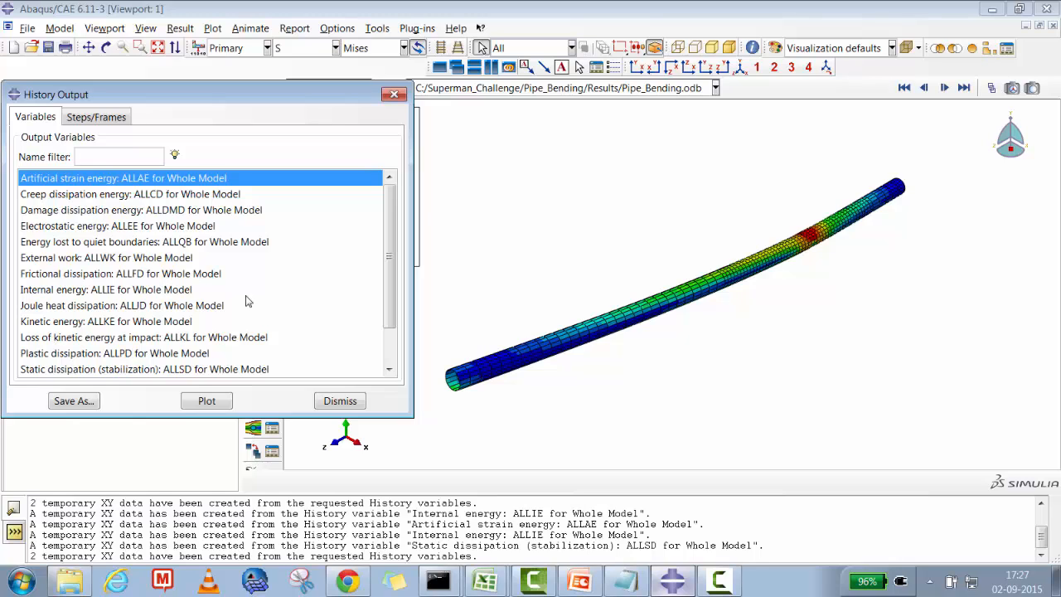
left_click(130, 290)
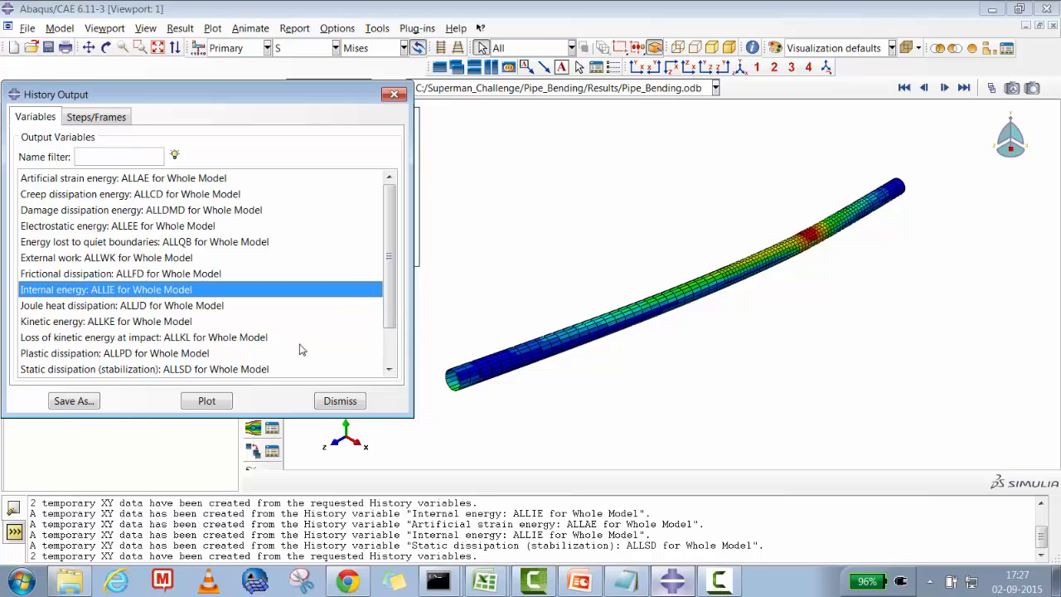
left_click(129, 369, "ctrl")
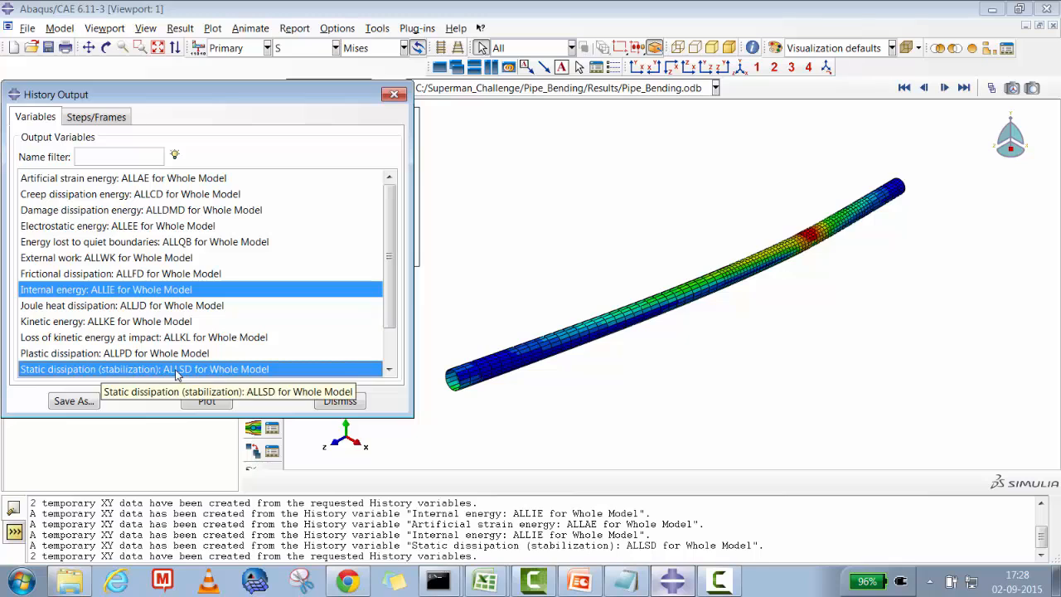
left_click(207, 401)
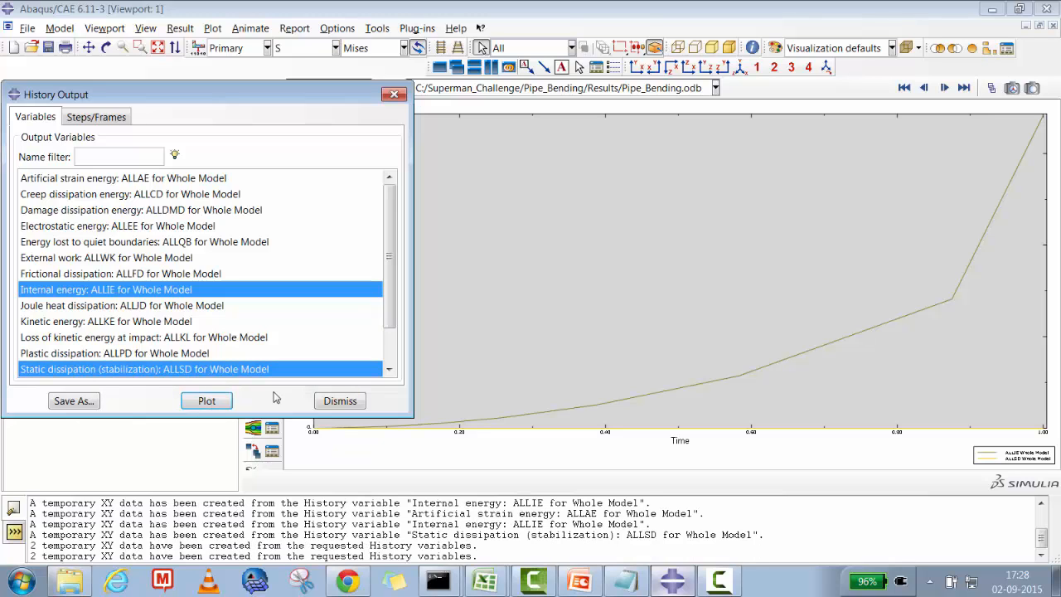
left_click(339, 401)
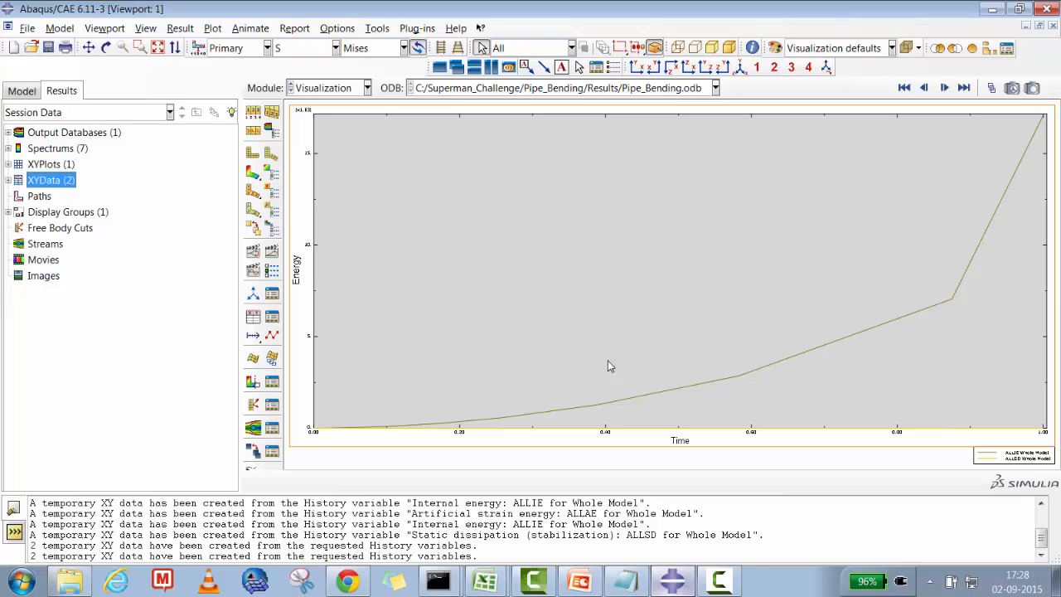
- Switch to the Notepad outline, review its items from surface generation through results discussion, and minimize it
left_click(626, 583)
left_click(460, 355)
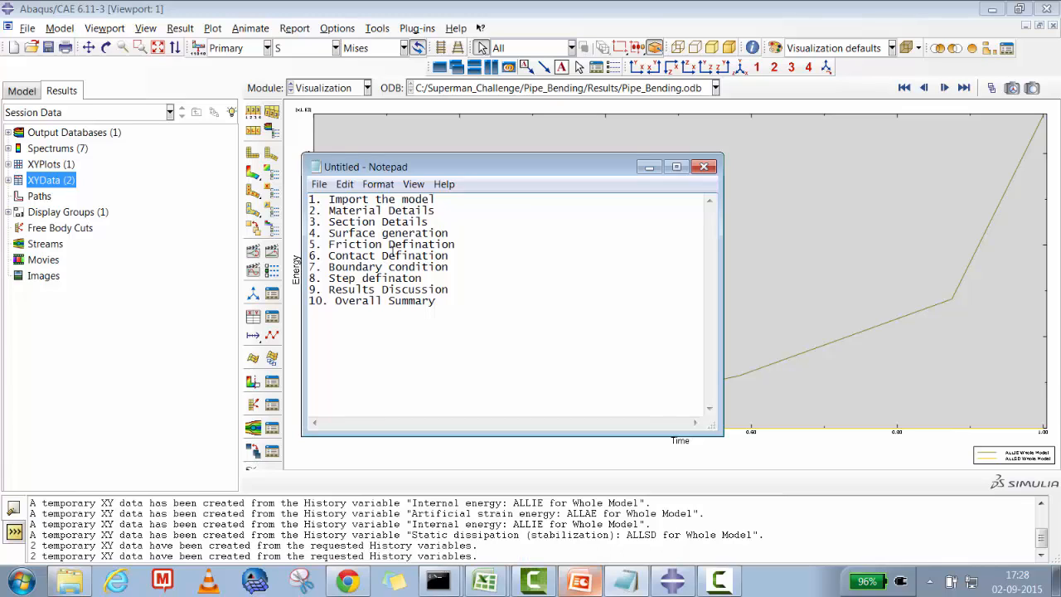
left_click_drag(335, 235, 448, 234)
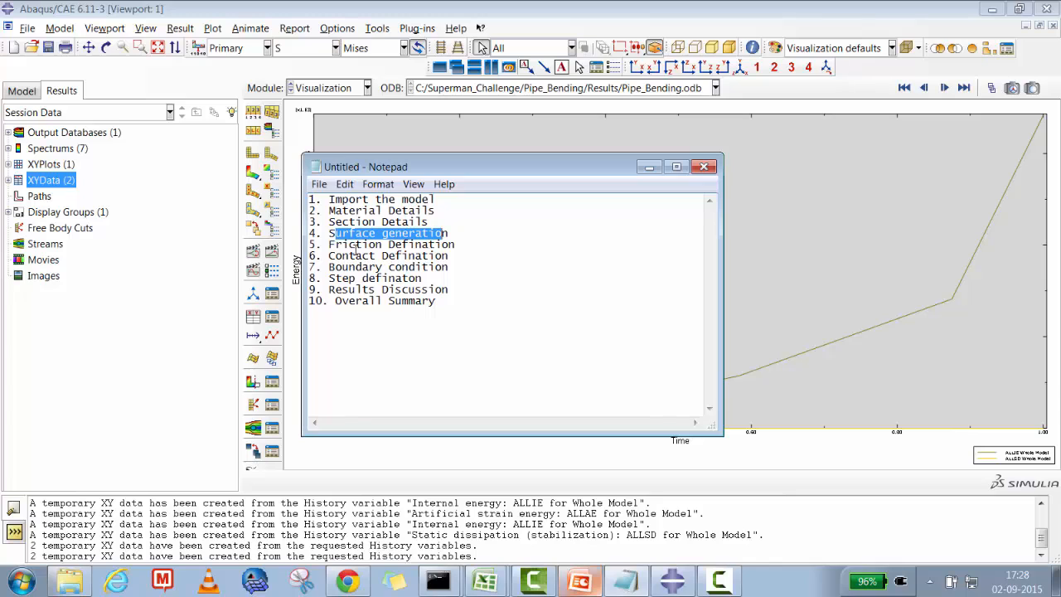
left_click_drag(329, 244, 453, 245)
left_click_drag(329, 256, 452, 257)
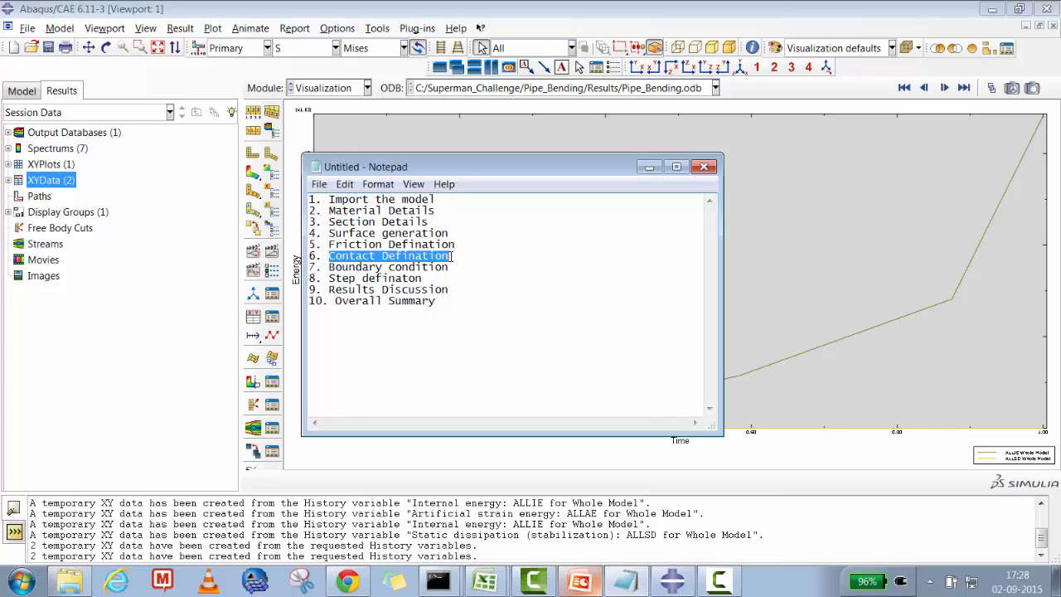
left_click_drag(329, 267, 448, 267)
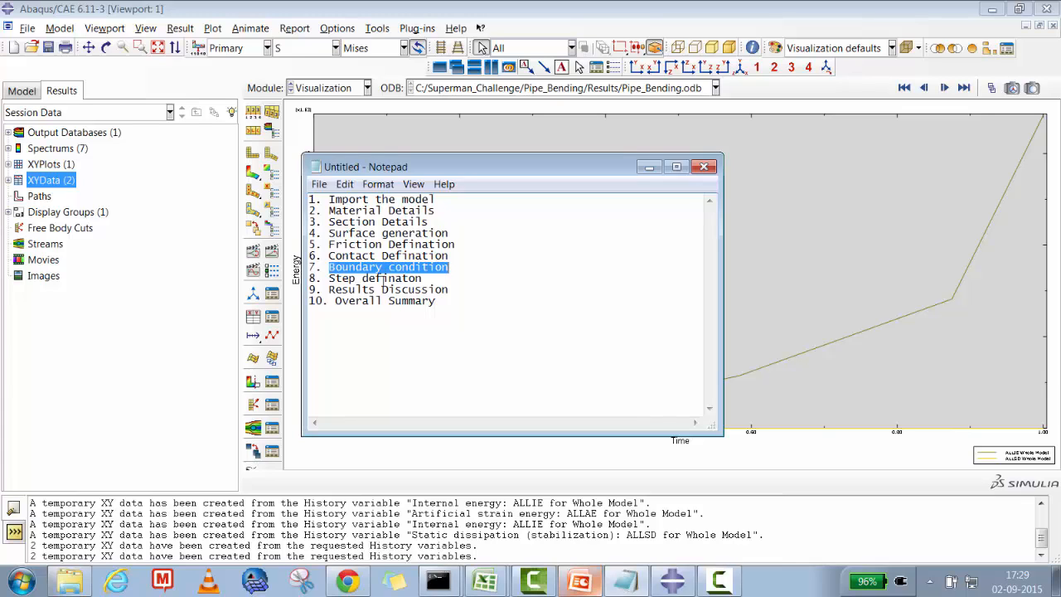
left_click_drag(329, 278, 420, 278)
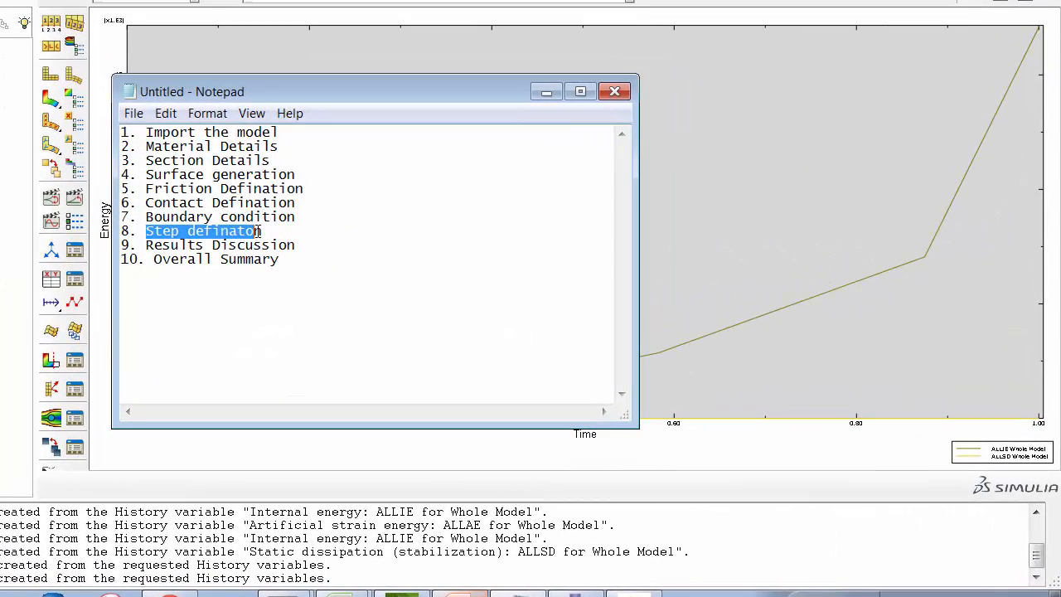
left_click_drag(146, 245, 296, 245)
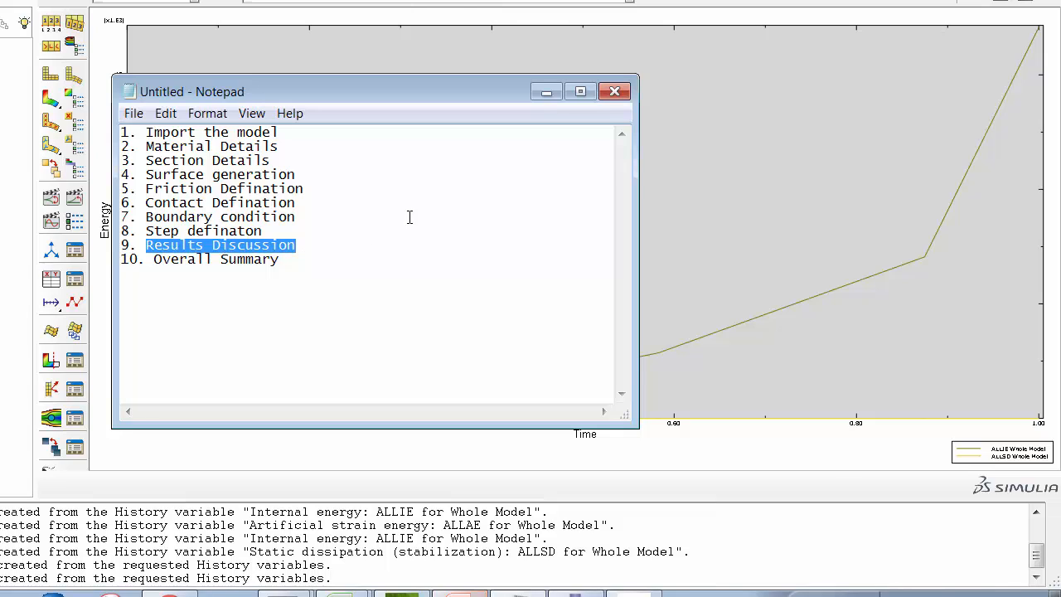
left_click(547, 93)
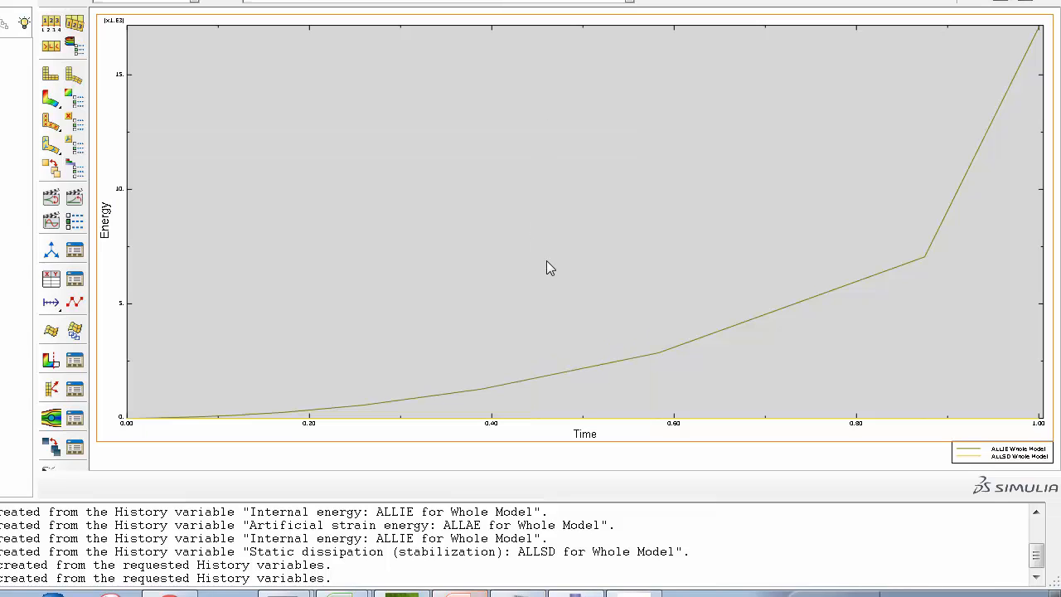